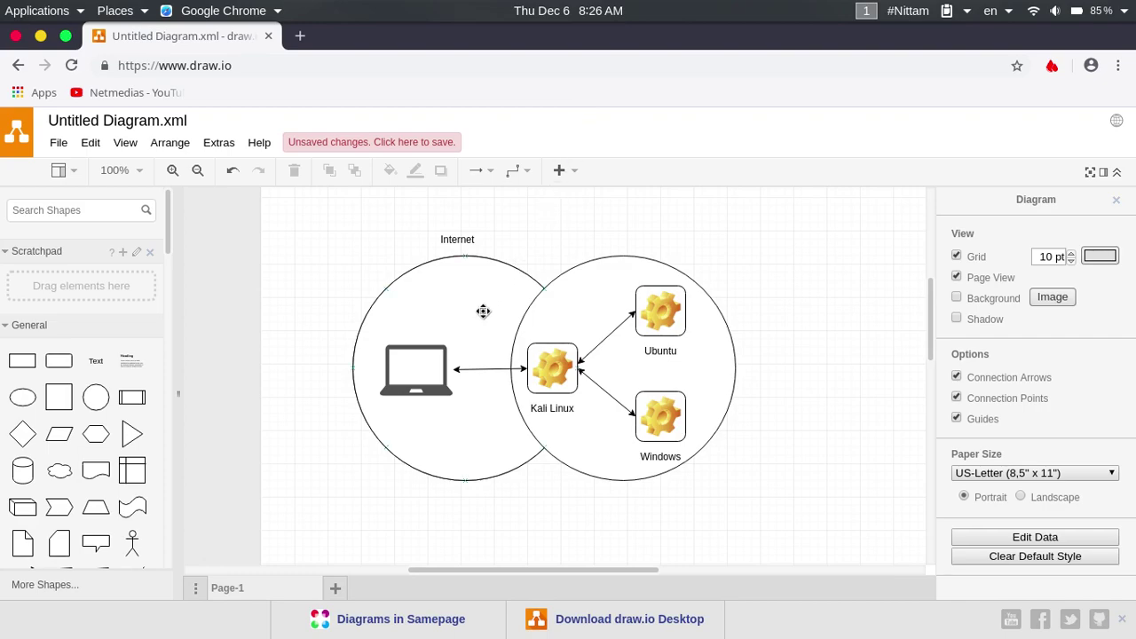
Step: Select the Internet circle and the Kali Linux, Ubuntu and Windows machines on the network diagram
left_click(424, 371)
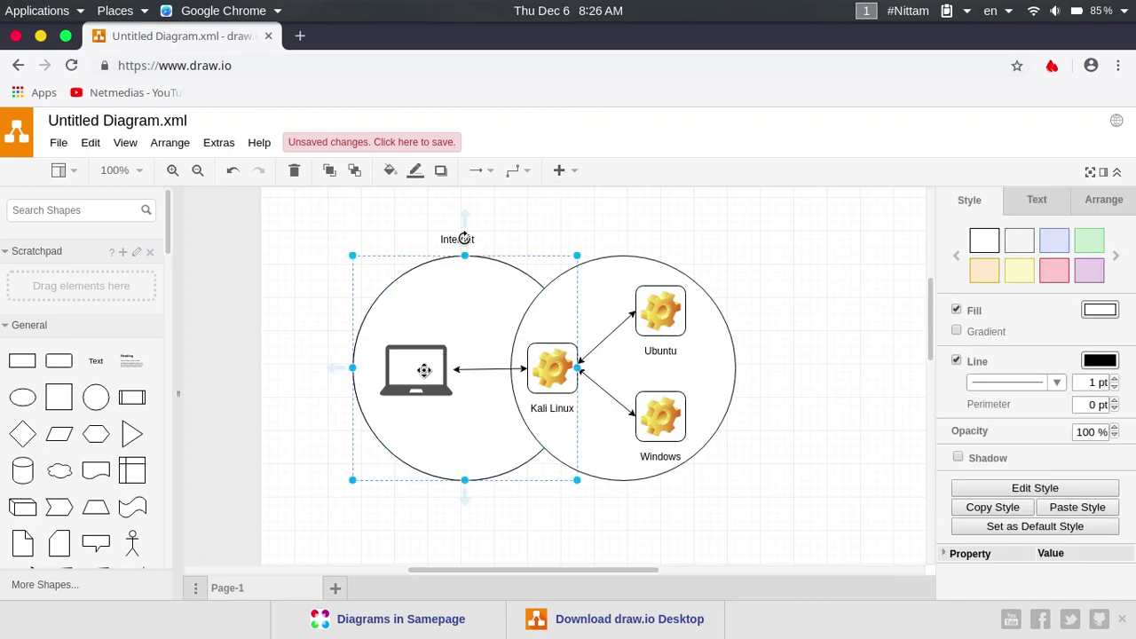
left_click(845, 293)
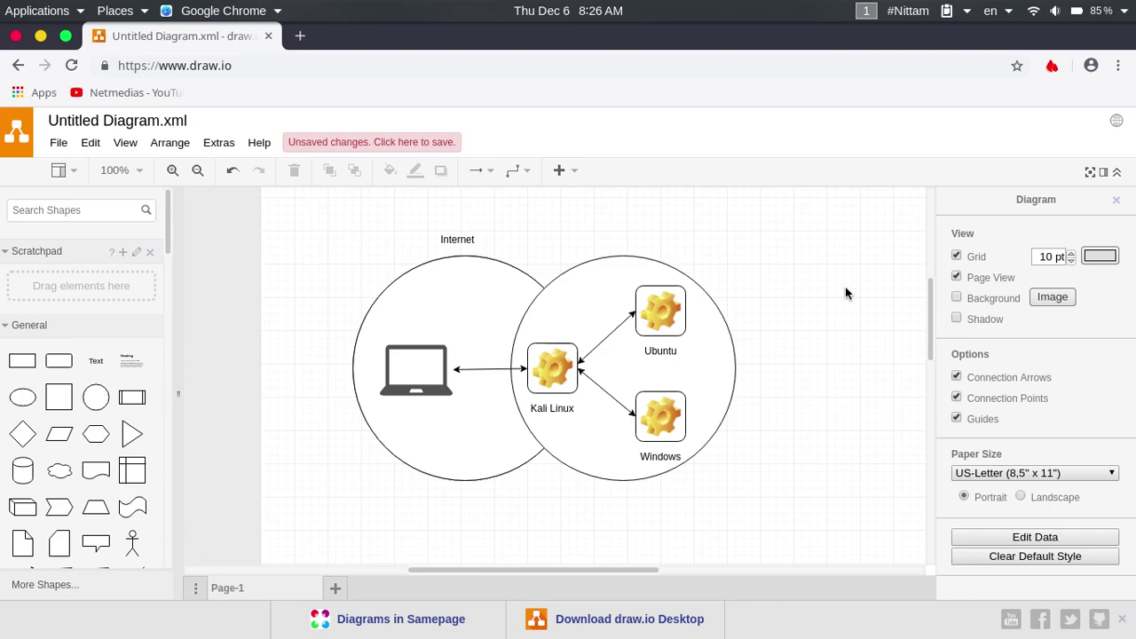
left_click(409, 369)
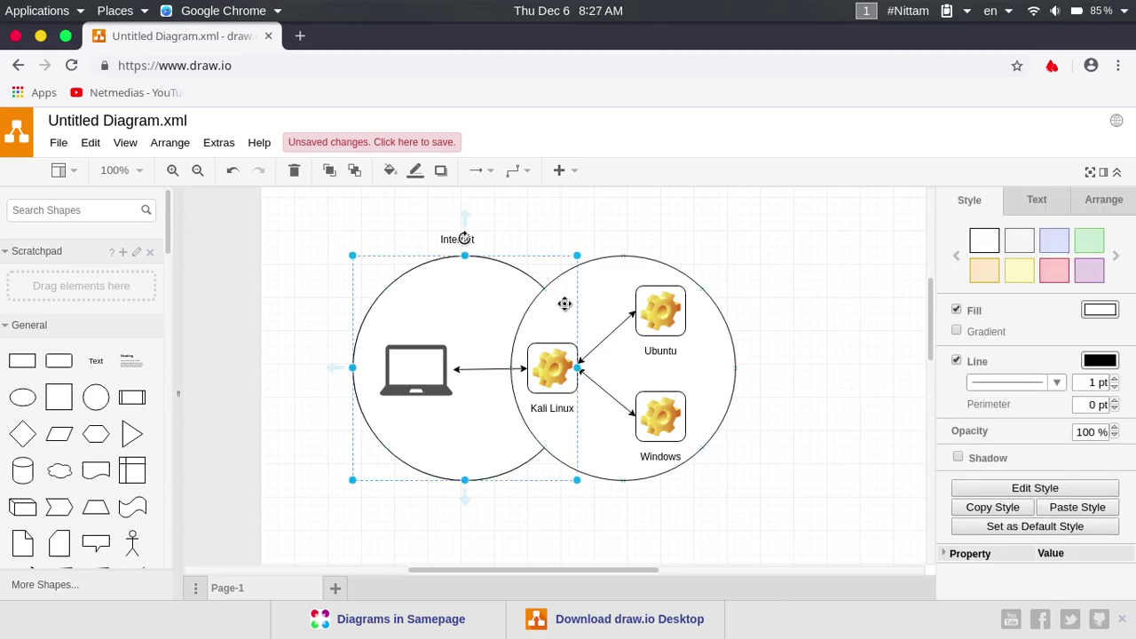
left_click(815, 410)
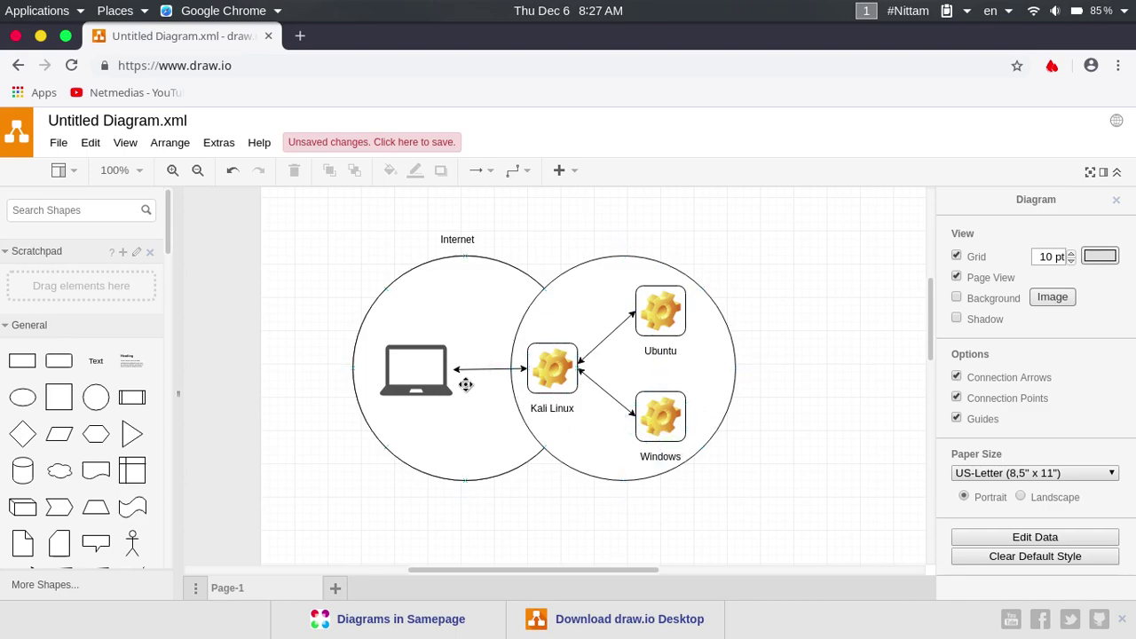
left_click(557, 360)
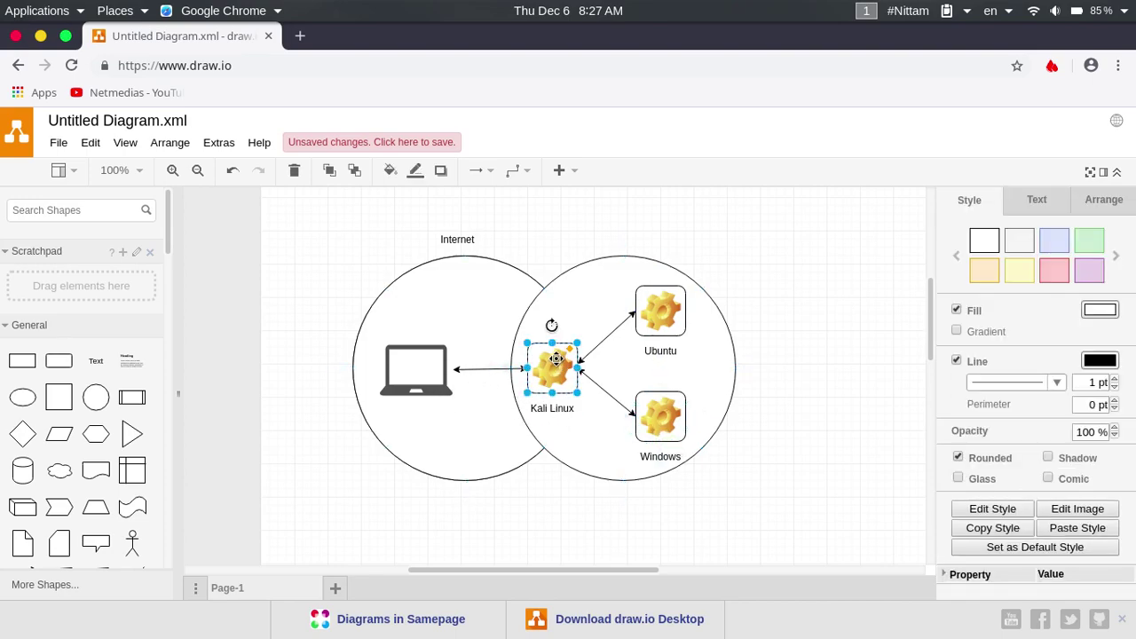
left_click(663, 306)
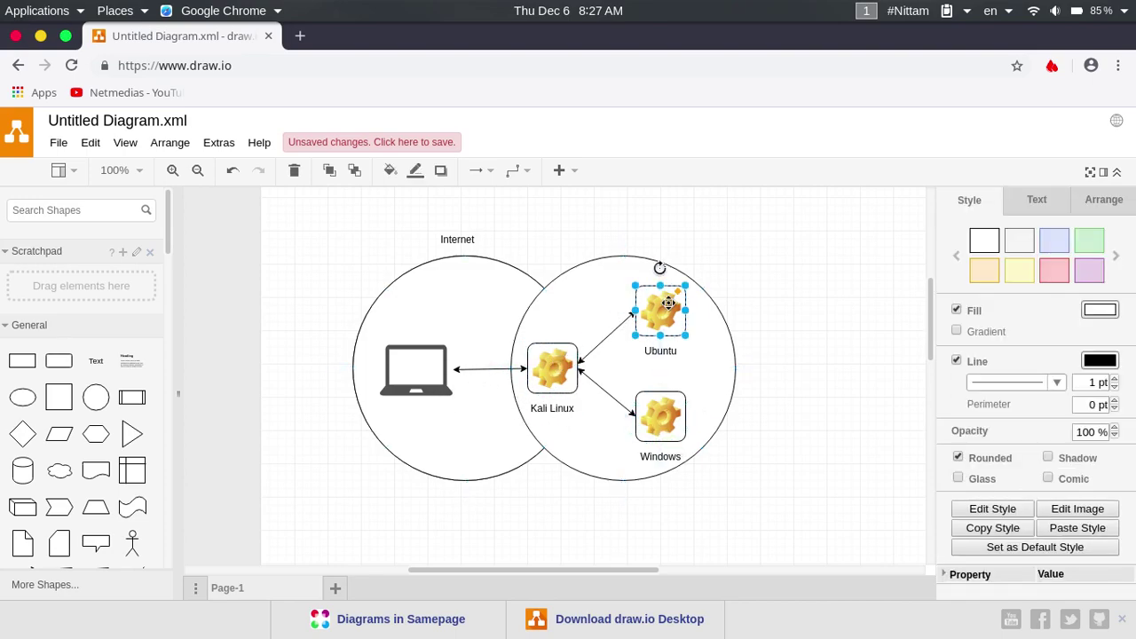
left_click(659, 407)
left_click(660, 317)
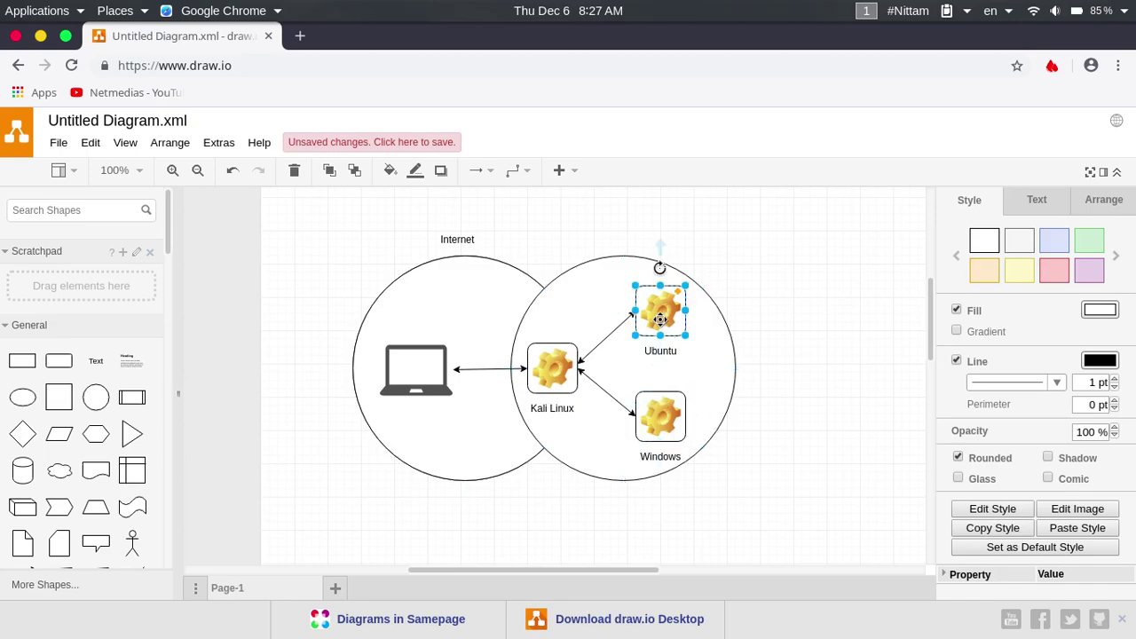
left_click(824, 328)
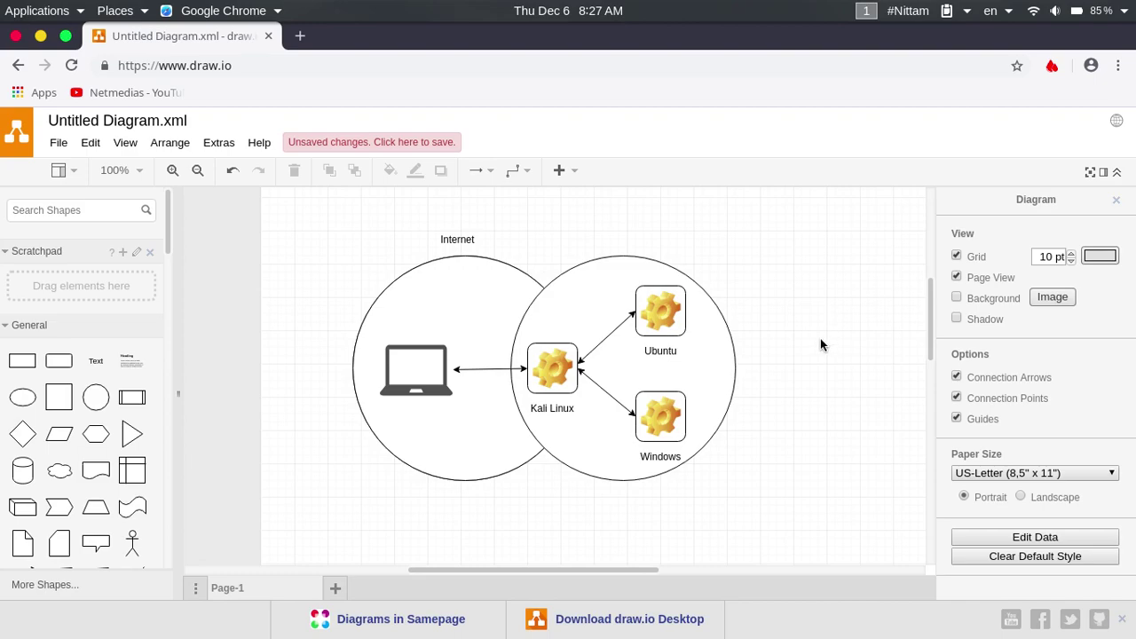
left_click(544, 379)
left_click(649, 316)
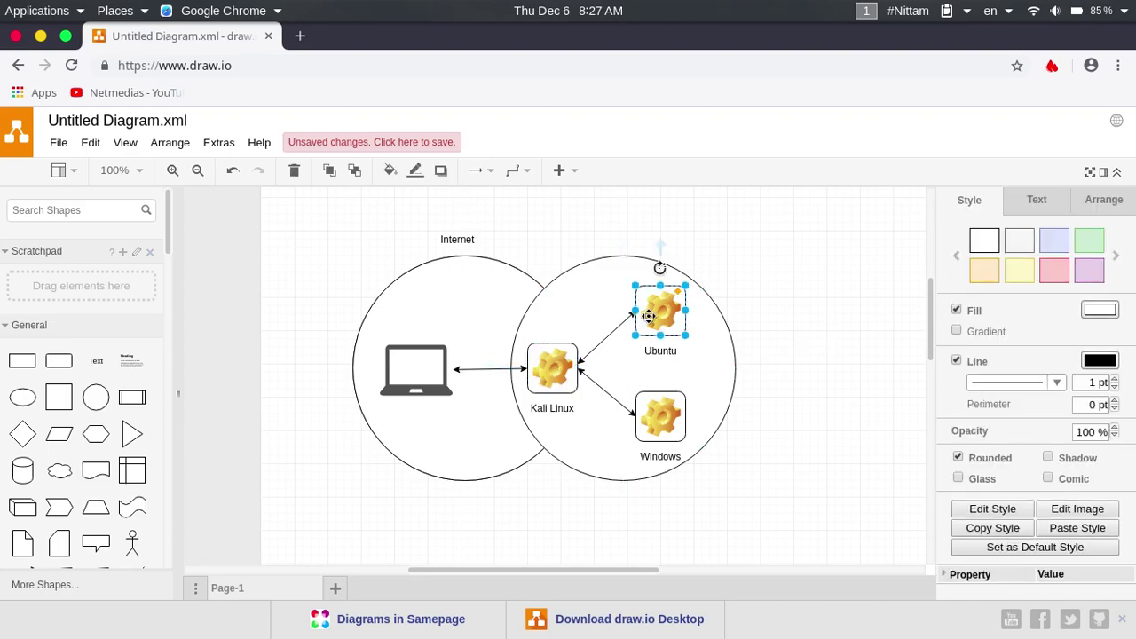
left_click(654, 410)
left_click(851, 364)
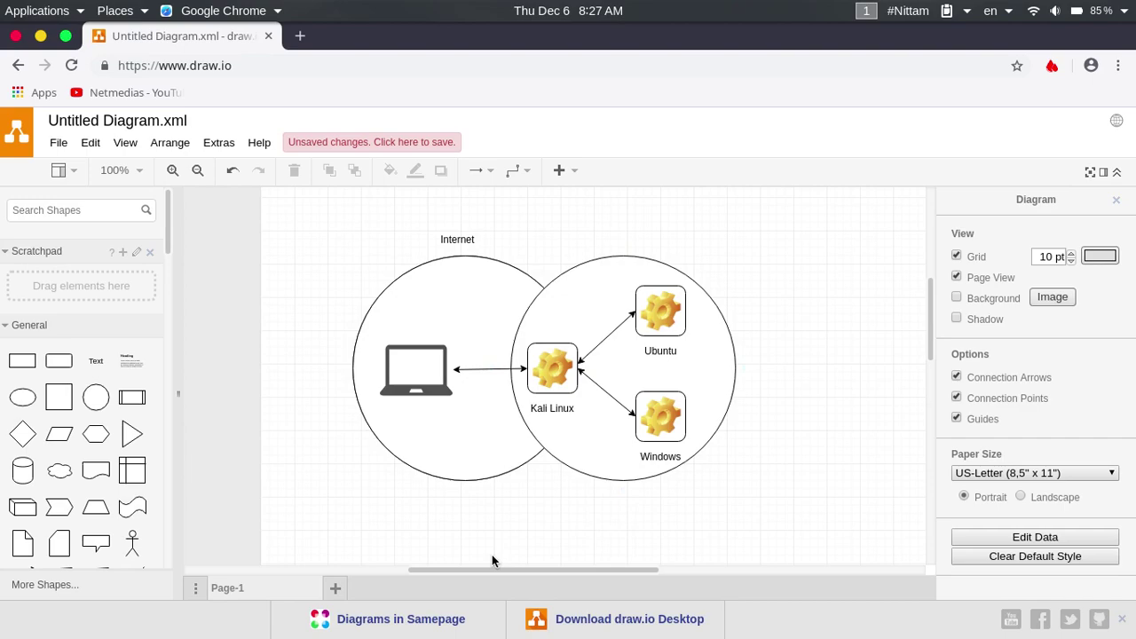
left_click(555, 372)
left_click(662, 308)
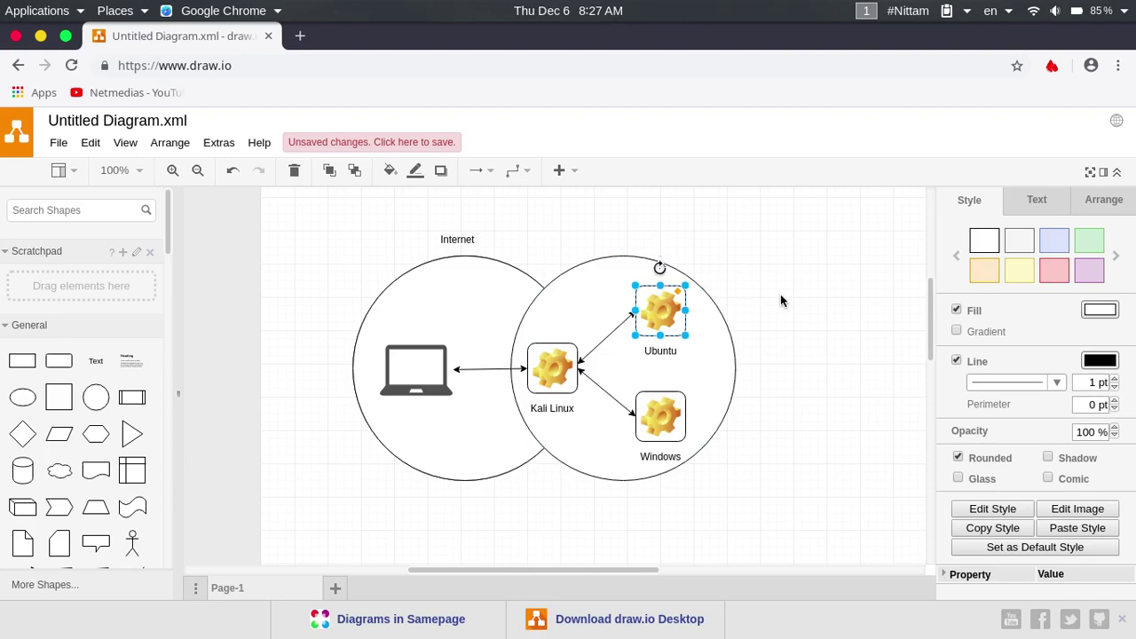
left_click(828, 294)
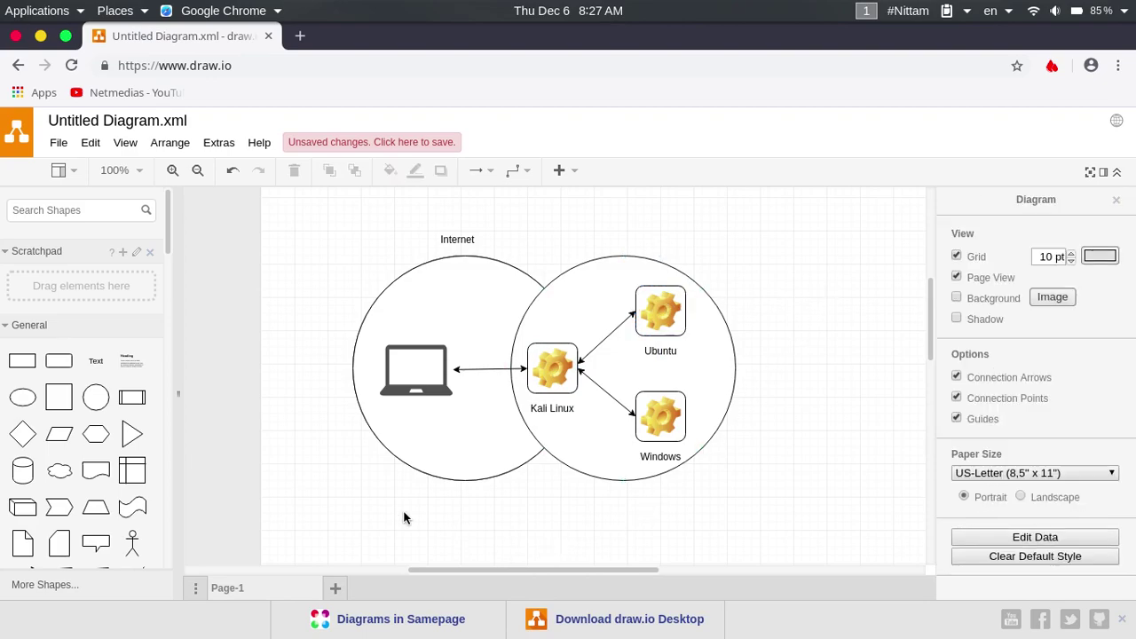
Step: Switch to the Terminal and cd into Desktop/Yesso/MetaSploitCTF using Tab completion
key("super")
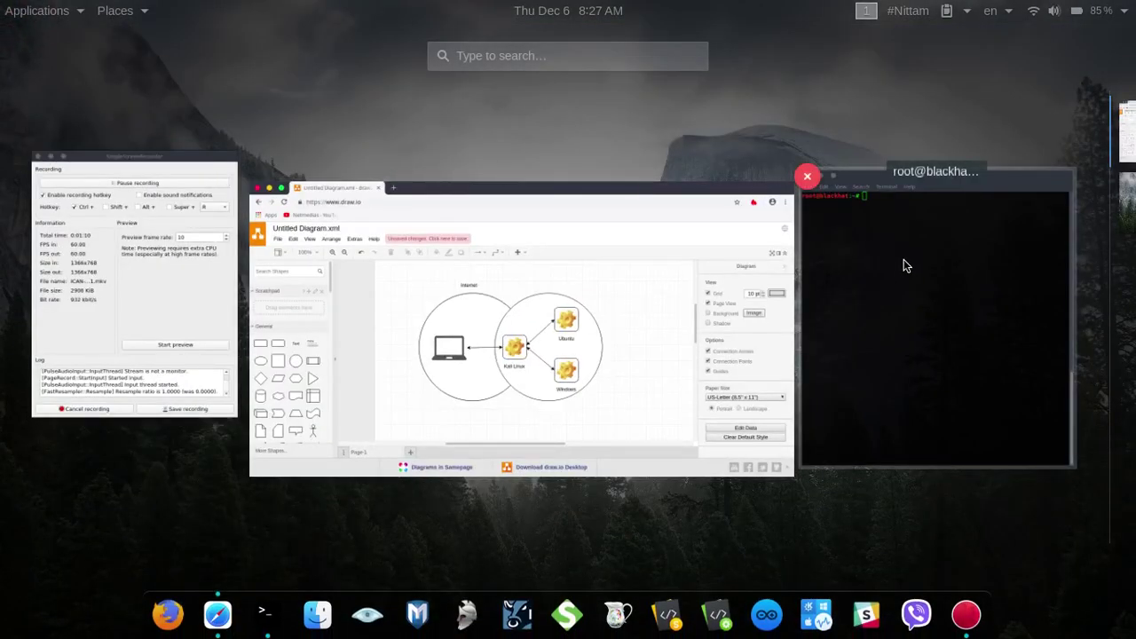
left_click(903, 265)
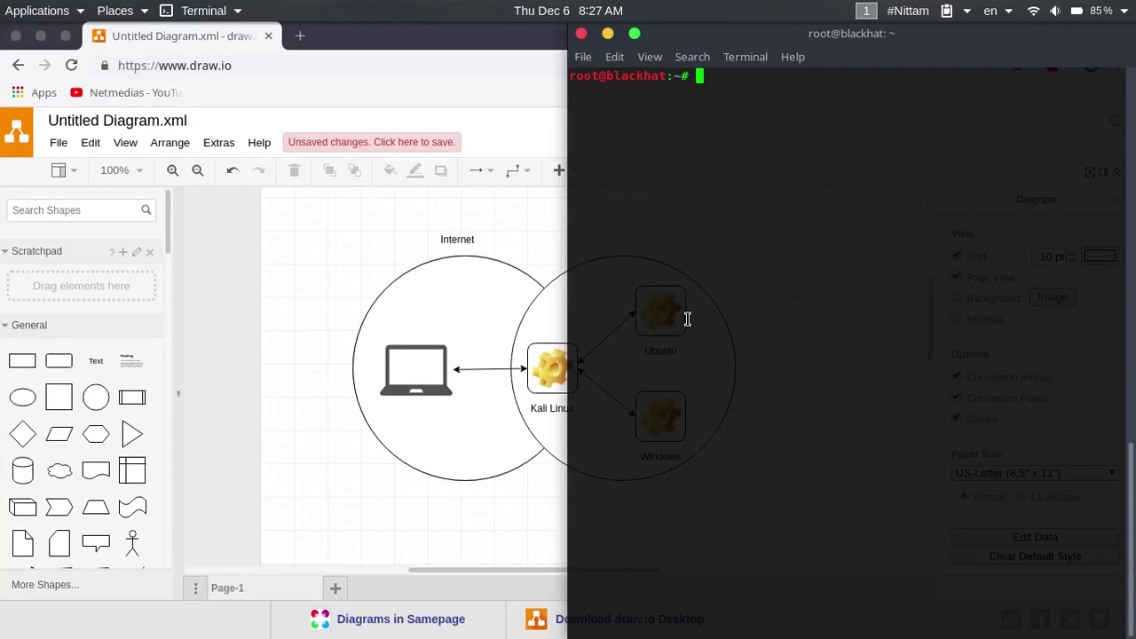
type("cd De")
key("Tab")
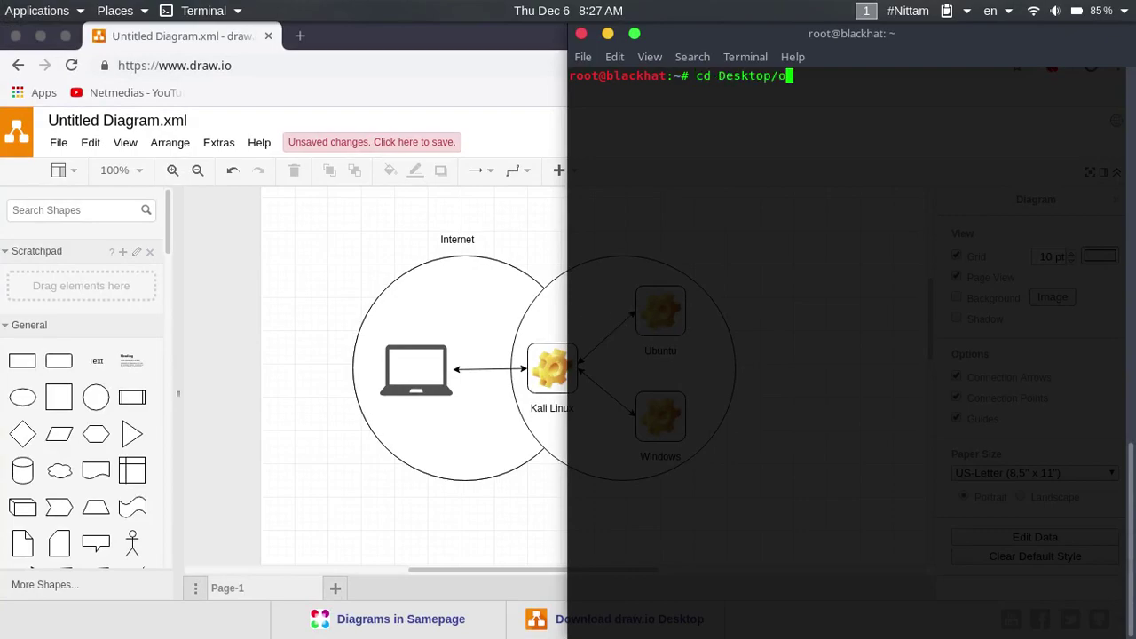
type("python")
key("BackSpace")
key("BackSpace")
key("BackSpace")
key("BackSpace")
type("Yes")
key("Tab")
type("Met")
key("Tab")
key("Return")
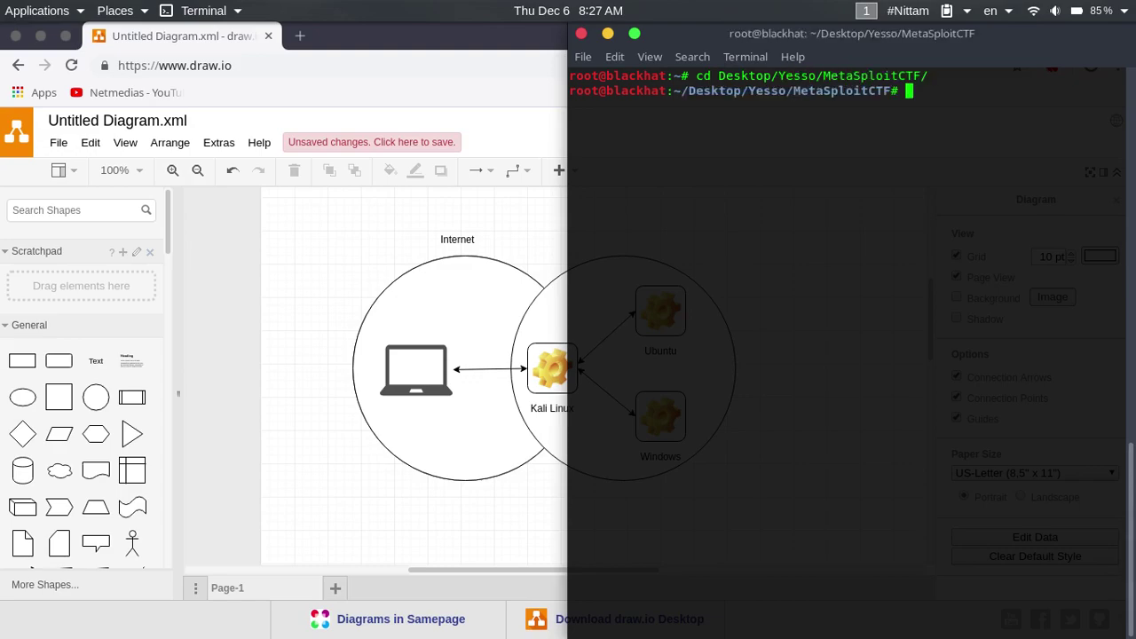
Step: Clear the screen and cat the card page's HTML, noting the img with id flag
key("ctrl+l")
type("cat ")
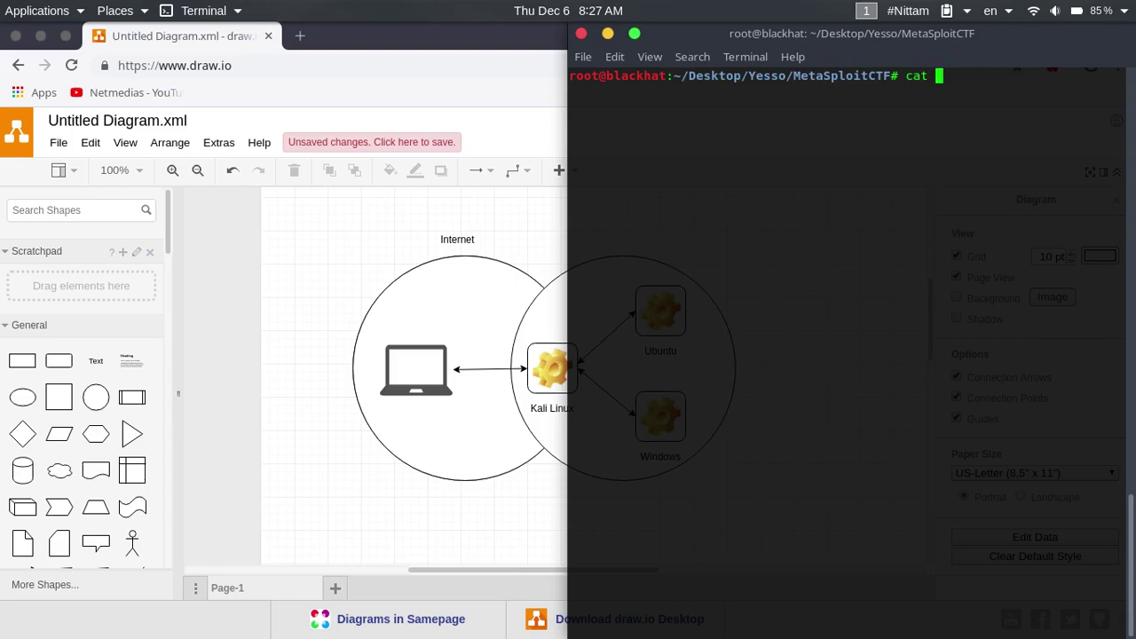
type("2.")
key("Tab")
key("Return")
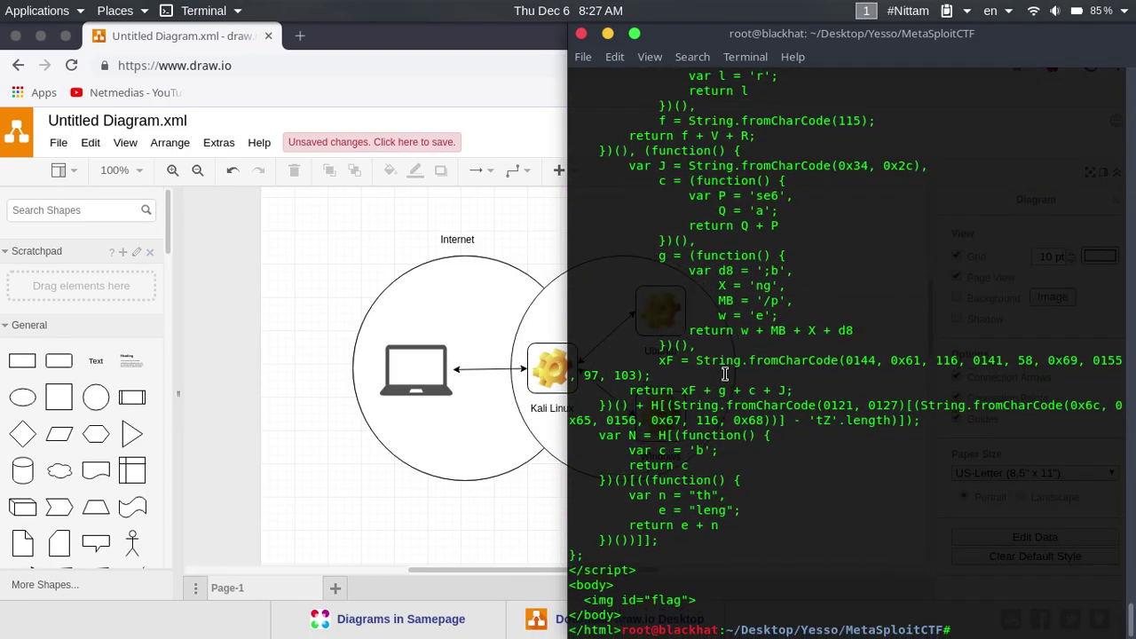
left_click_drag(653, 600, 686, 600)
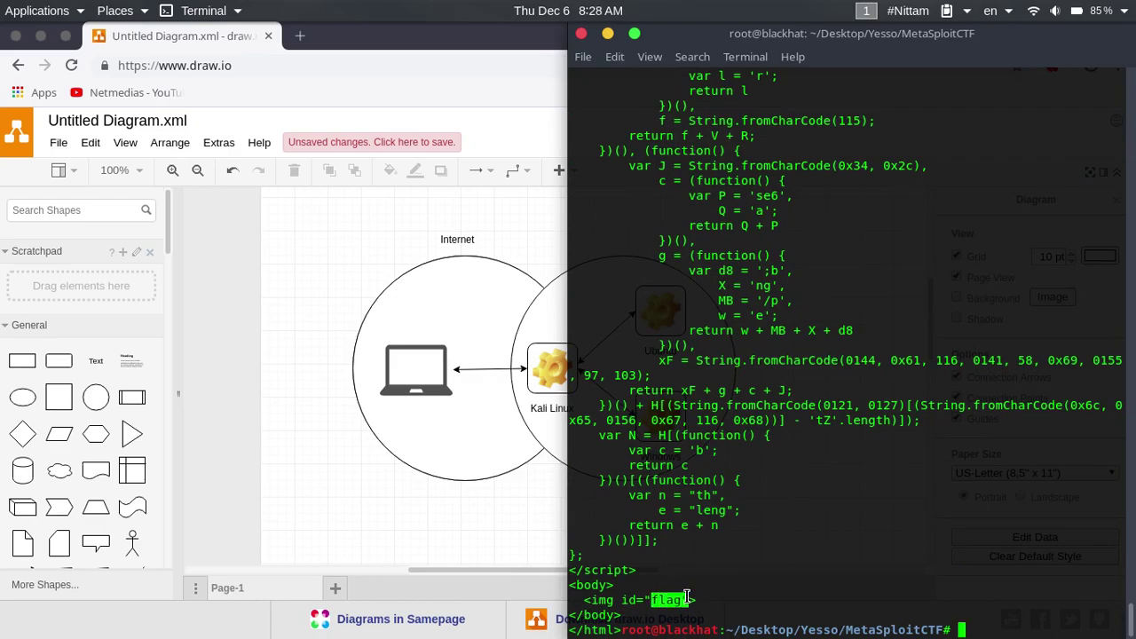
left_click(686, 600)
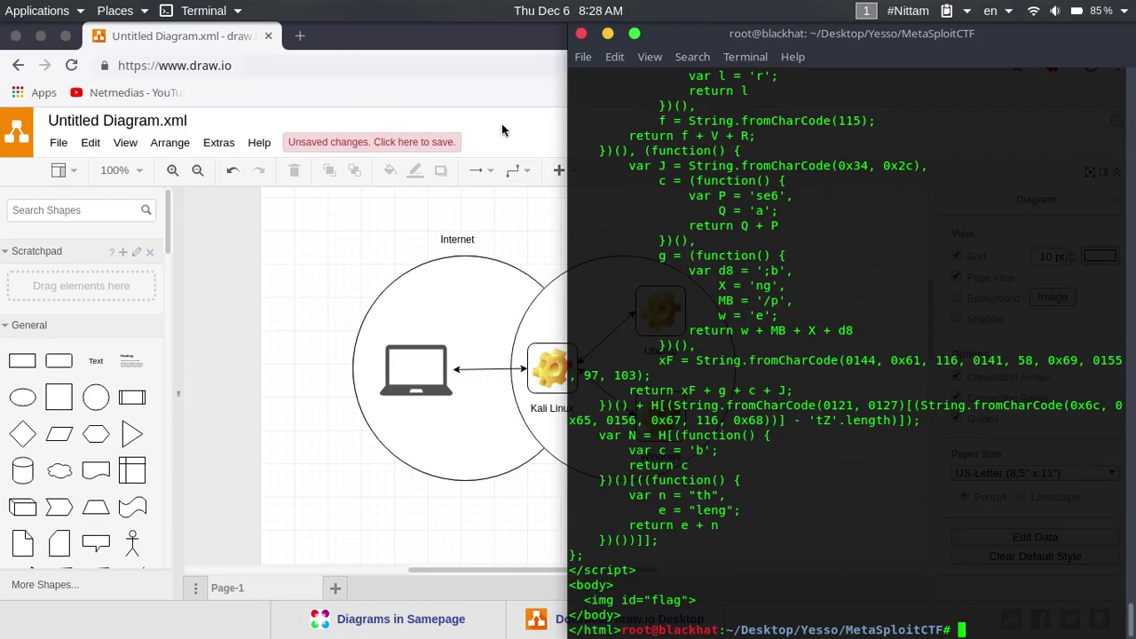
Step: Load file:///root/Desktop/Yesso/MetaSploitCTF/2.html in a new tab, inserting Yesso/ into the path
left_click(300, 42)
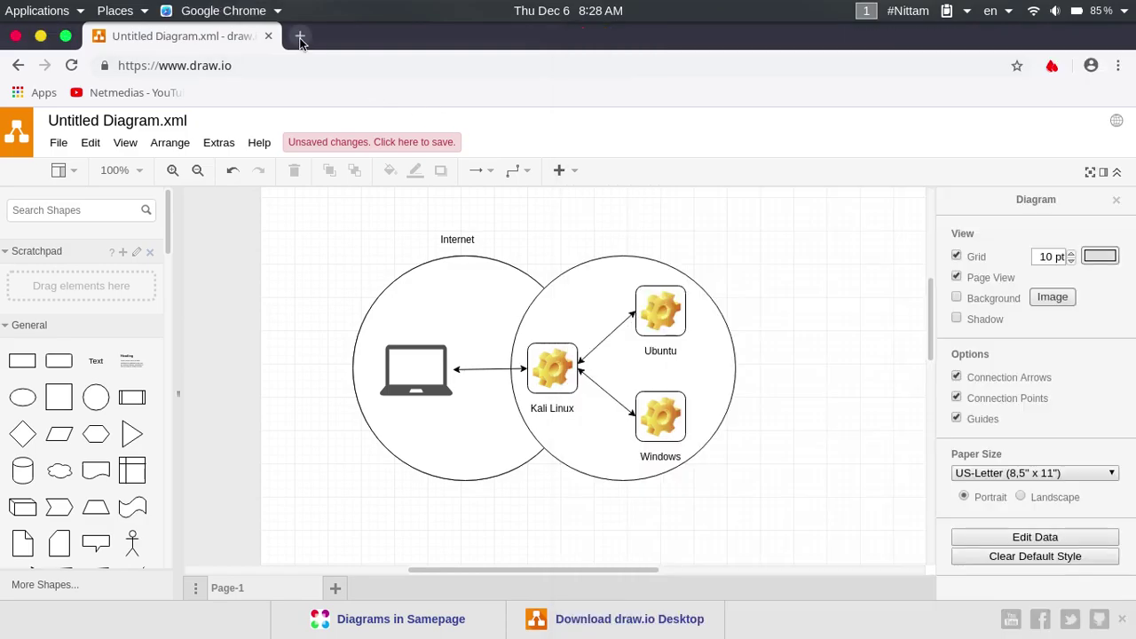
type("fil")
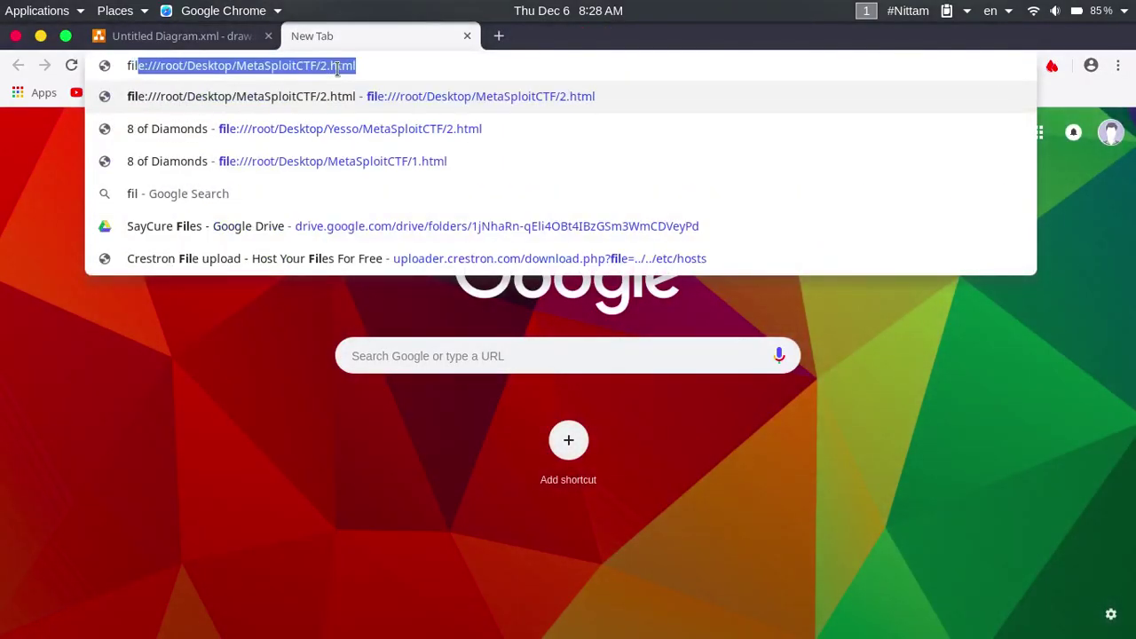
key("Return")
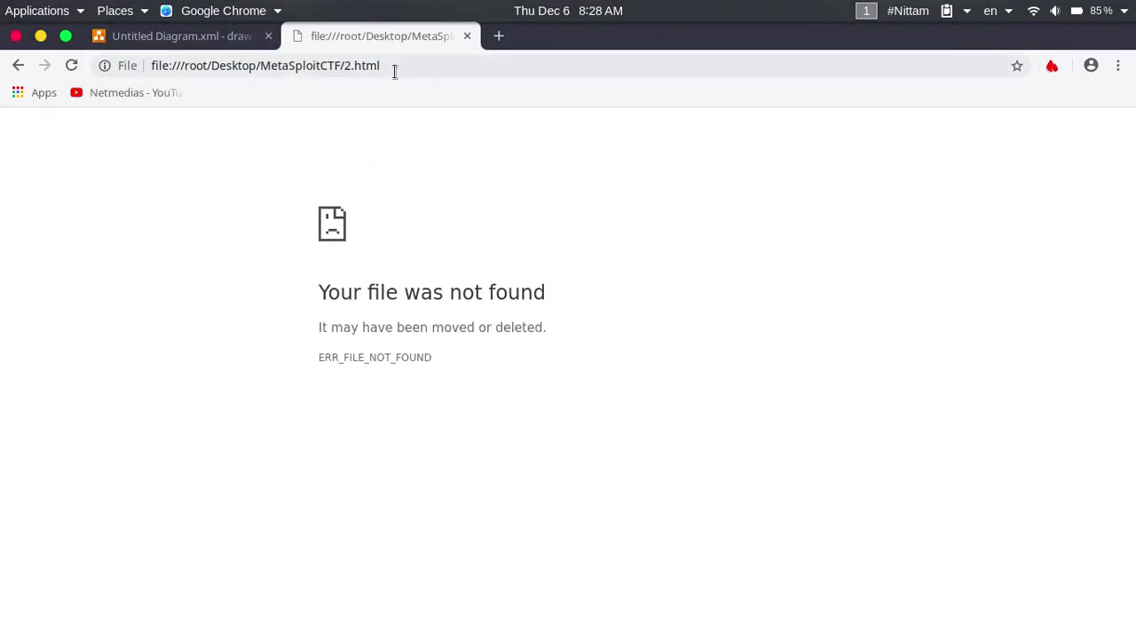
left_click(260, 71)
left_click(260, 74)
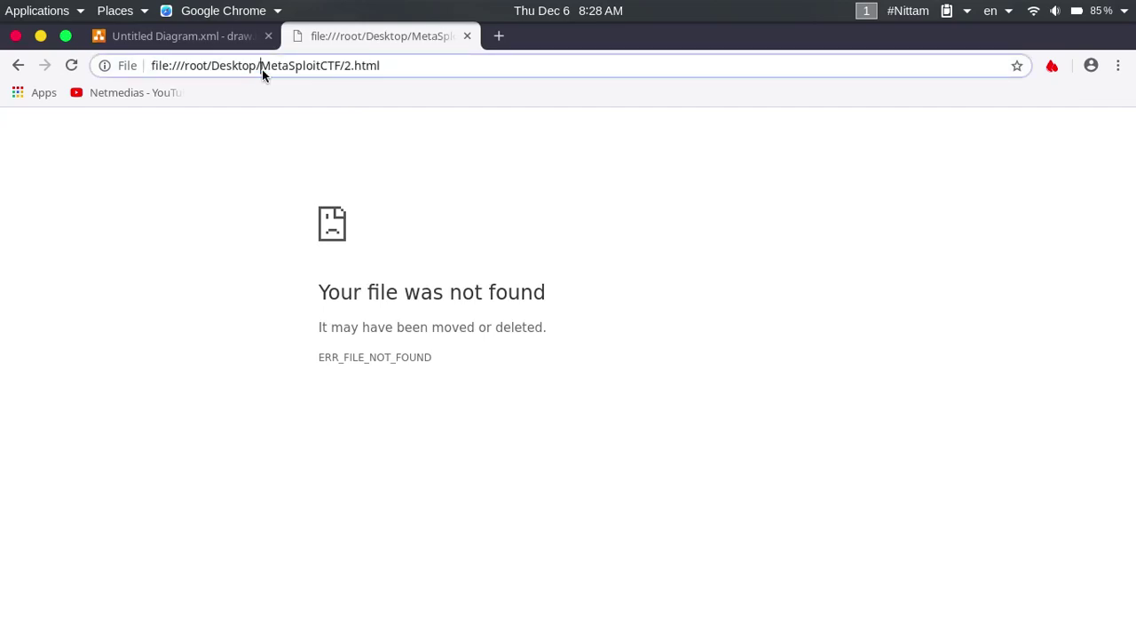
type("Yesso/")
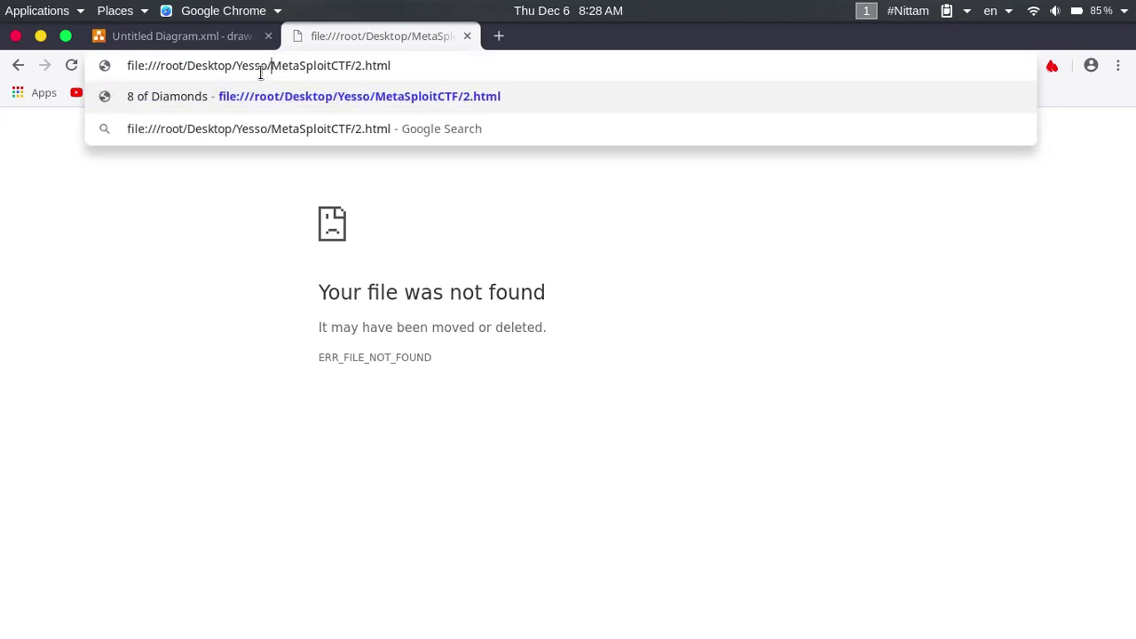
key("Return")
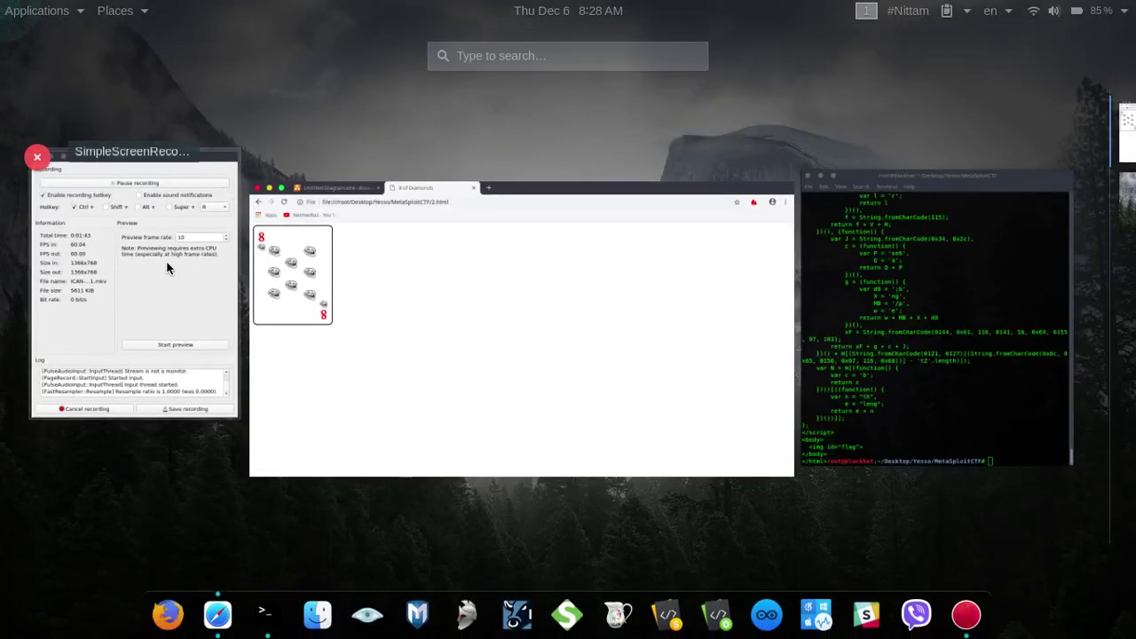
left_click(166, 260)
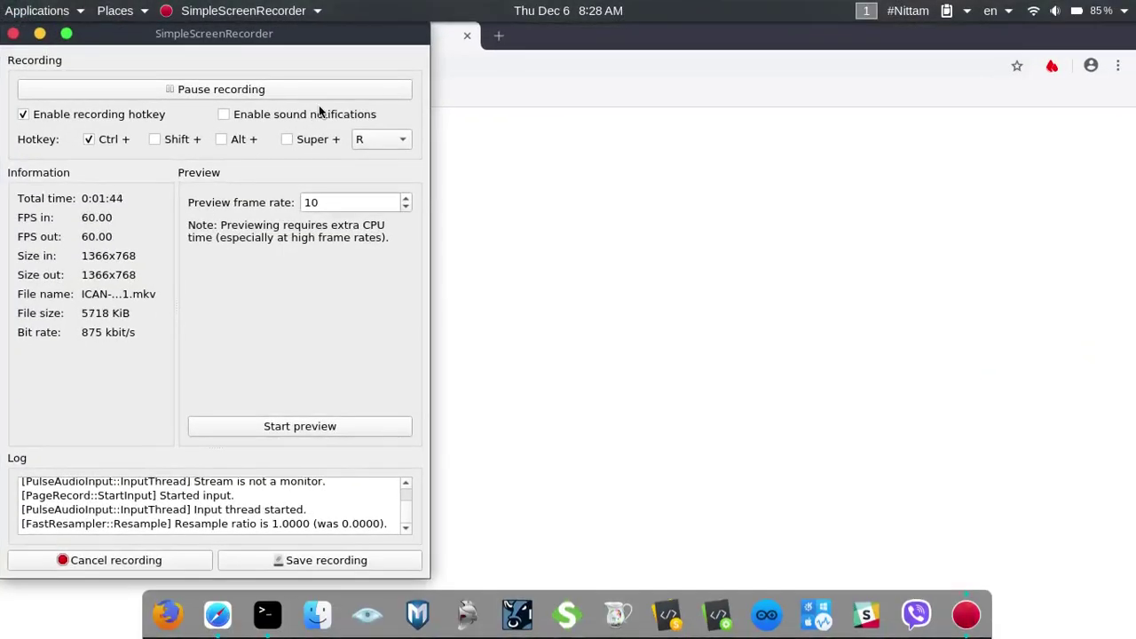
left_click(535, 180)
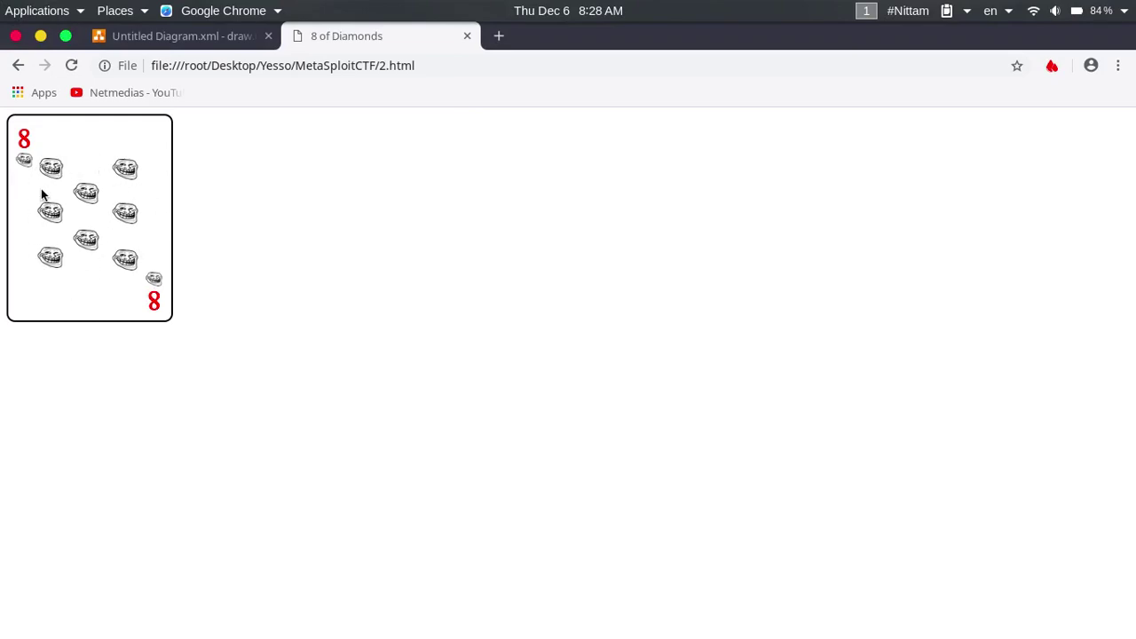
Step: Open the card image in its own tab and select its base64 data URL
right_click(126, 237)
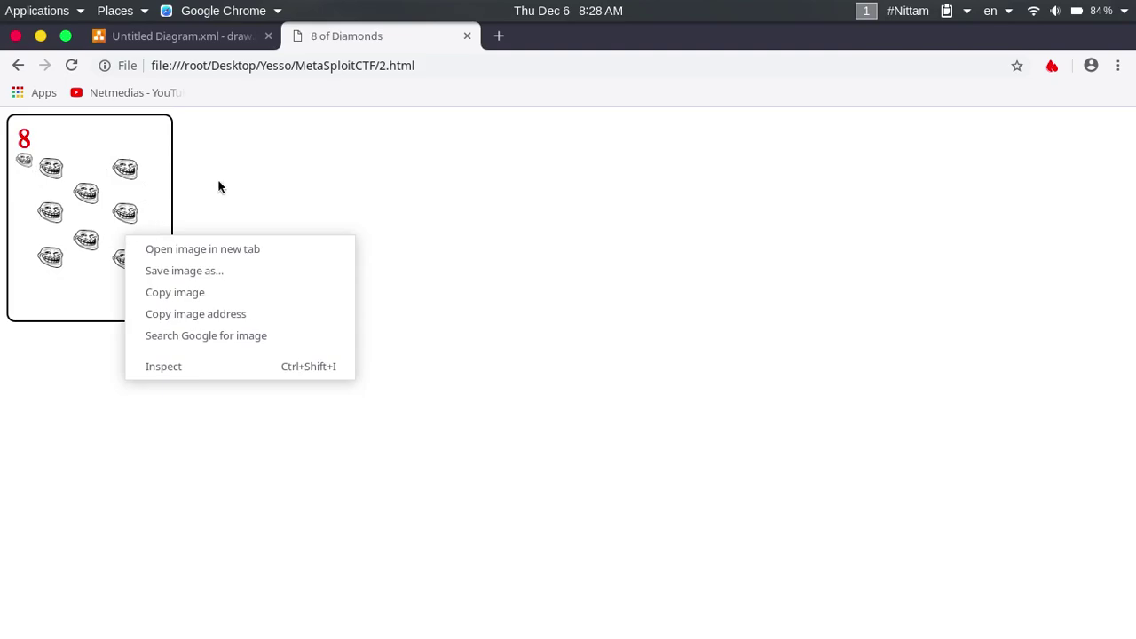
left_click(236, 251)
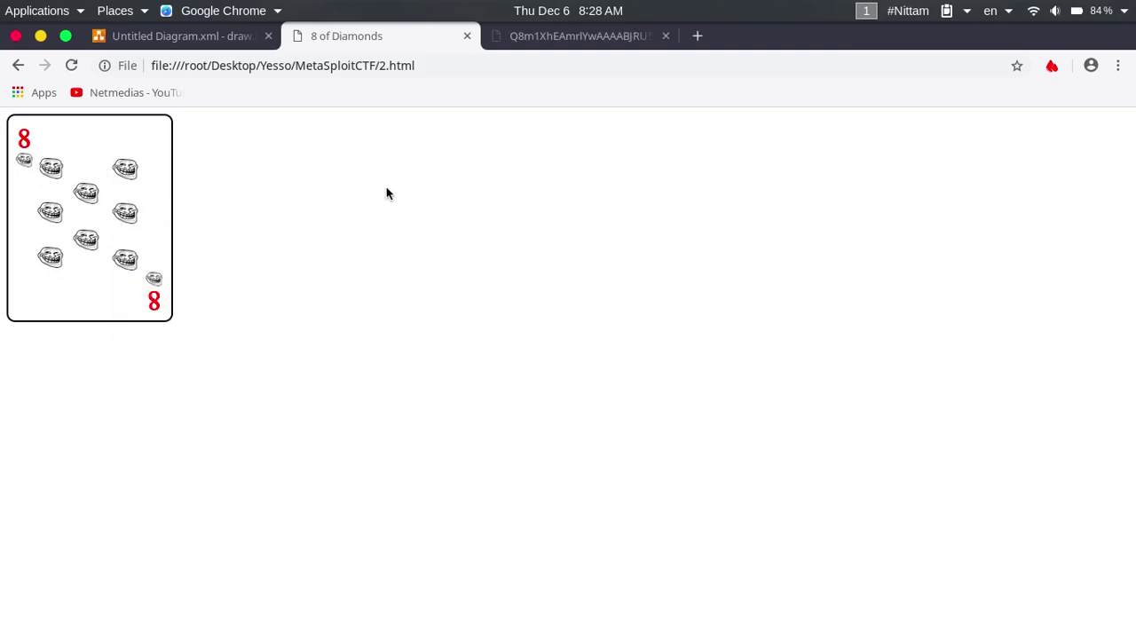
left_click(568, 37)
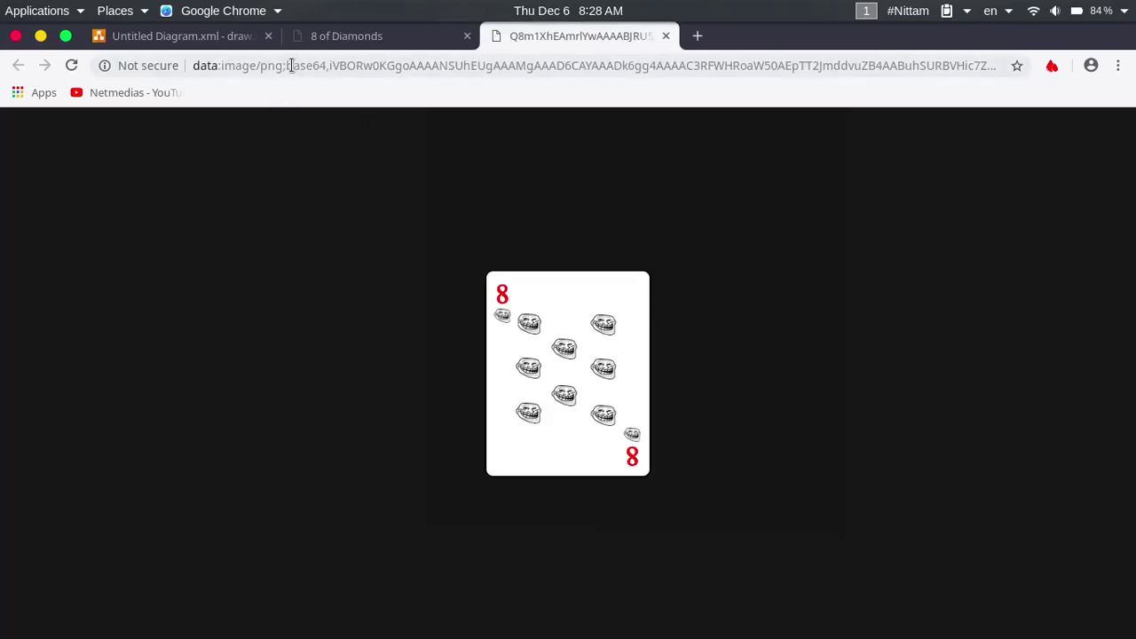
left_click_drag(288, 65, 1083, 75)
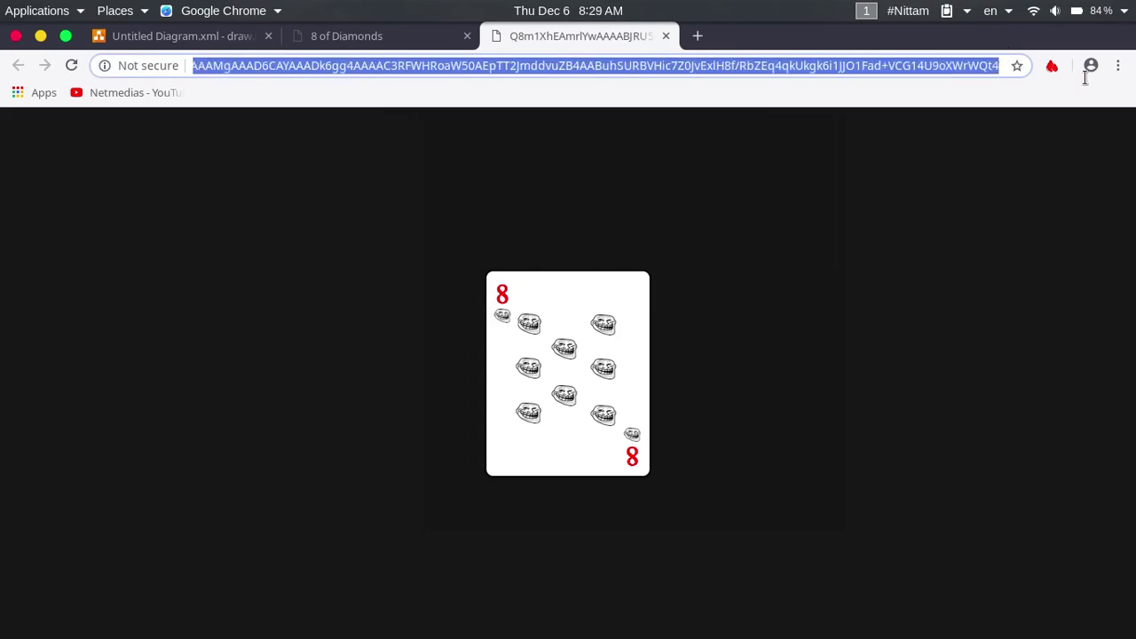
Step: Save the card image with Save image as, keeping Desktop as the location
left_click(598, 326)
right_click(598, 326)
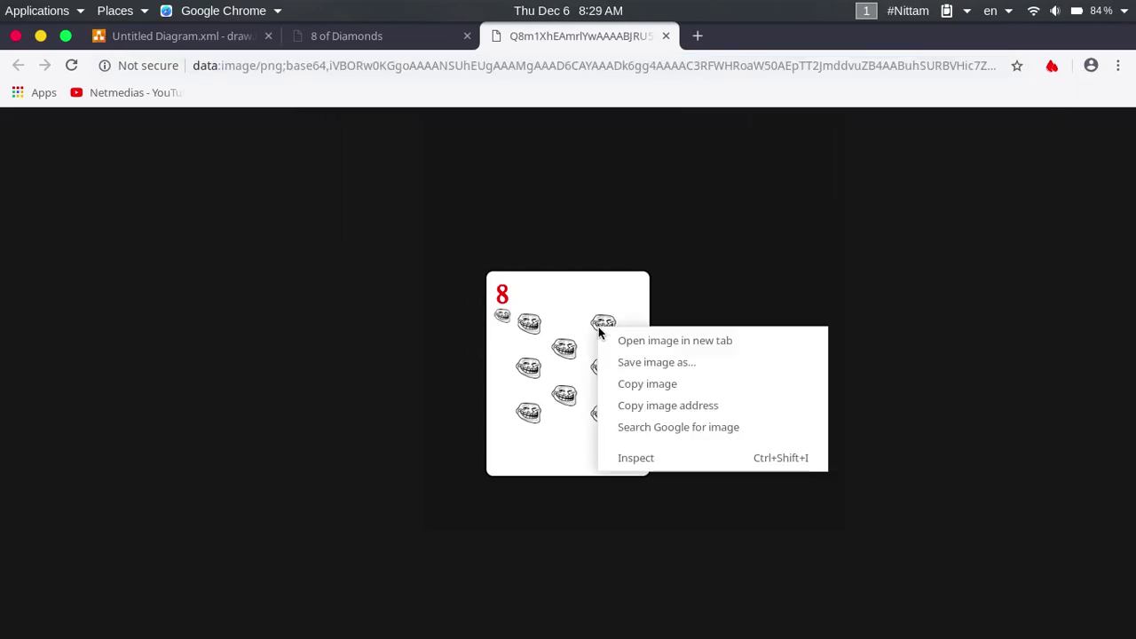
left_click(645, 364)
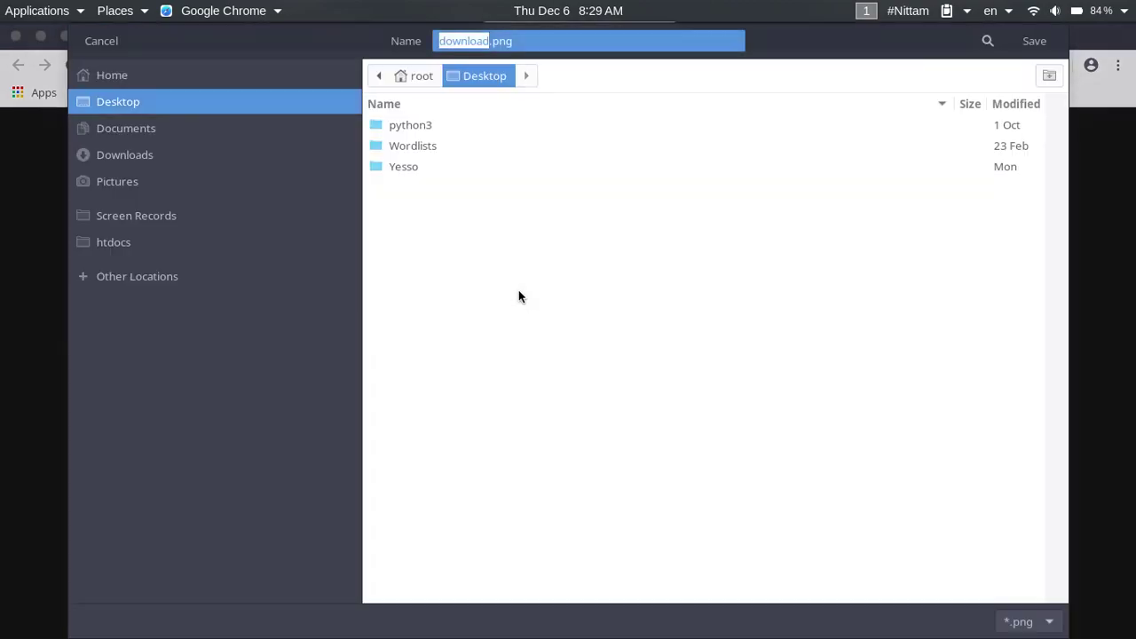
left_click(163, 102)
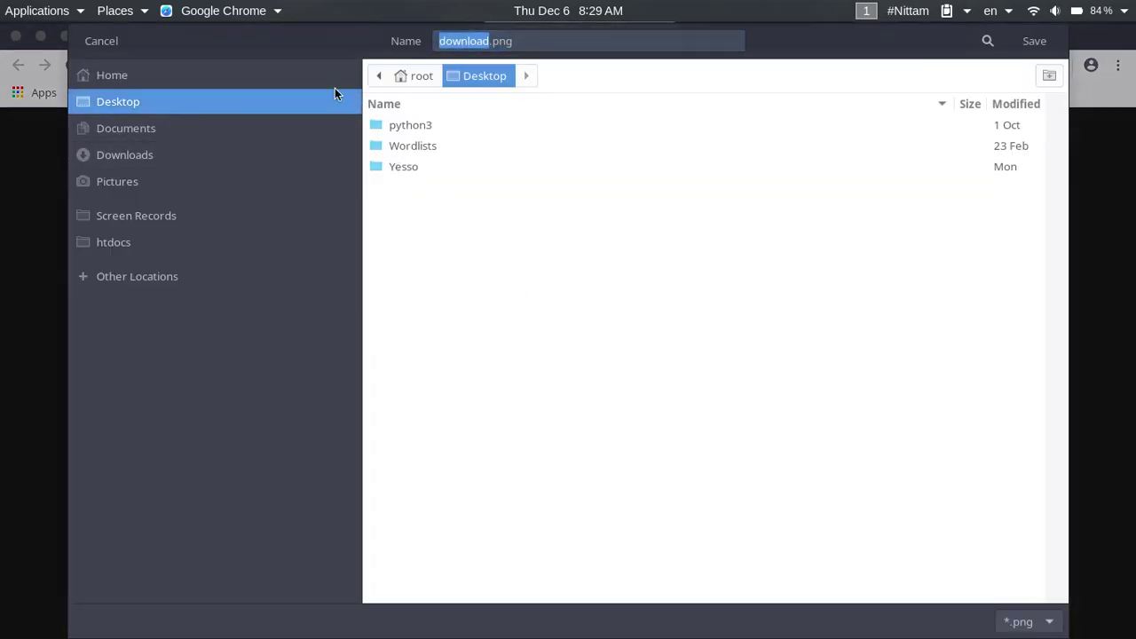
Step: Save the image as download.png and open a fresh terminal tab in the home directory
left_click(1034, 41)
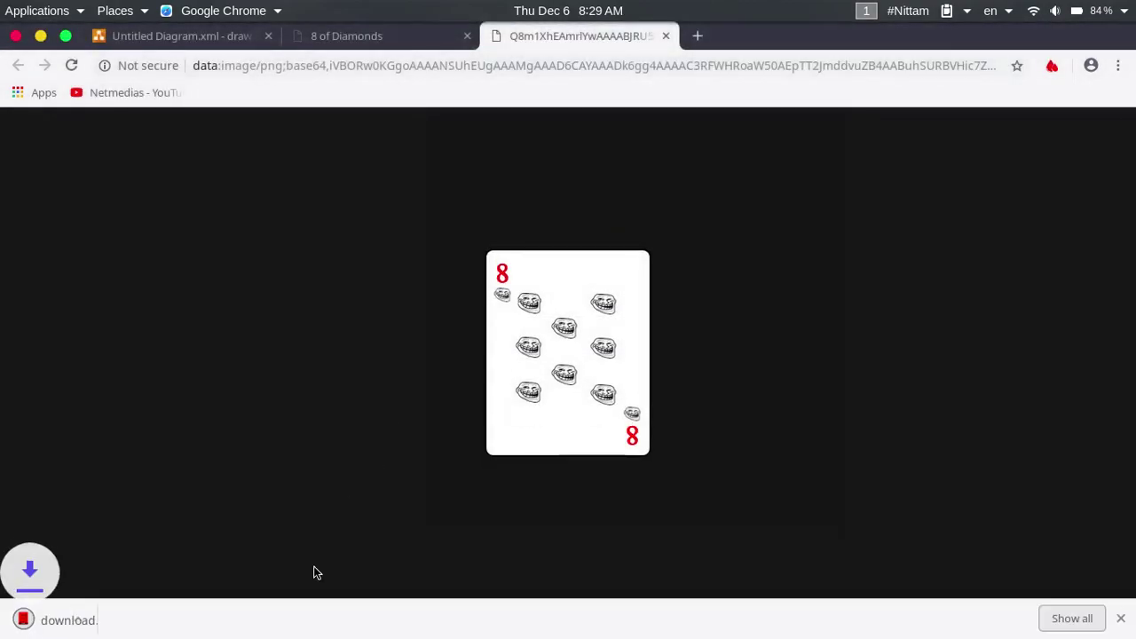
left_click(267, 614)
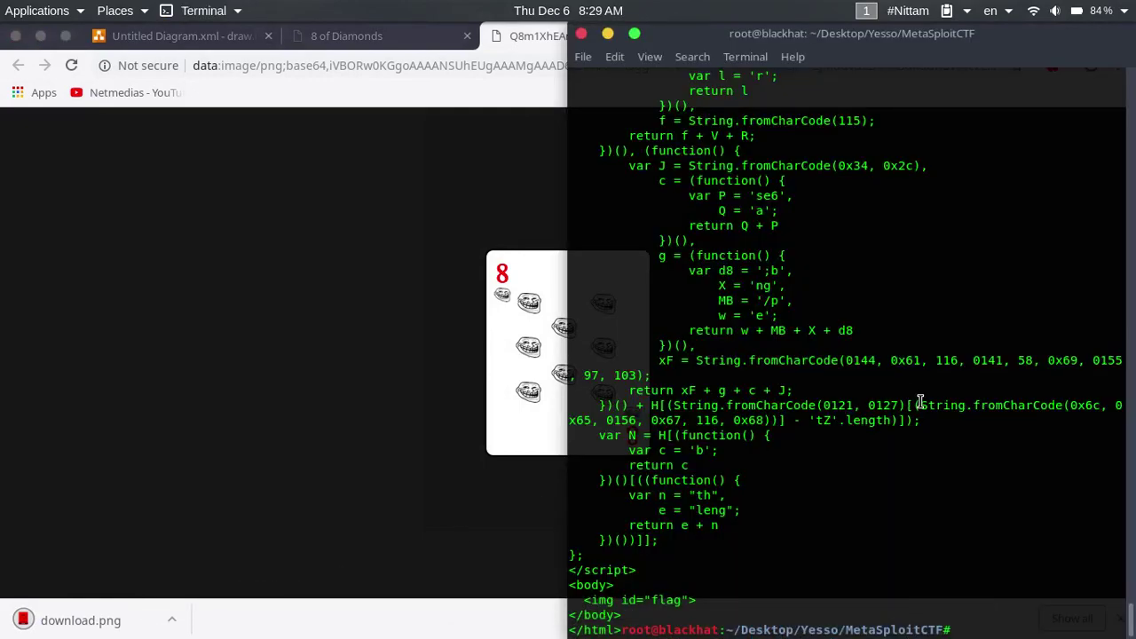
key("ctrl+shift+t")
key("ctrl+l")
type("c")
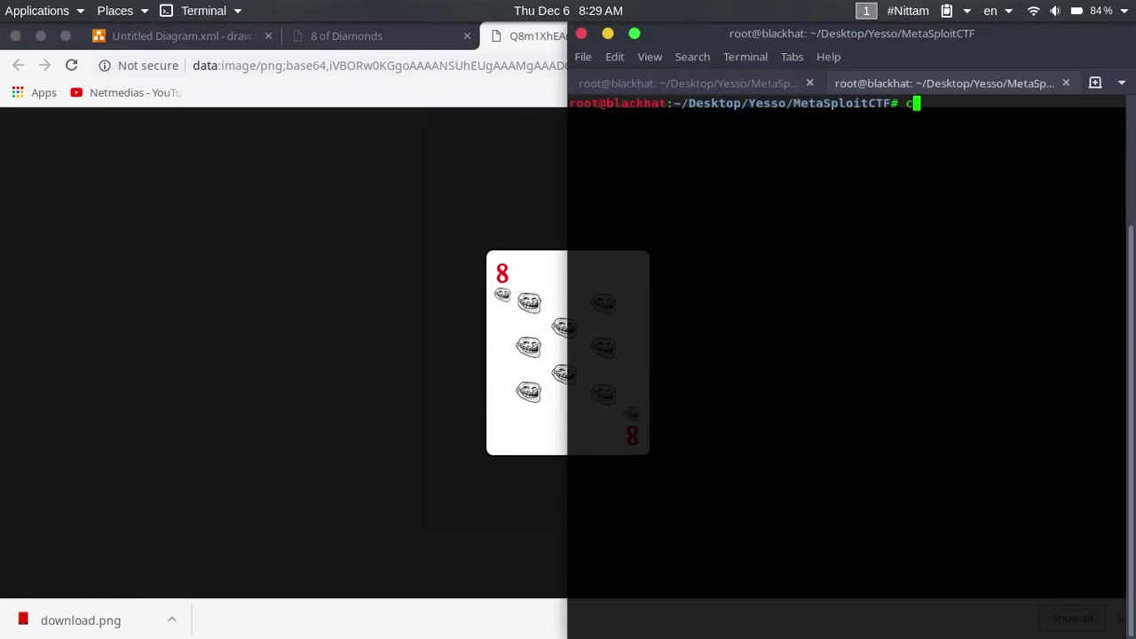
type("d De")
key("BackSpace")
key("BackSpace")
key("Return")
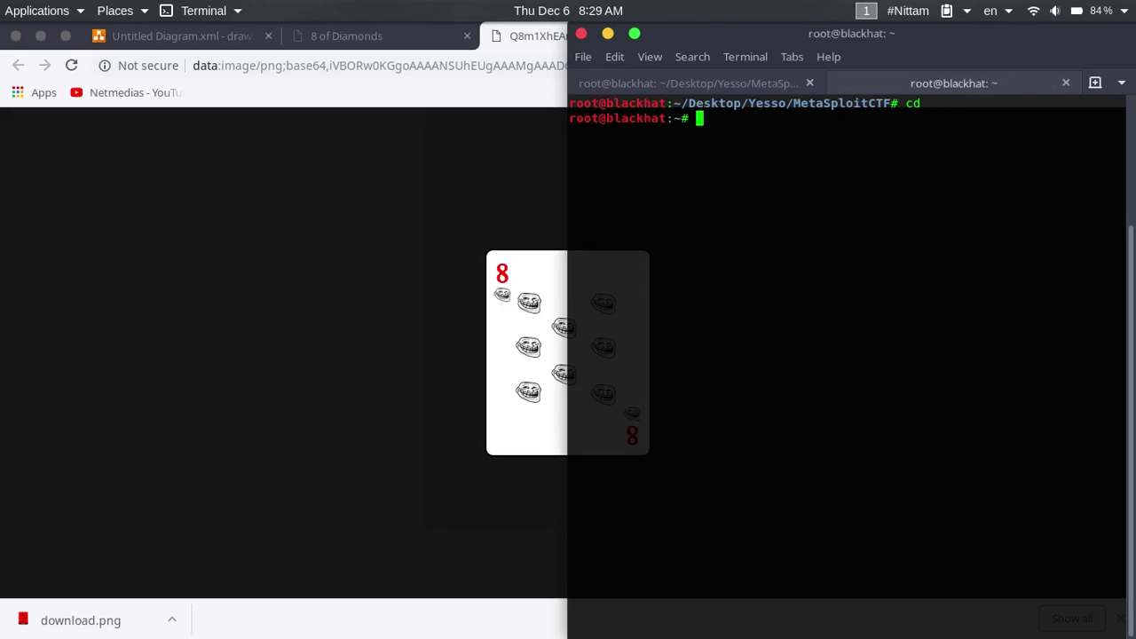
Step: Move into Desktop and list its files, confirming download.png is there
key("ctrl+l")
type("cd De")
key("BackSpace")
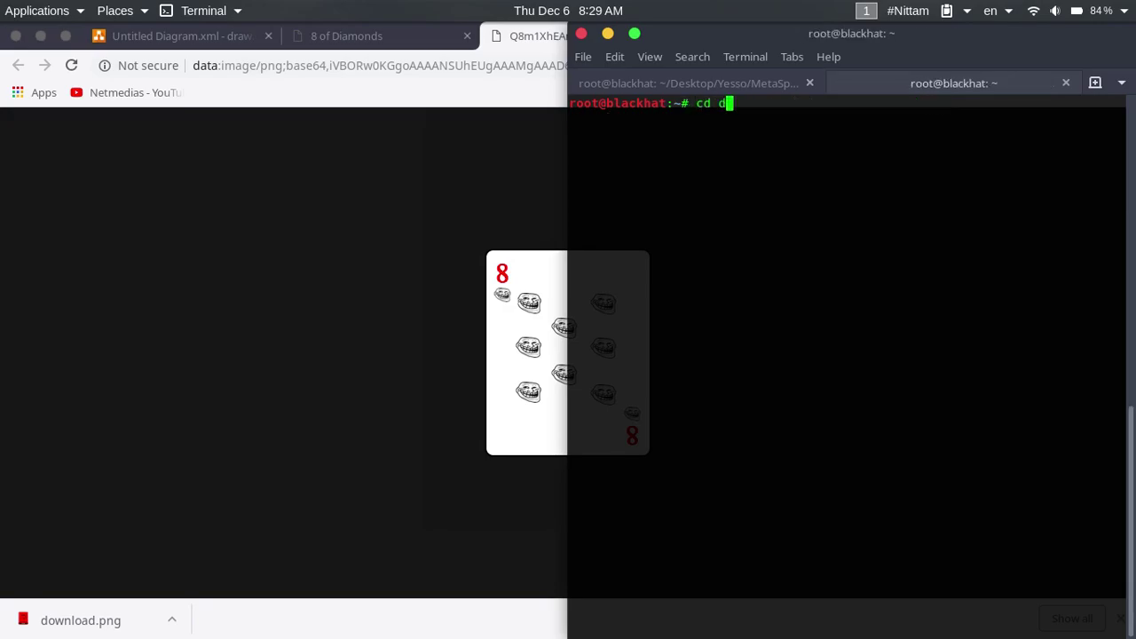
key("BackSpace")
type("De")
key("Tab")
key("Return")
key("ctrl+l")
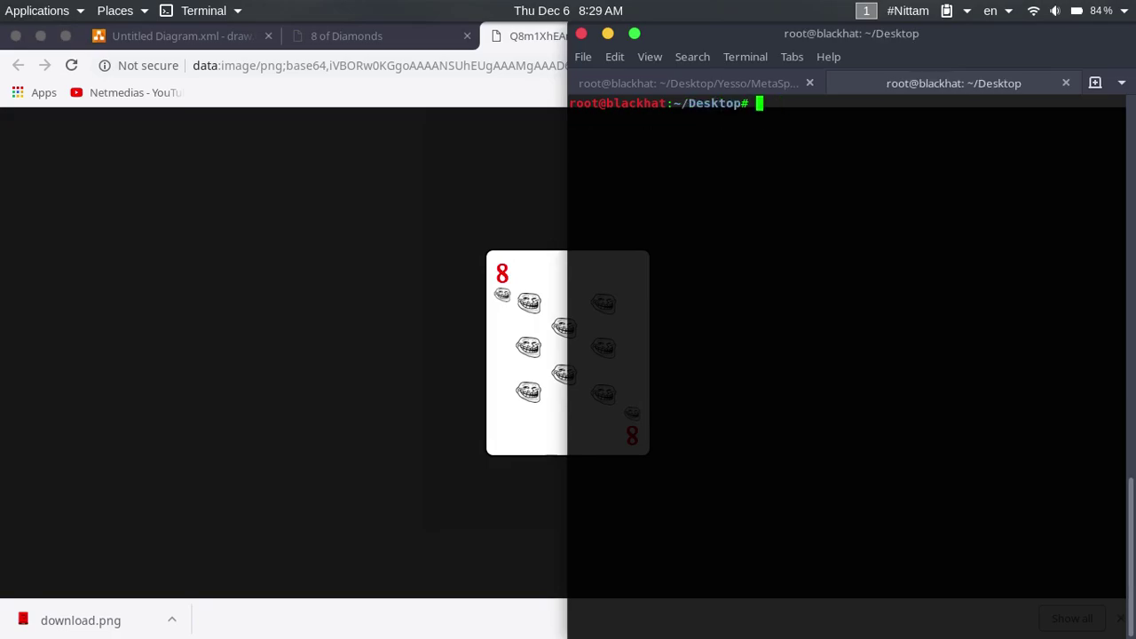
type("ls")
key("Return")
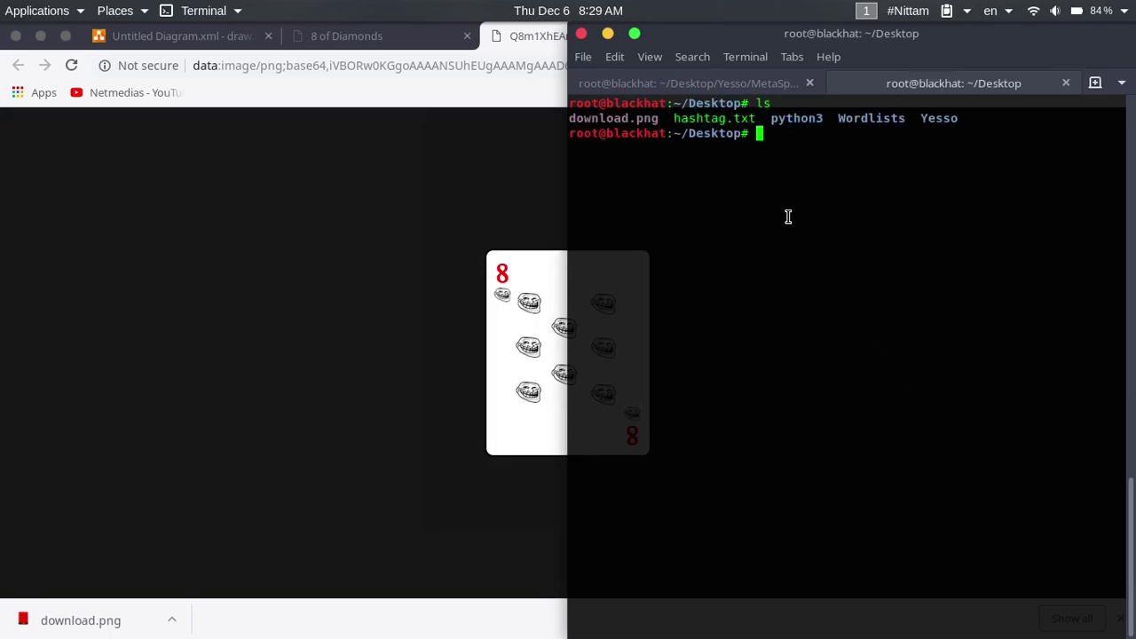
left_click_drag(664, 119, 572, 125)
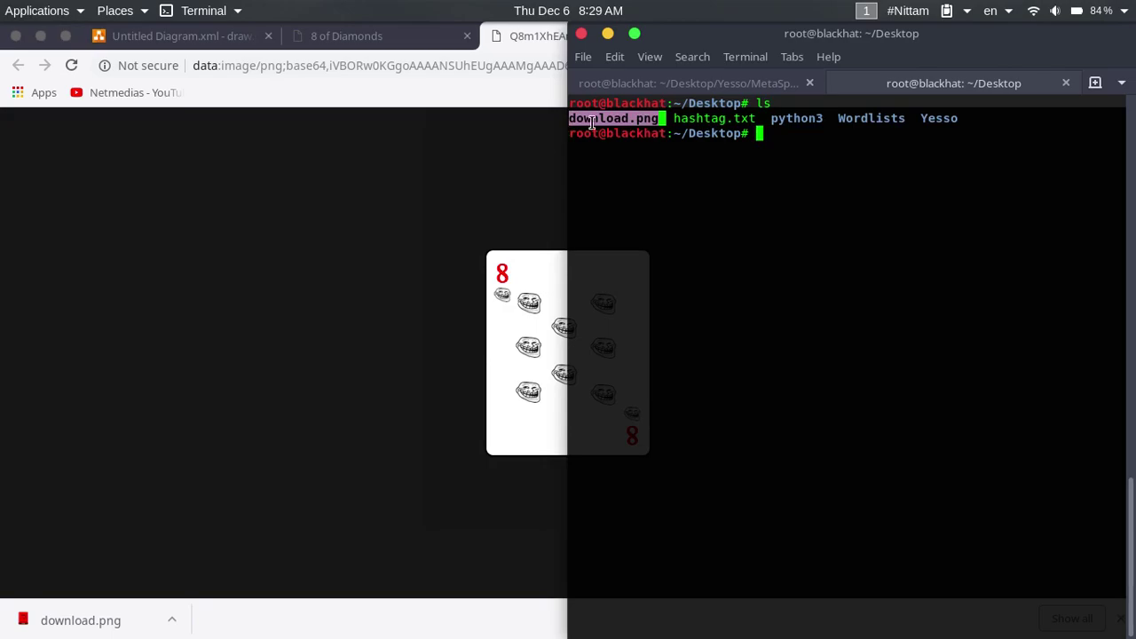
left_click(857, 166)
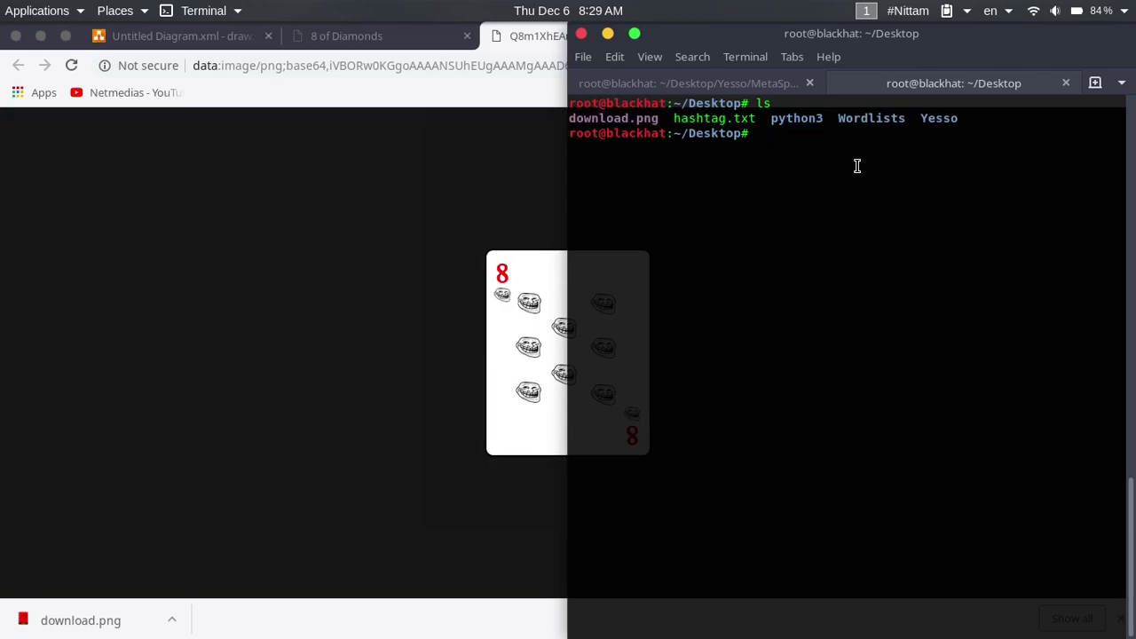
type("md")
type("5sum ")
type("do")
Step: Run md5sum download.png, select the hash, and return to the 8 of Diamonds tab
key("Tab")
key("Return")
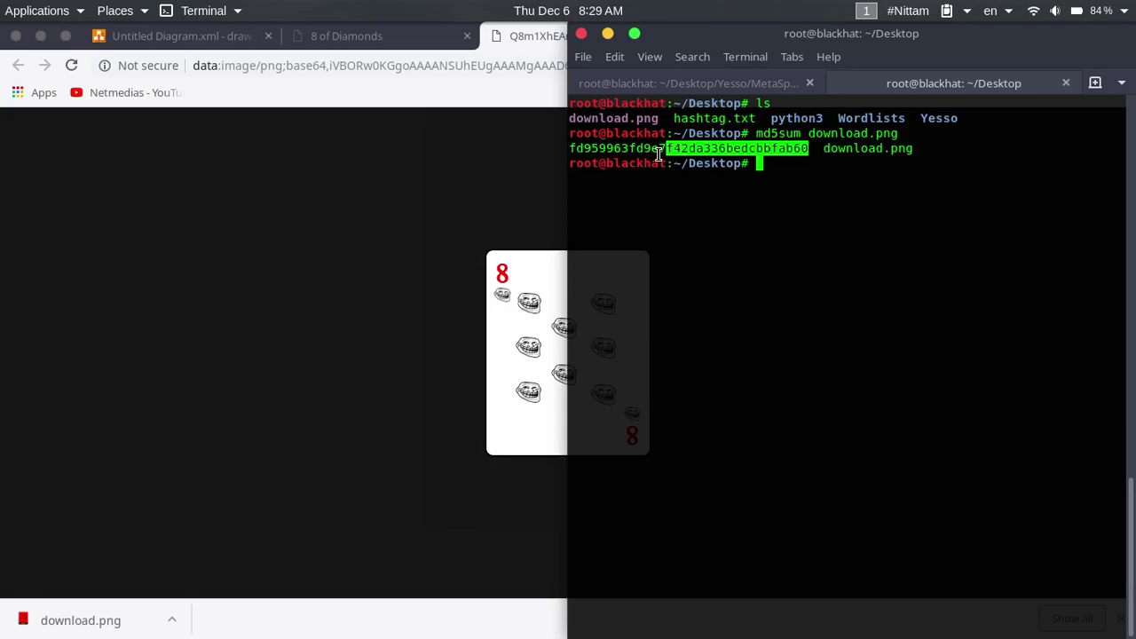
left_click_drag(806, 148, 568, 149)
left_click(725, 234)
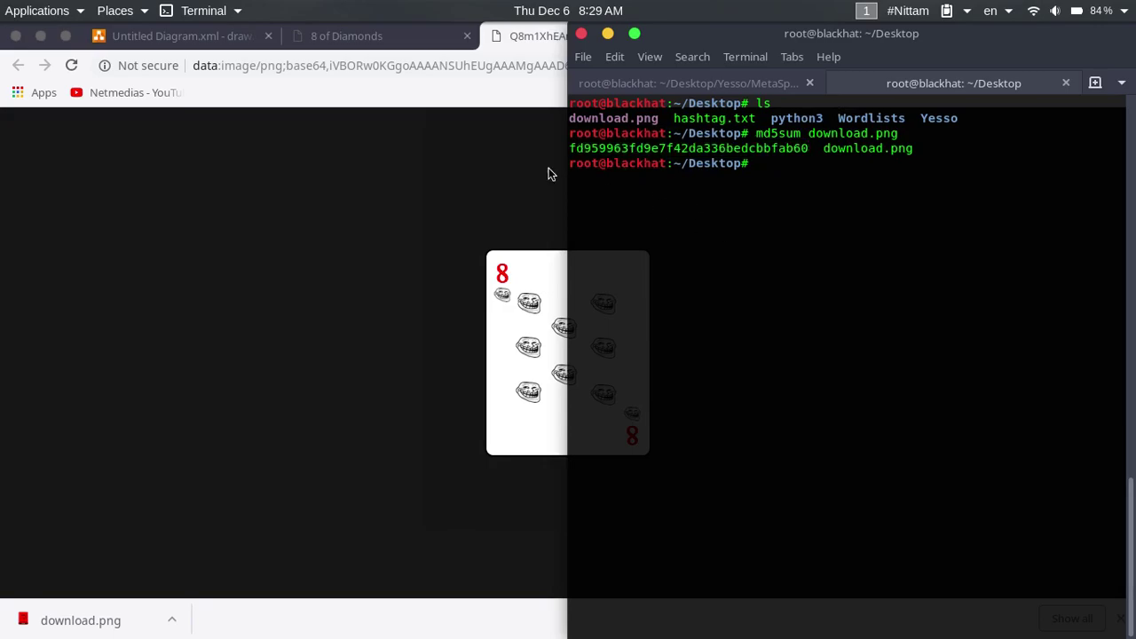
left_click(537, 147)
Step: Dismiss the download bar and open the DevTools Console on the 8 of Diamonds page
left_click(377, 35)
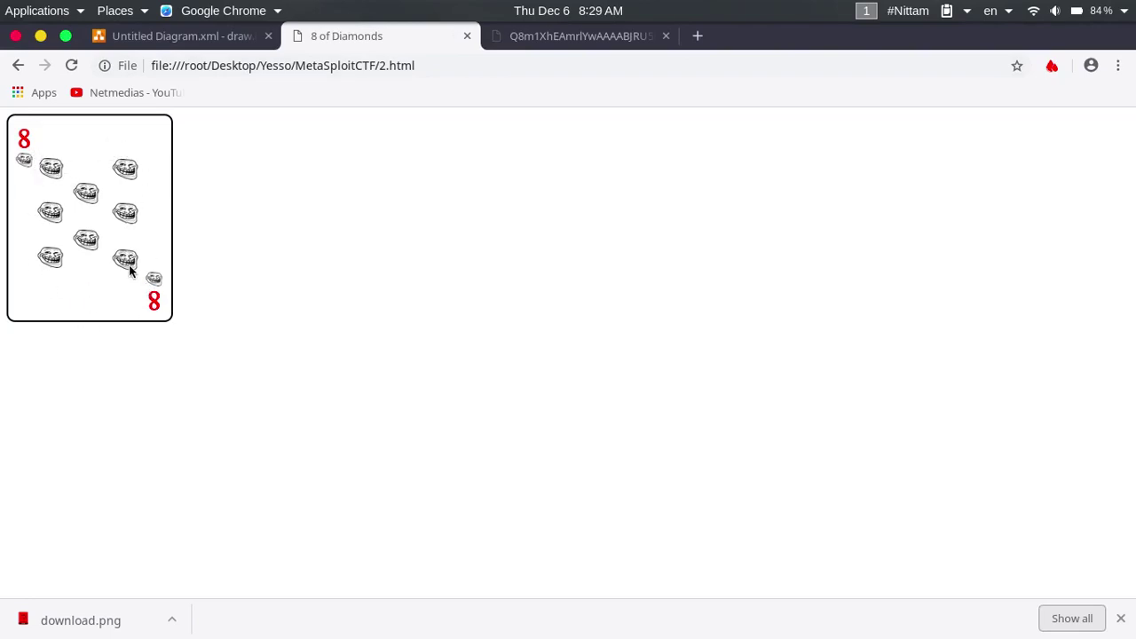
left_click(1120, 618)
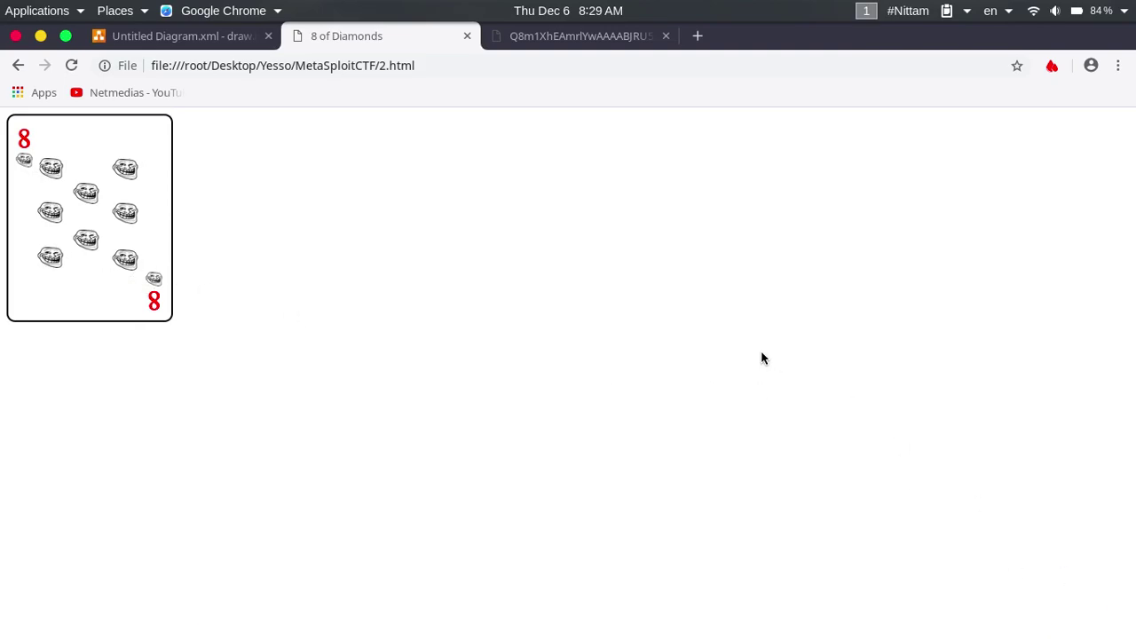
key("ctrl+shift+i")
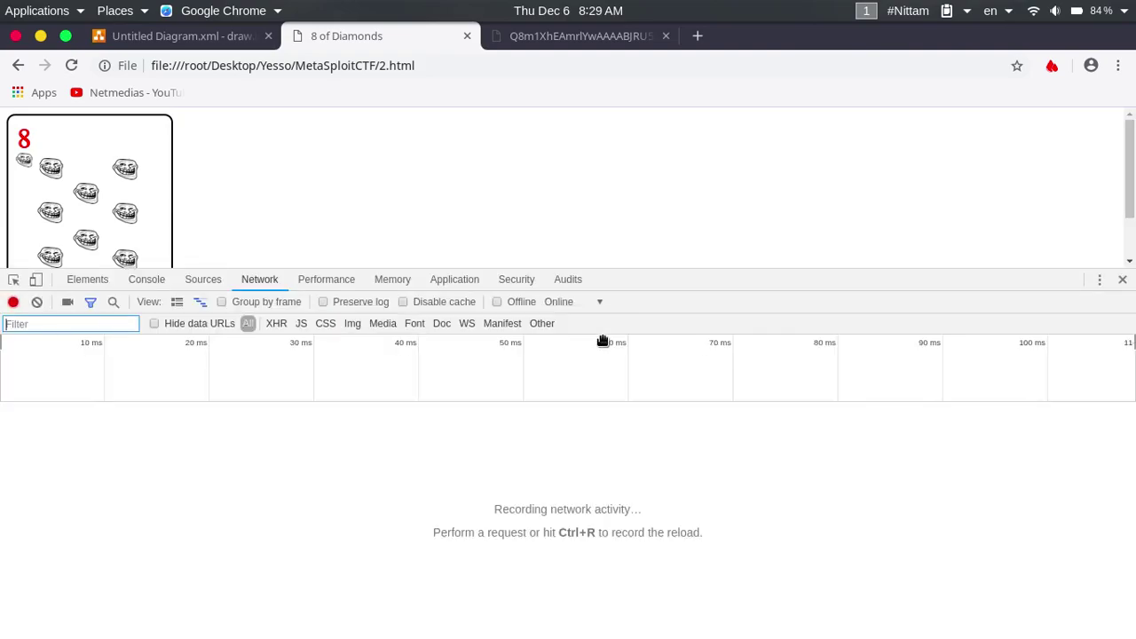
left_click(146, 279)
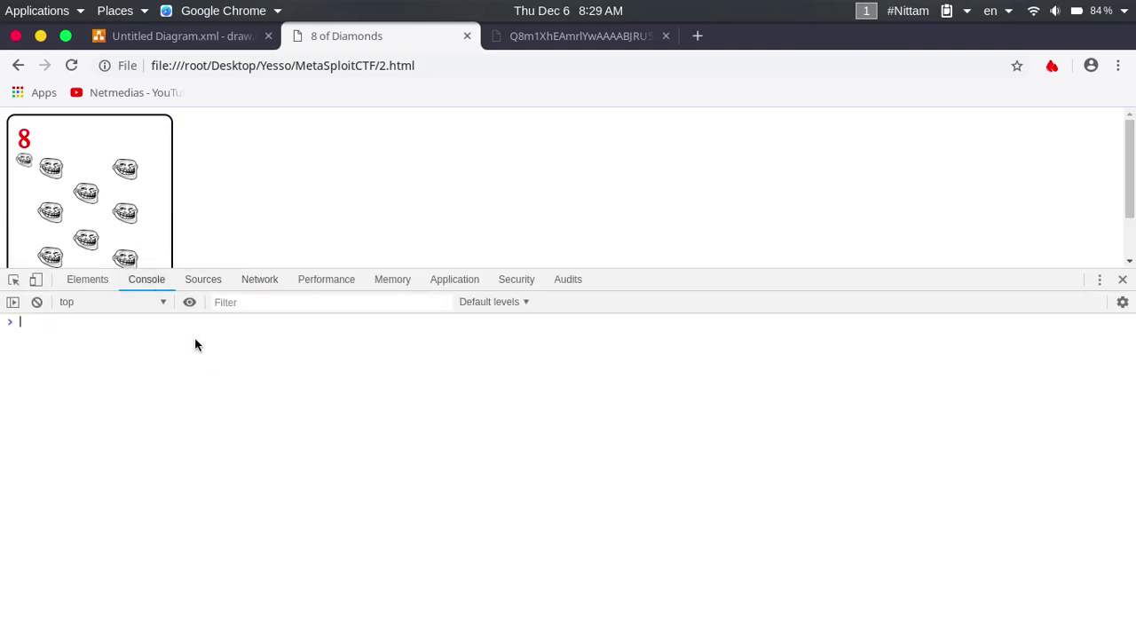
left_click(352, 65)
key("super")
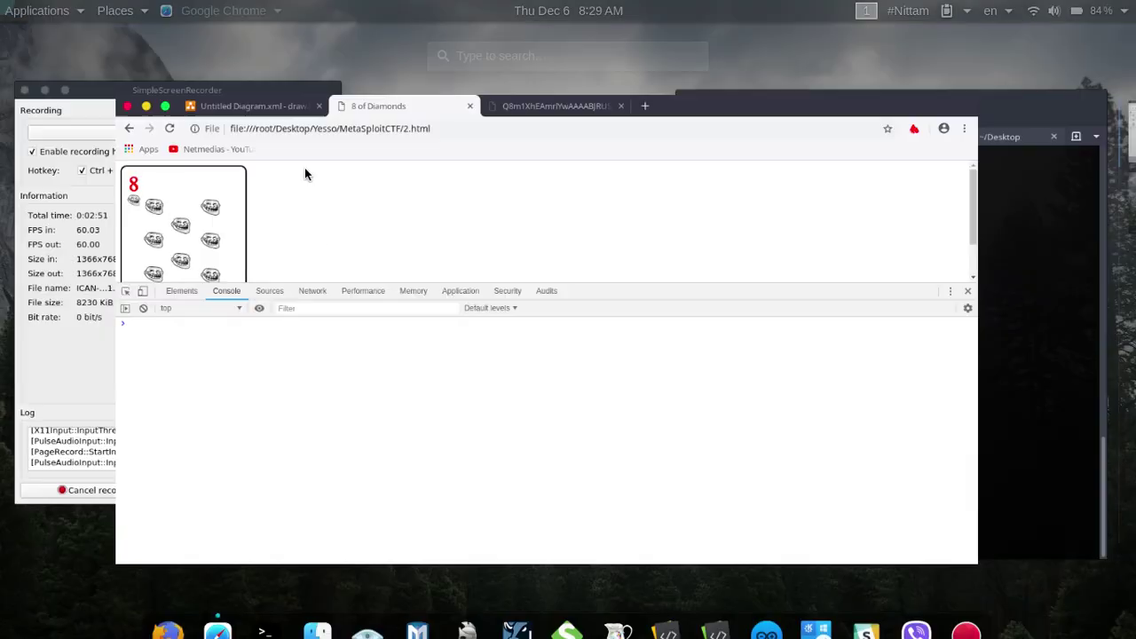
Step: In the MetaSploitCTF terminal tab, clear the screen and run subl 2.html
left_click(893, 376)
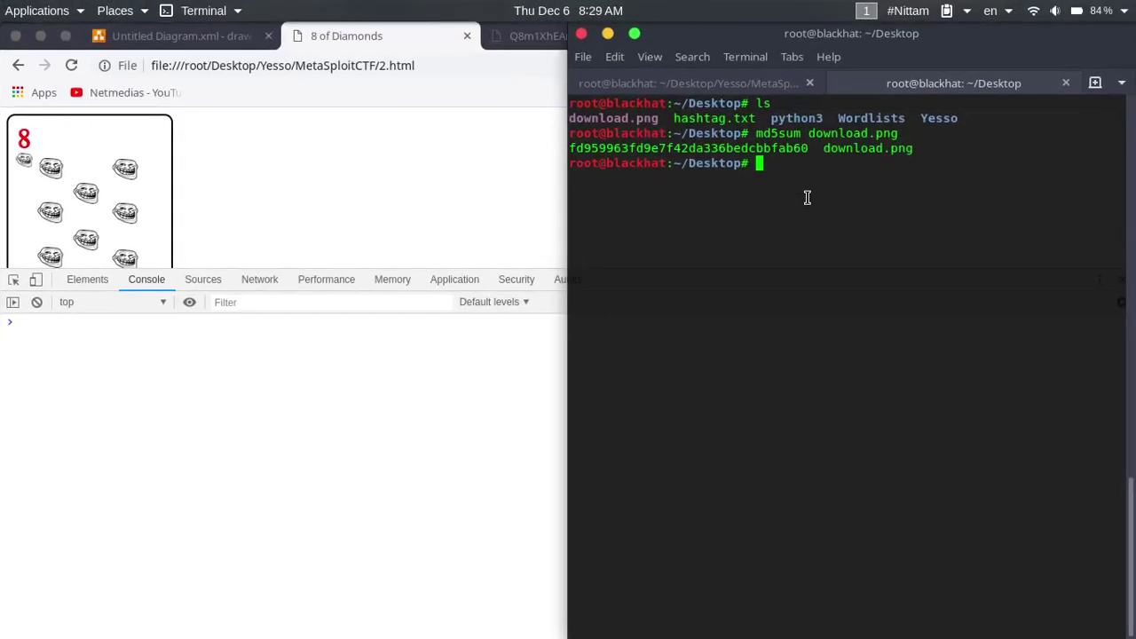
left_click(727, 84)
key("ctrl+l")
type("subl d")
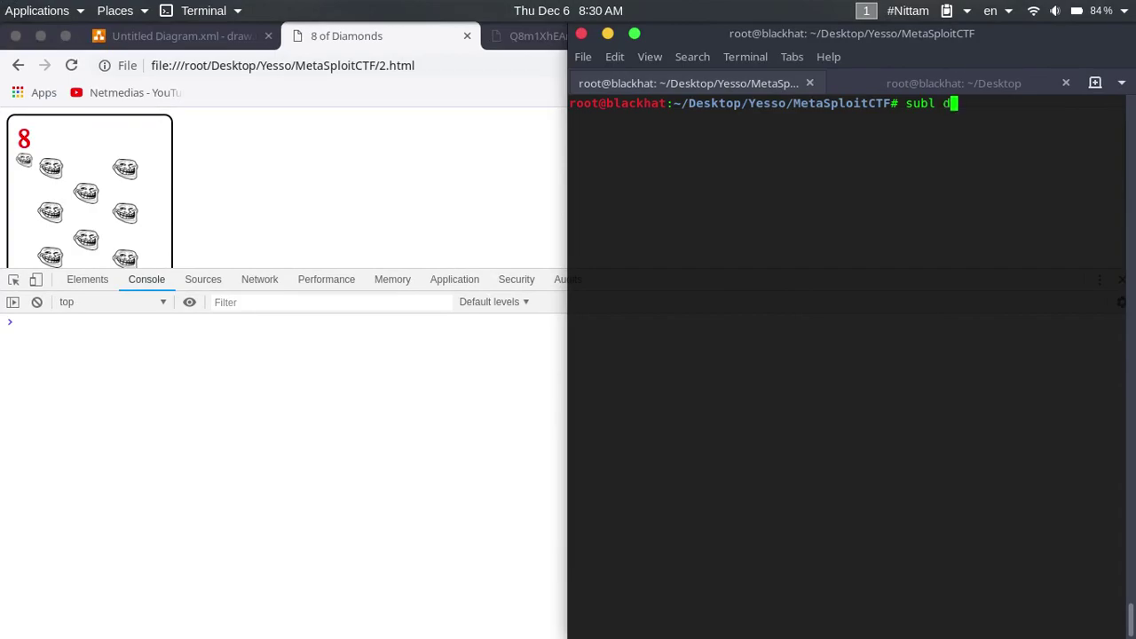
type("own")
key("BackSpace")
key("BackSpace")
key("BackSpace")
key("BackSpace")
key("BackSpace")
key("BackSpace")
key("BackSpace")
type("subl ")
type("2.html")
key("Return")
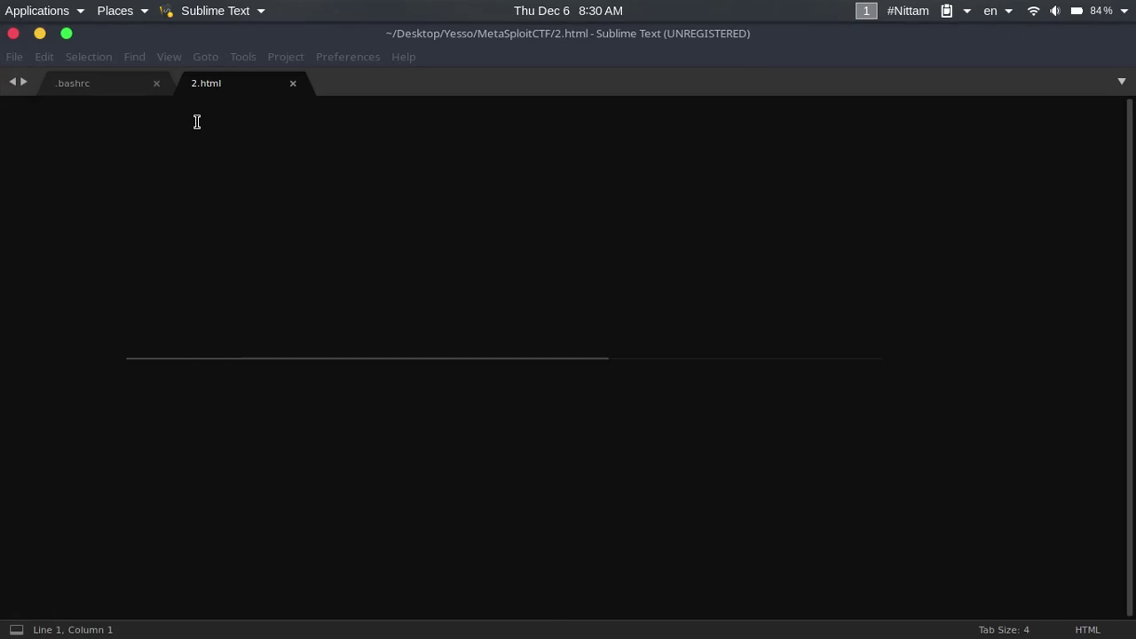
Step: Close .bashrc and skim 2.html through the minimap, ending back at the top
left_click(156, 83)
scroll(411, 336, "down", 15)
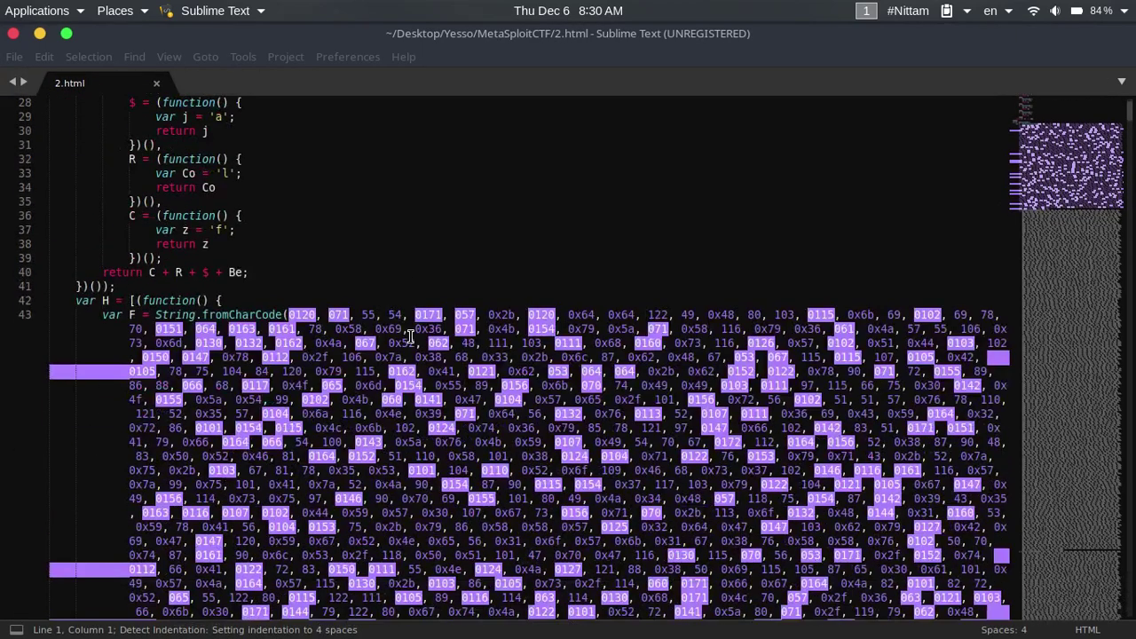
scroll(411, 335, "down", 10)
left_click_drag(1049, 240, 1043, 612)
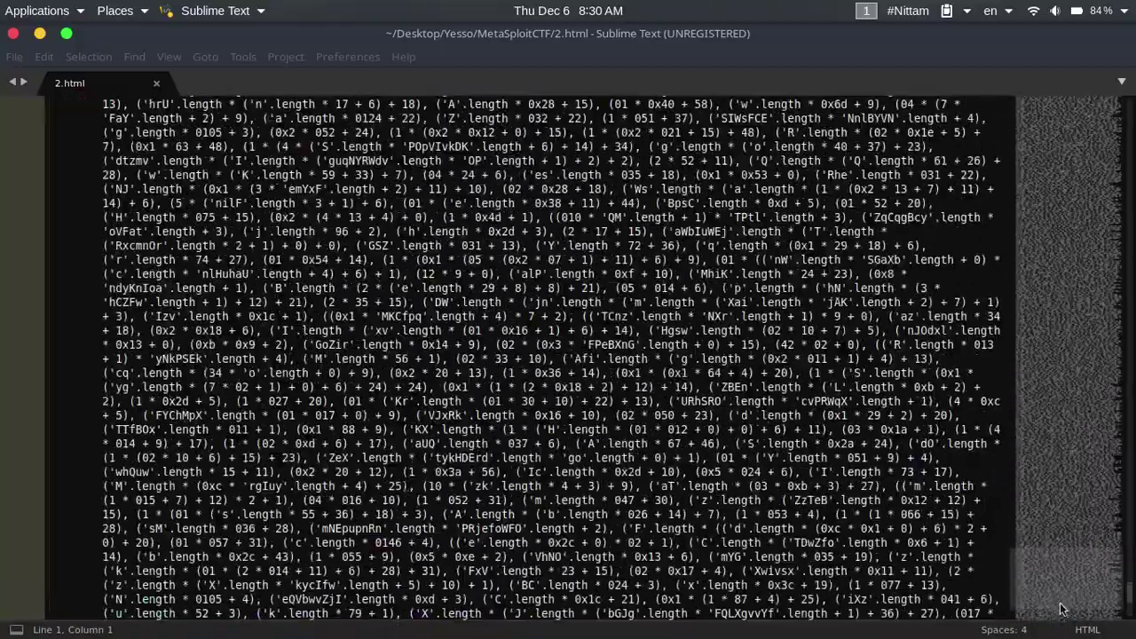
scroll(763, 479, "up", 3)
scroll(728, 505, "up", 5)
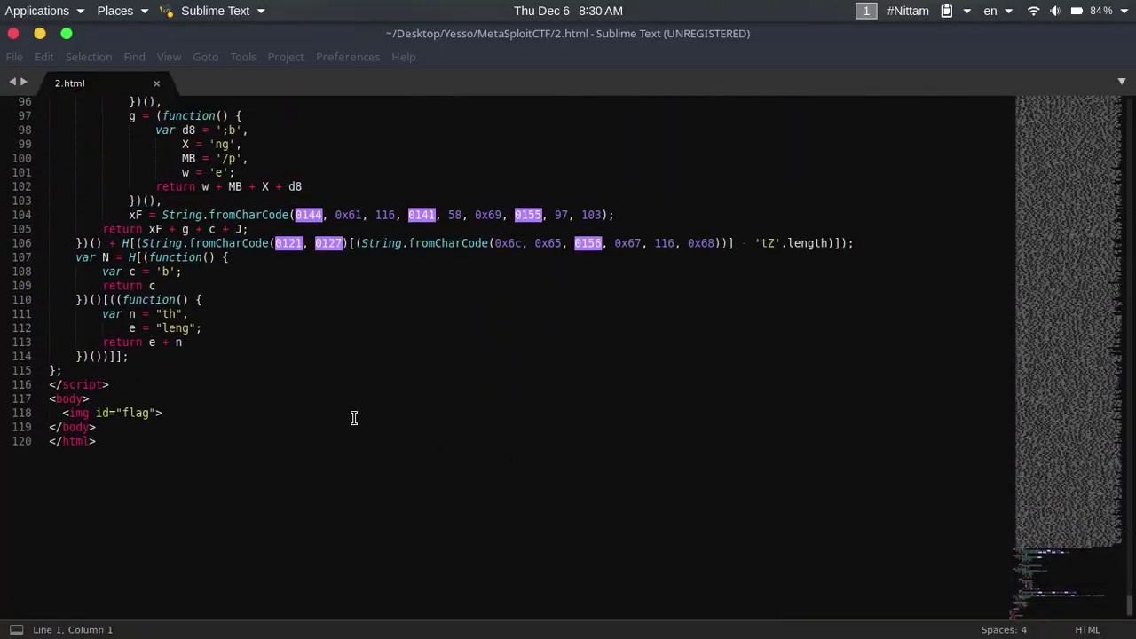
scroll(347, 416, "up", 10)
scroll(347, 416, "up", 5)
scroll(235, 390, "up", 5)
scroll(236, 390, "up", 5)
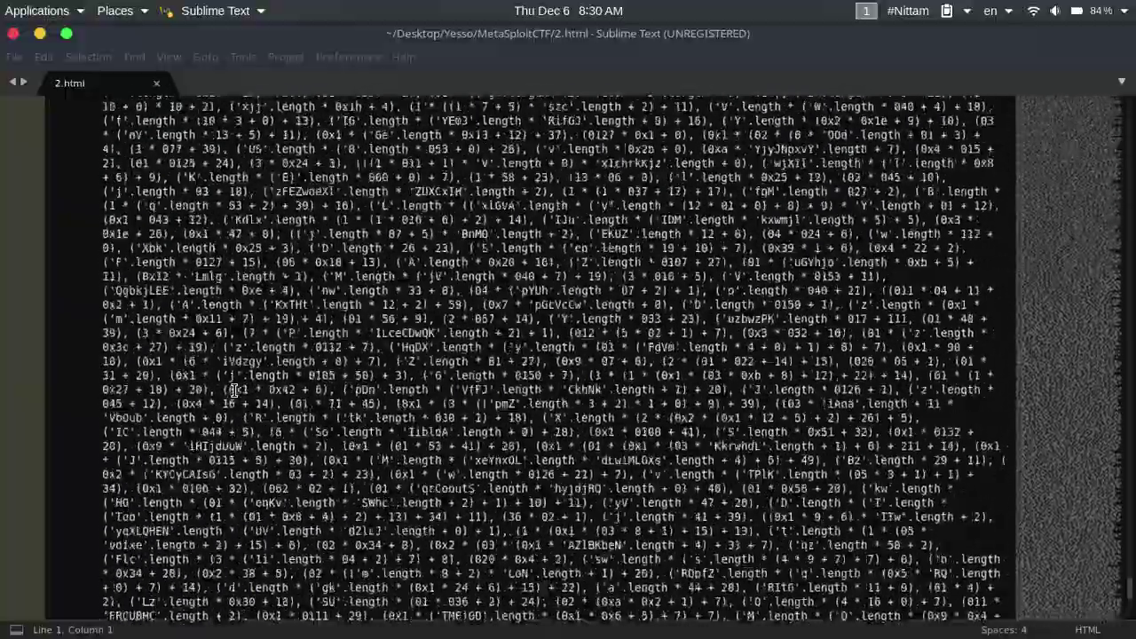
scroll(235, 391, "up", 5)
scroll(235, 390, "up", 5)
scroll(689, 355, "up", 5)
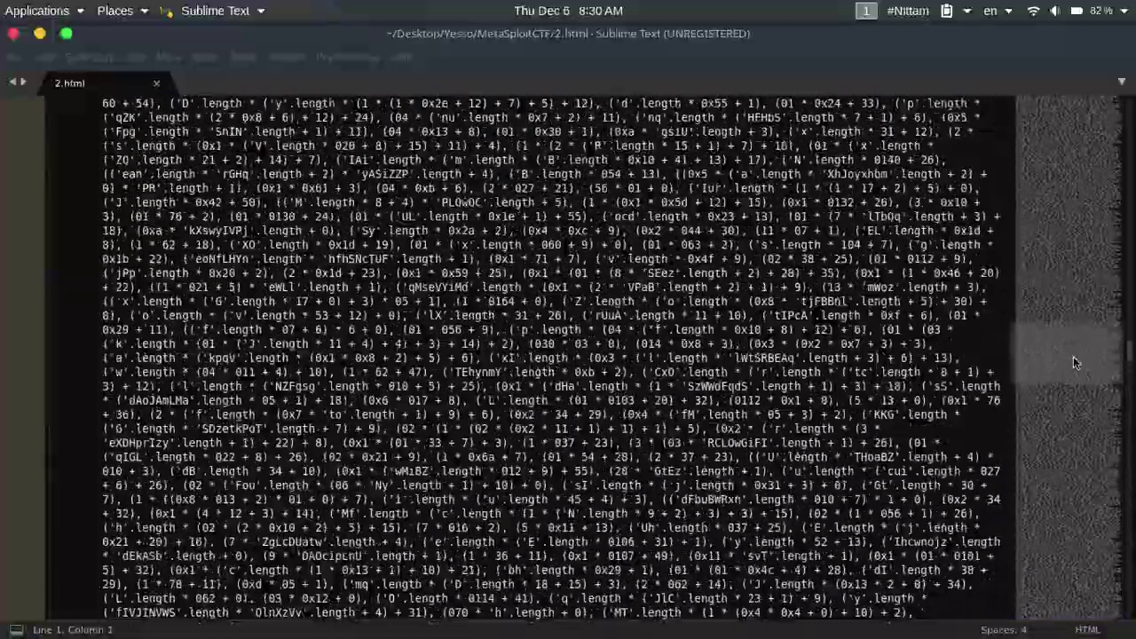
left_click_drag(1073, 356, 1083, 129)
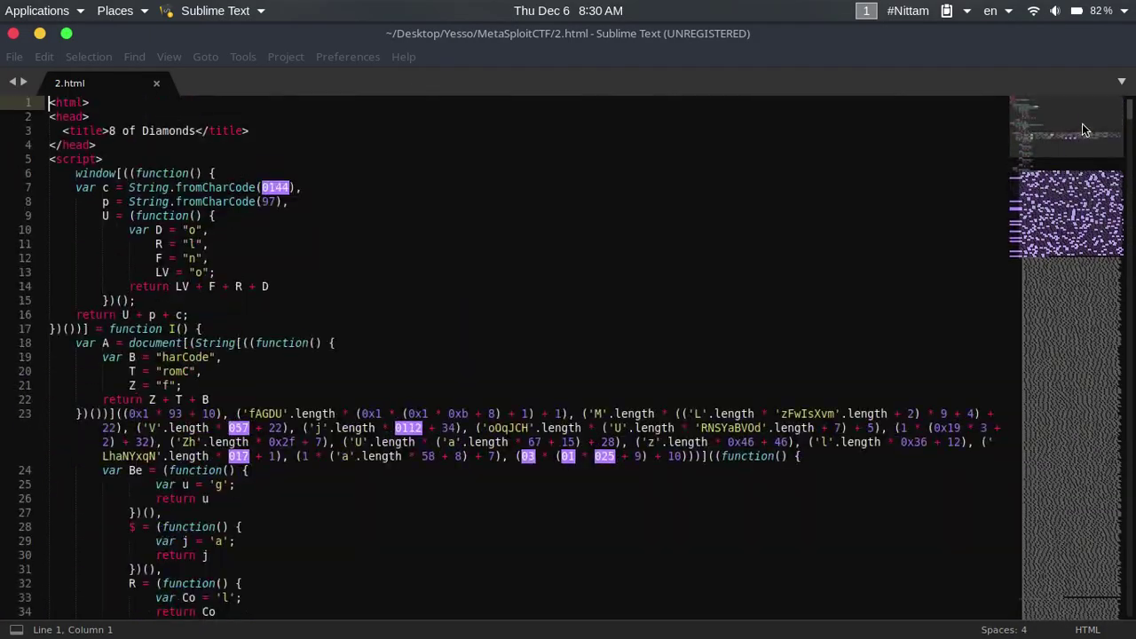
scroll(610, 426, "down", 1)
scroll(533, 470, "down", 1)
scroll(480, 504, "down", 4)
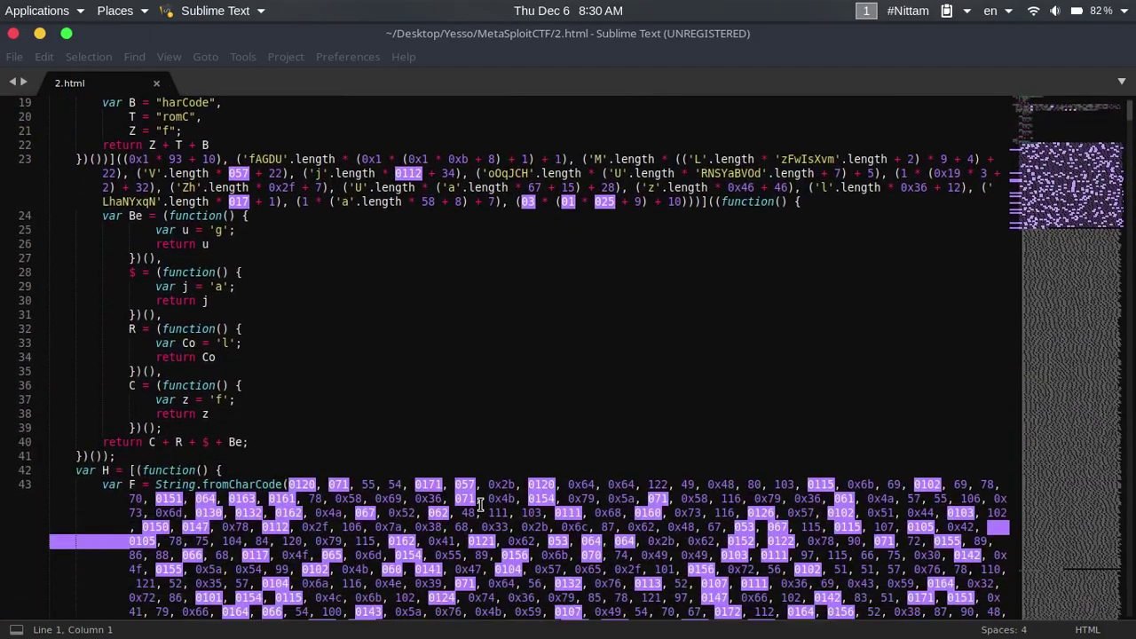
scroll(324, 491, "down", 2)
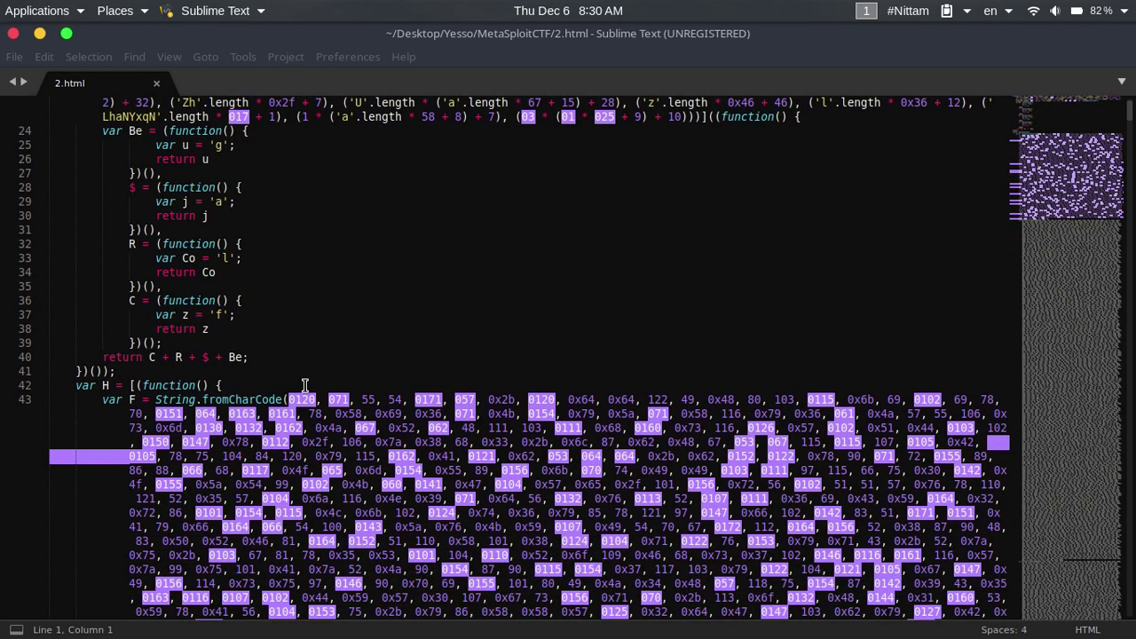
Step: Inspect the f, l and a strings and the g function in 2.html
left_click(220, 315)
double_click(221, 316)
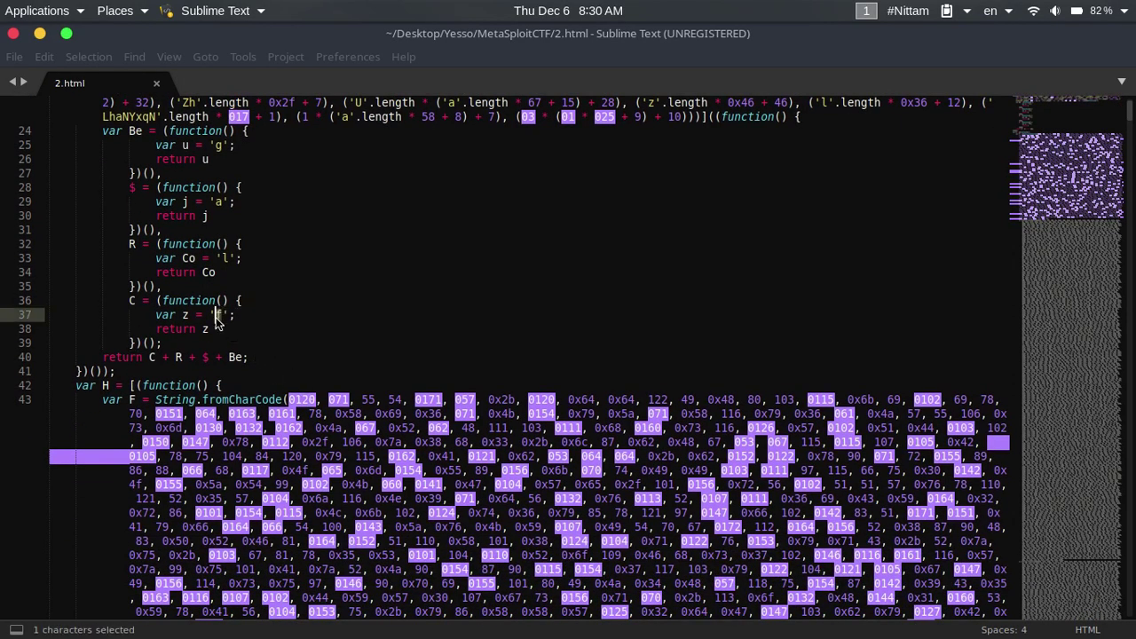
left_click(222, 259)
double_click(223, 258)
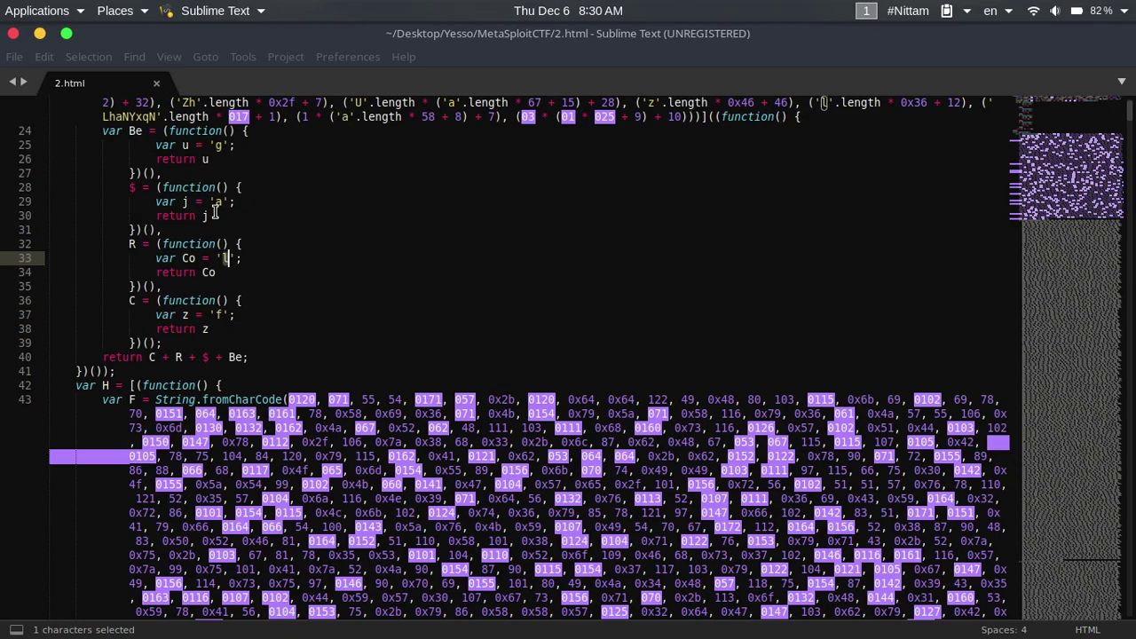
left_click(214, 203)
left_click_drag(216, 146, 213, 171)
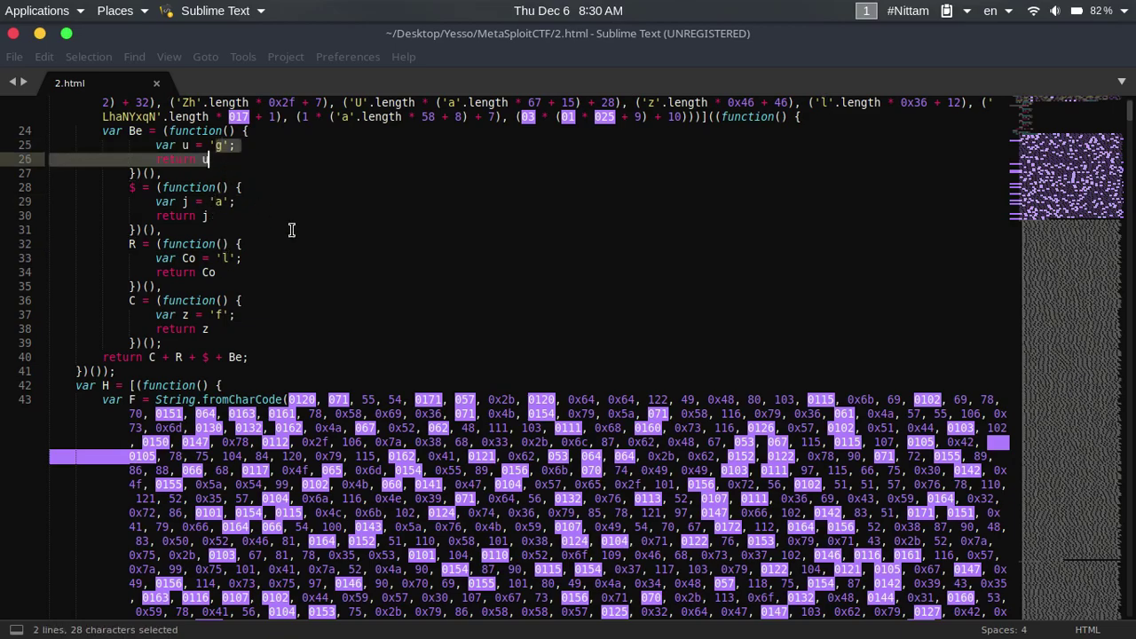
left_click(329, 257)
Step: Add line 40 console.log(C + R + $ + Be); after line 39 and save 2.html
left_click(199, 343)
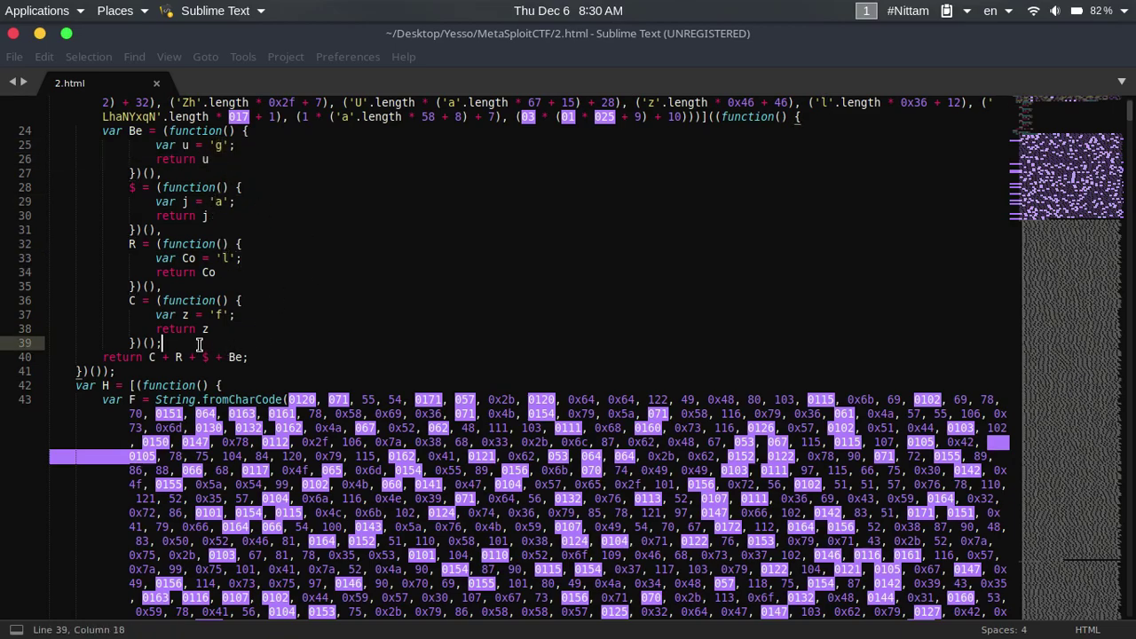
key("Return")
type("con")
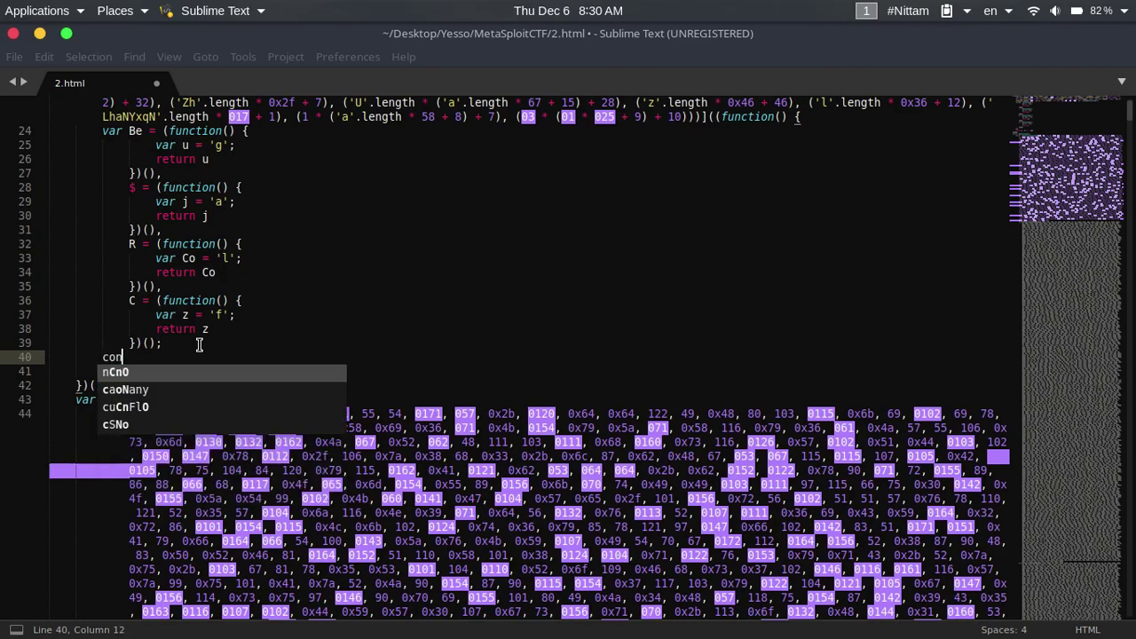
type("sol")
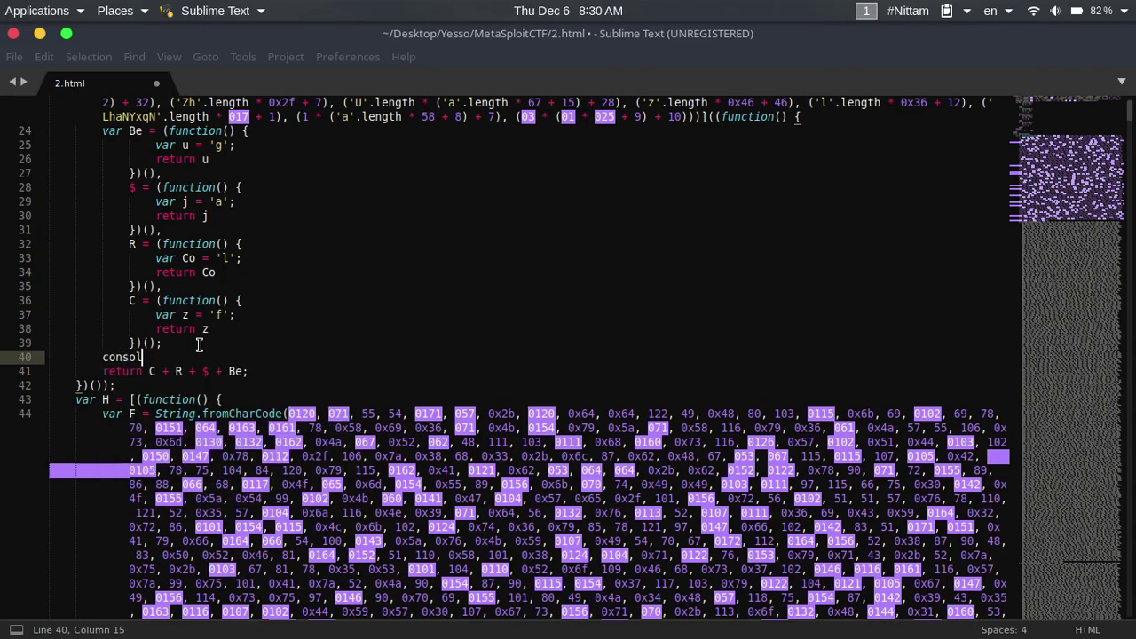
type("de.l")
type("og(")
left_click_drag(149, 371, 241, 370)
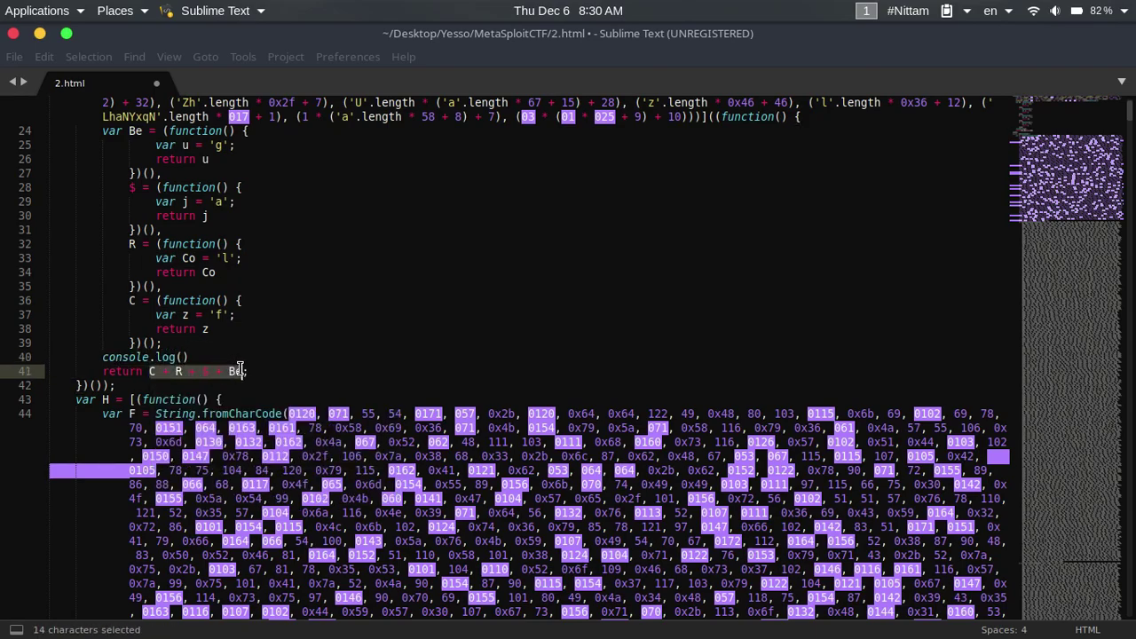
key("ctrl+x")
key("ctrl+z")
key("ctrl+c")
left_click(181, 356)
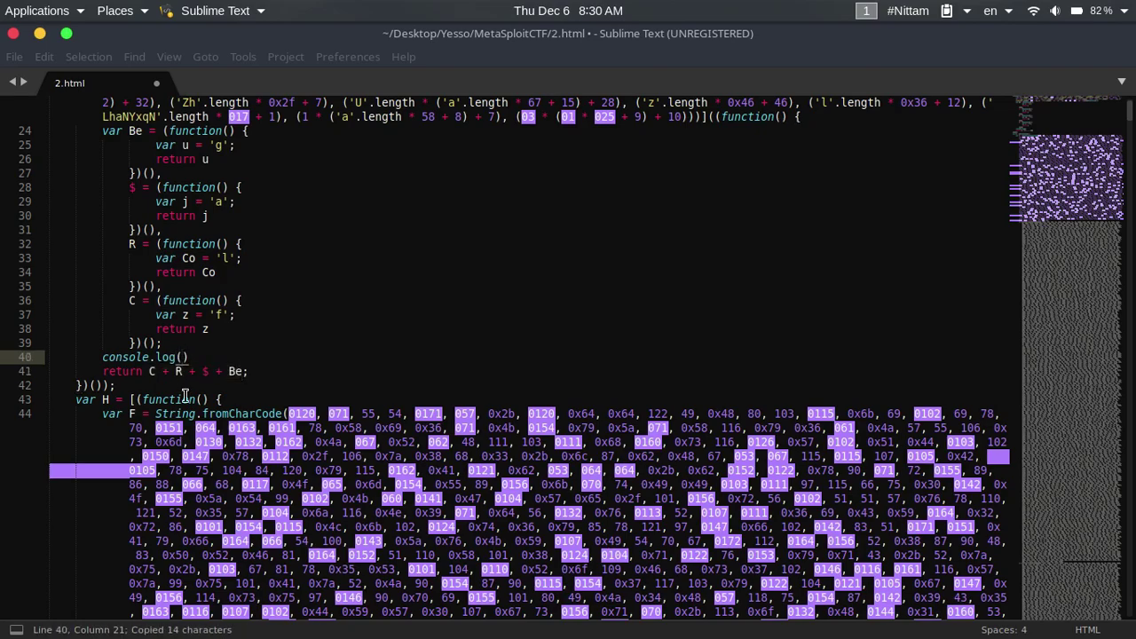
key("ctrl+v")
left_click(297, 357)
type(";")
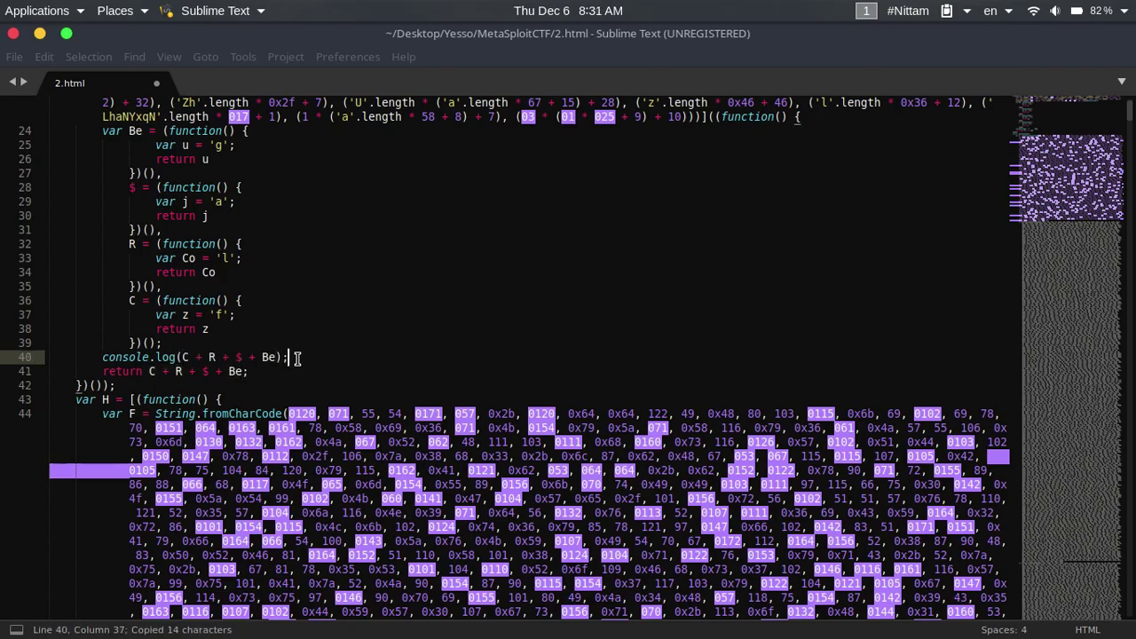
key("ctrl+s")
Step: Reload the 8 of Diamonds page to log flag, then browse the Performance, Memory and Network panels
left_click(279, 283)
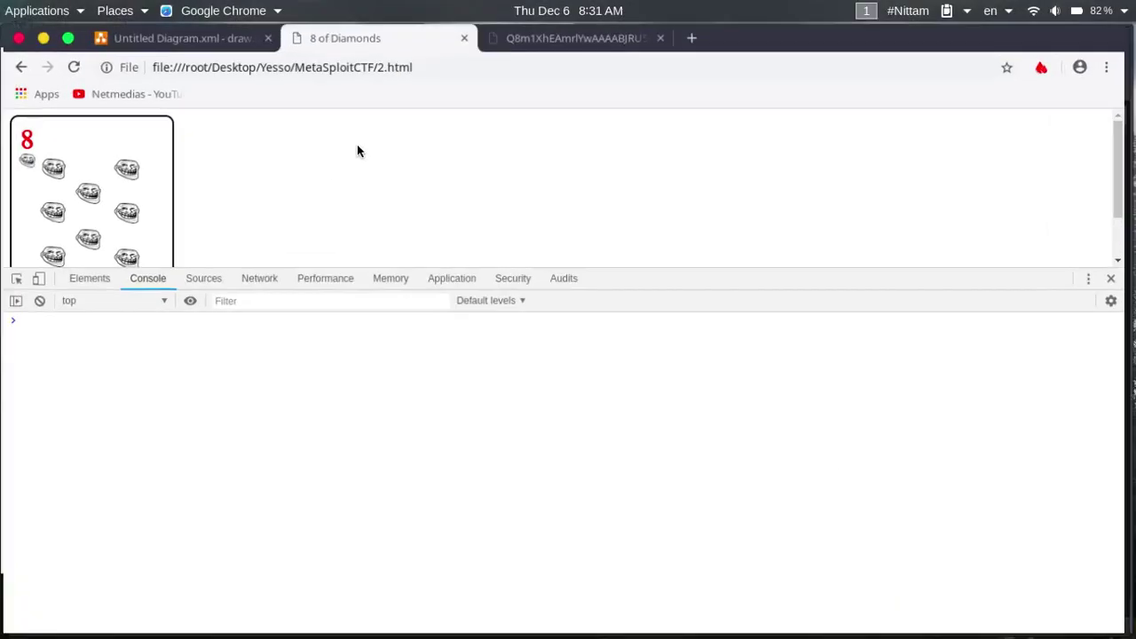
left_click(347, 67)
key("Return")
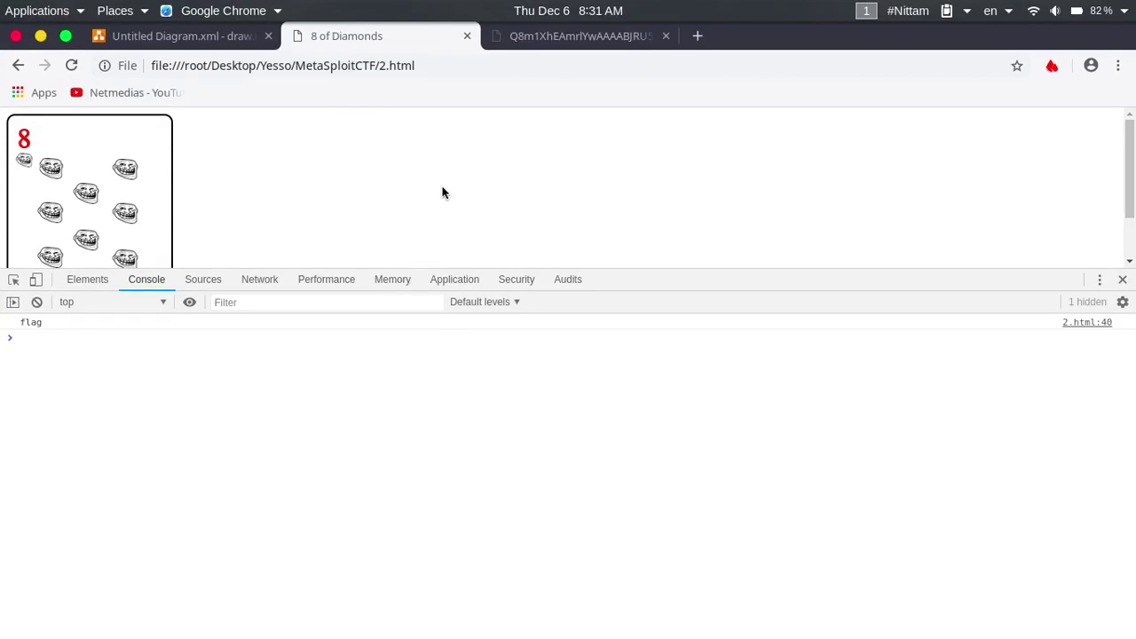
left_click(340, 282)
left_click(376, 281)
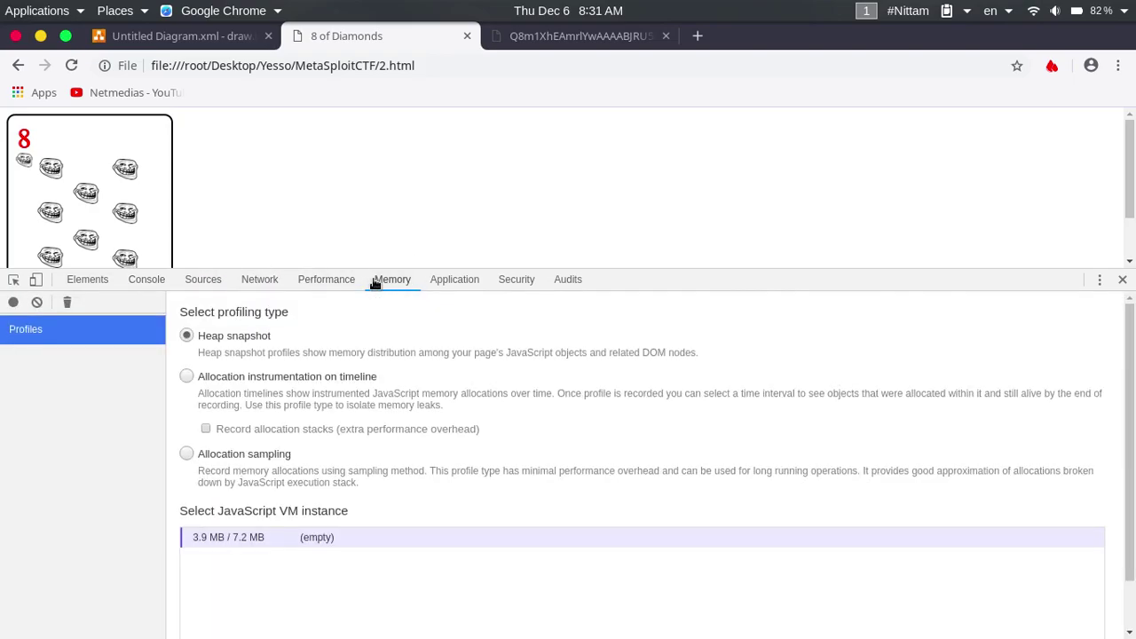
left_click(260, 279)
Step: Open Sources, widen the 2.html code view, and reload until the debugger pauses at line 6
left_click(200, 281)
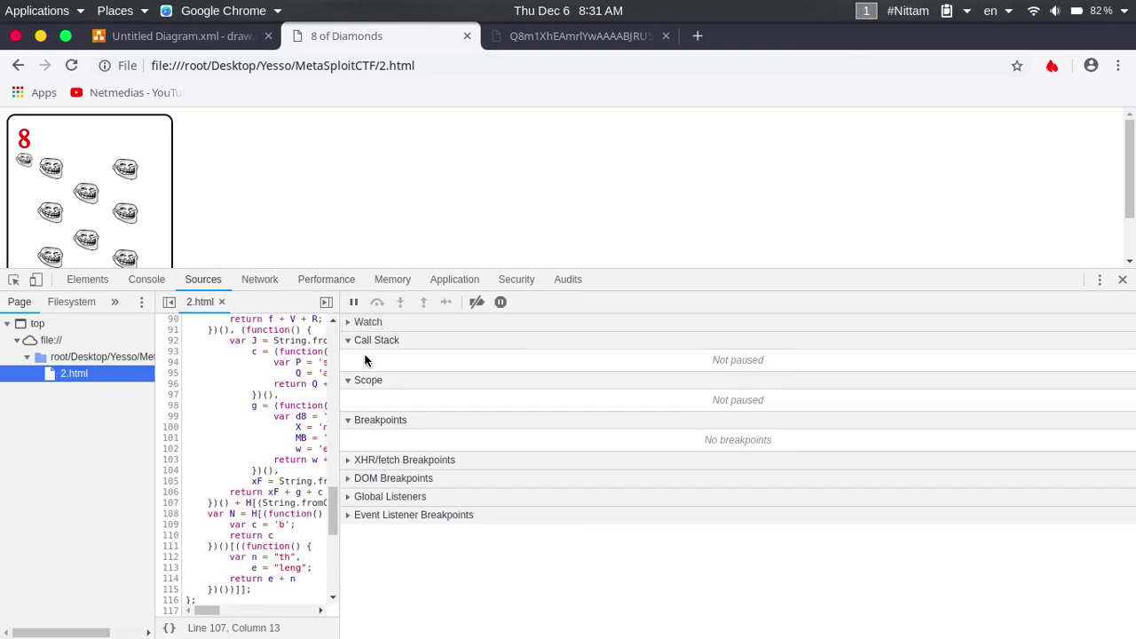
left_click_drag(338, 355, 649, 352)
scroll(438, 400, "up", 3)
scroll(438, 403, "up", 15)
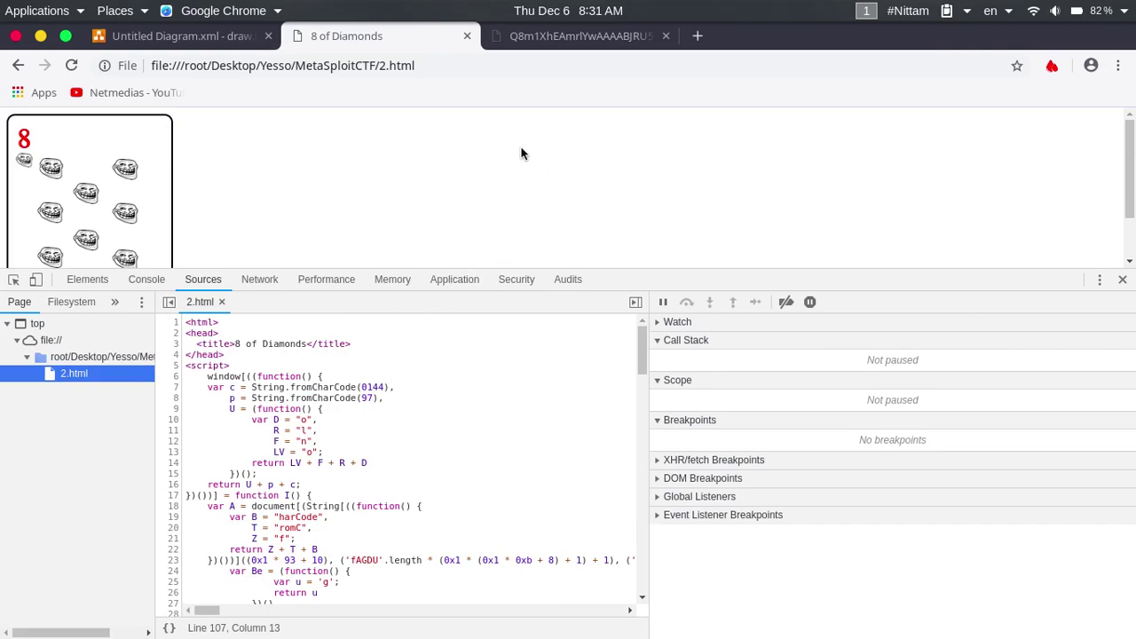
left_click(441, 67)
key("Return")
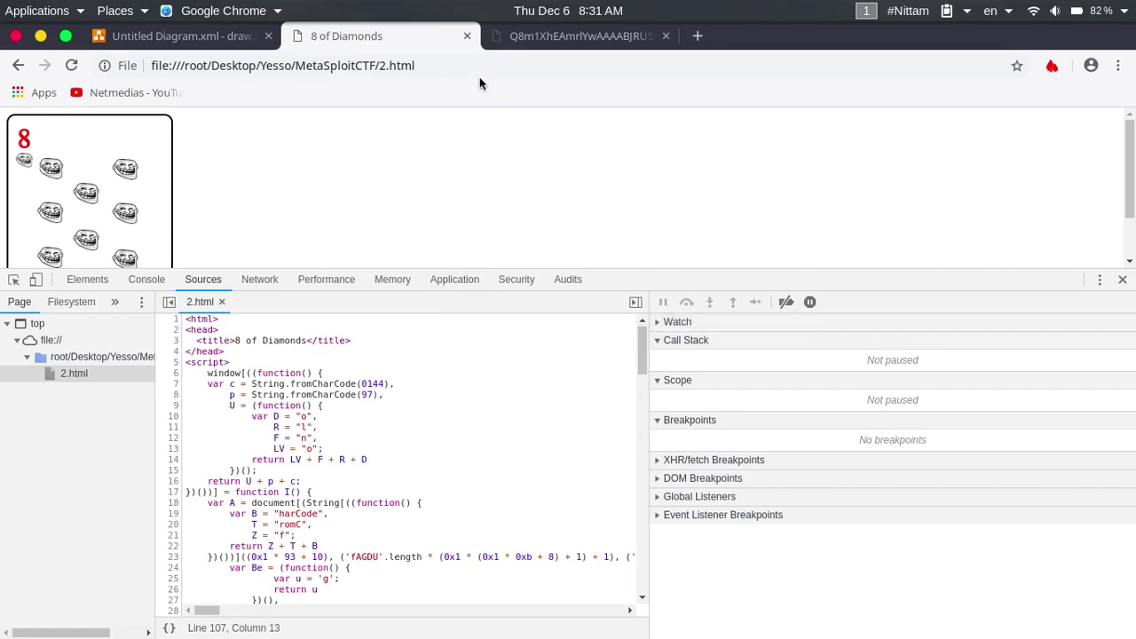
left_click(446, 65)
key("Return")
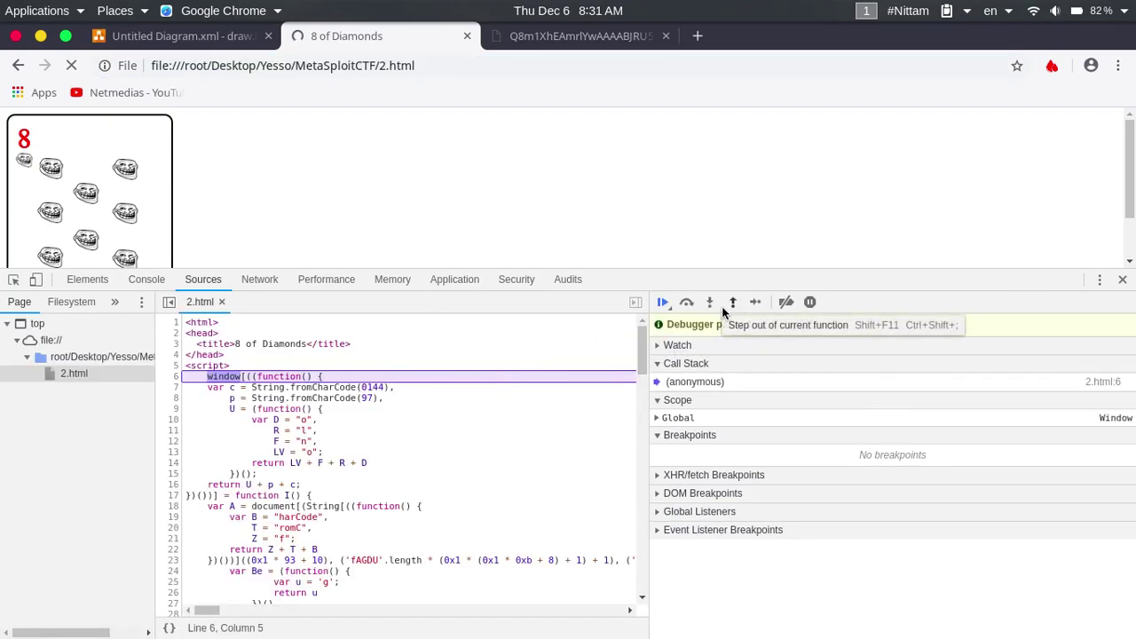
Step: Step into function I at line 18 until it returns fromCharCode and resumes at line 23
left_click(687, 303)
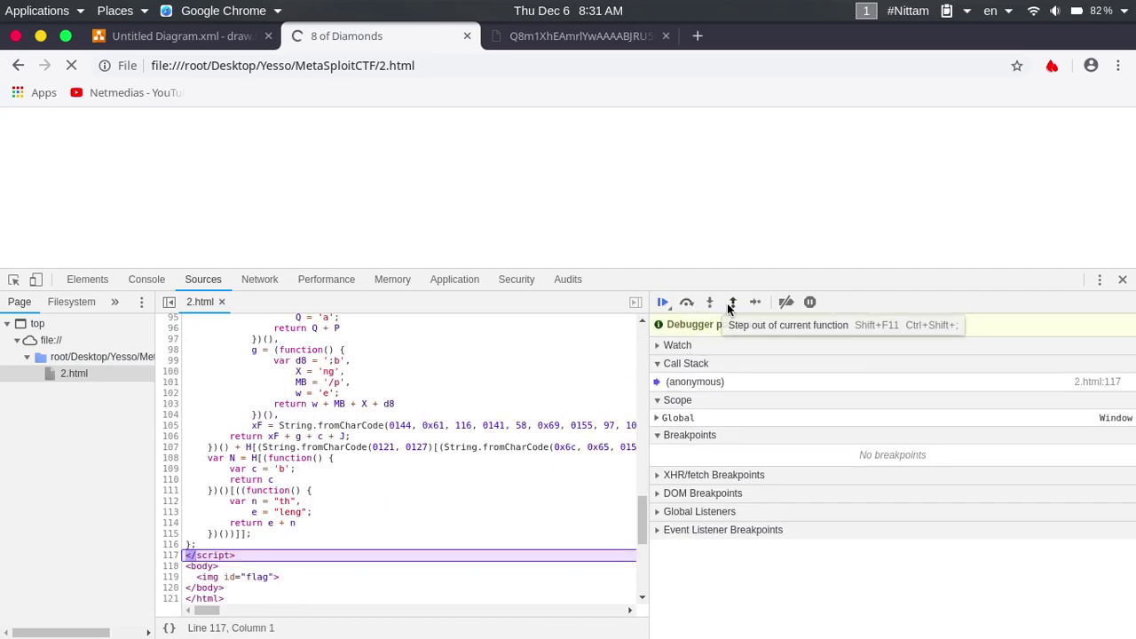
left_click(731, 304)
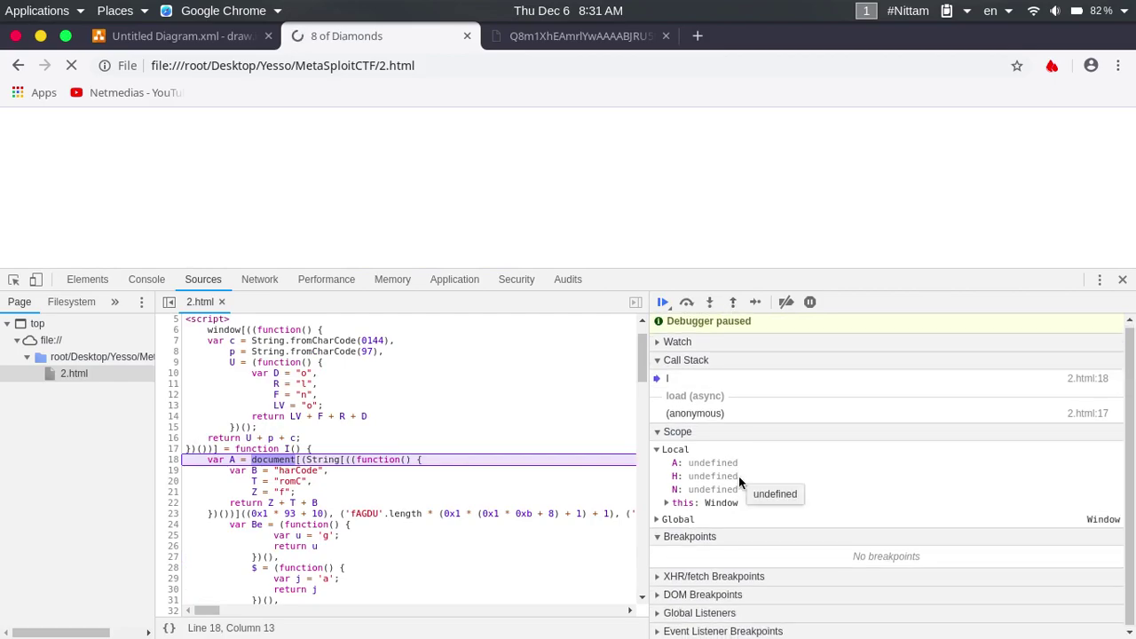
scroll(482, 500, "down", 4)
scroll(483, 499, "down", 6)
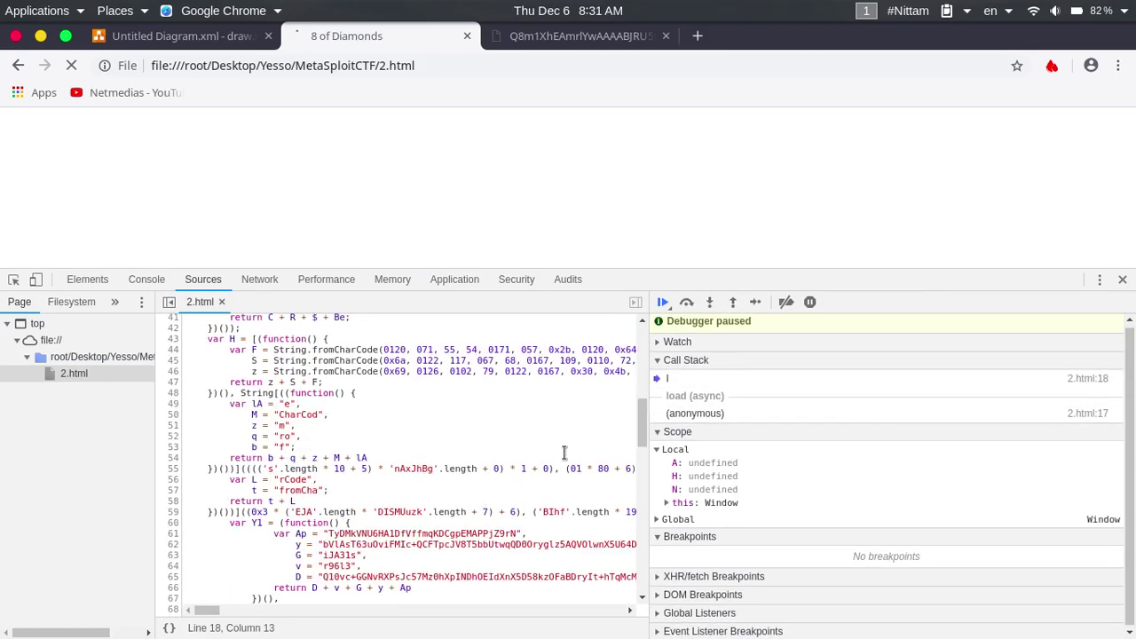
scroll(483, 500, "down", 20)
scroll(519, 504, "down", 5)
scroll(551, 480, "up", 20)
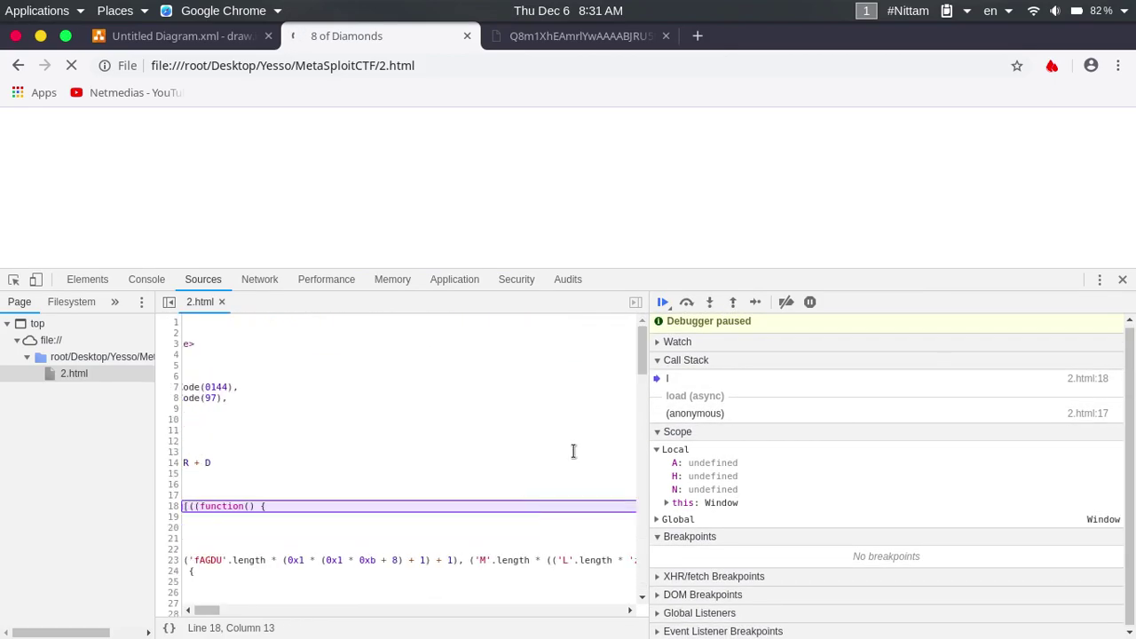
left_click(710, 302)
left_click(710, 302)
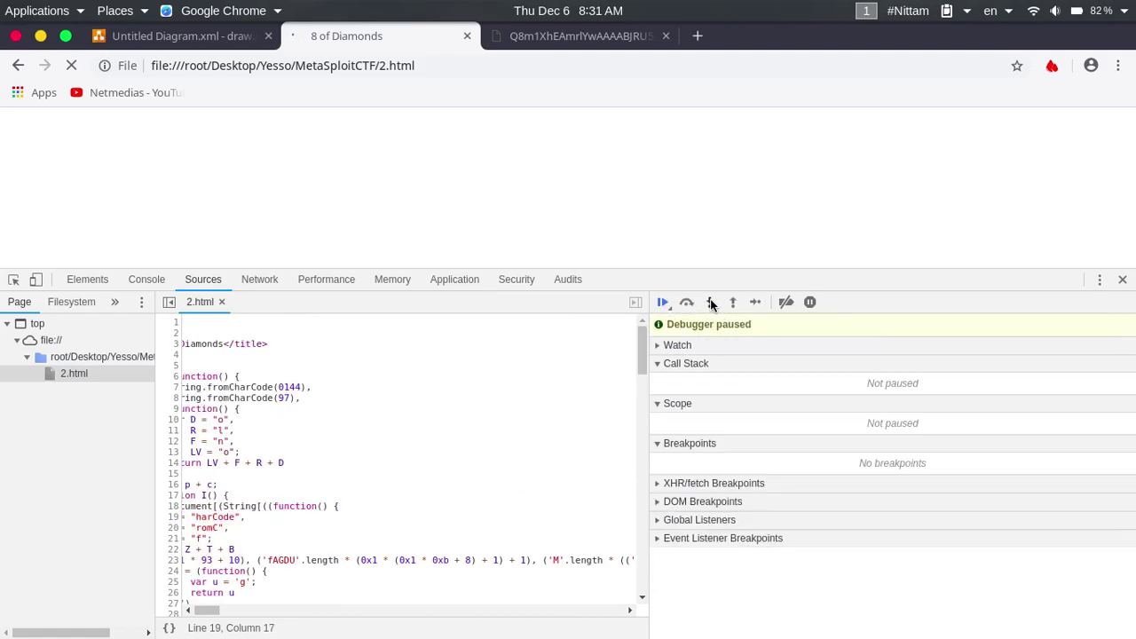
left_click(710, 303)
left_click(710, 302)
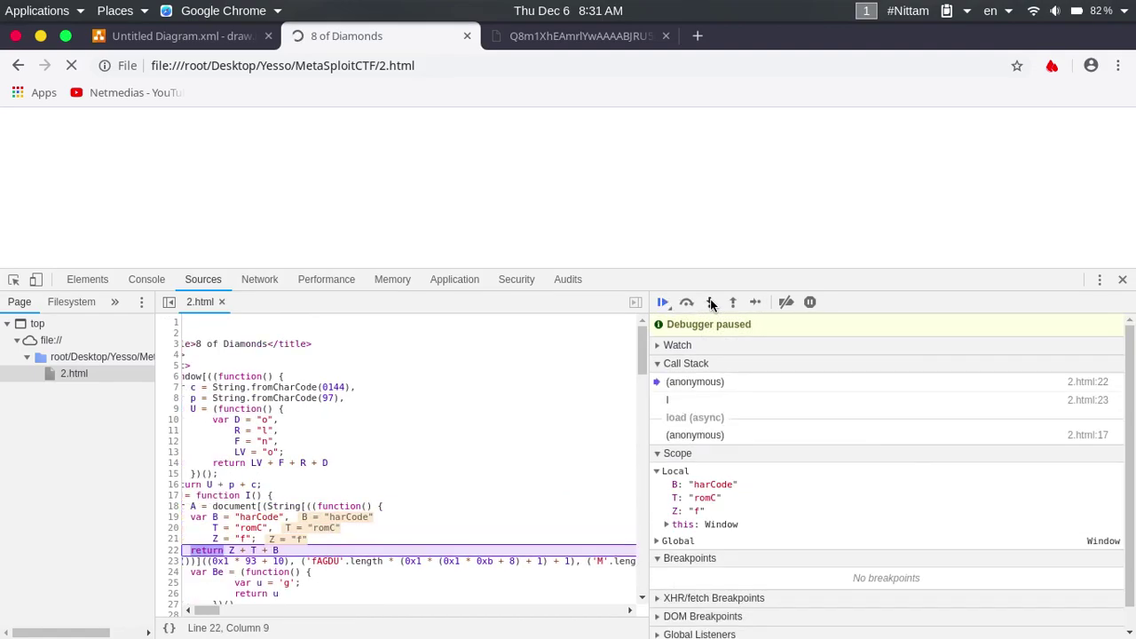
left_click(710, 302)
left_click(710, 303)
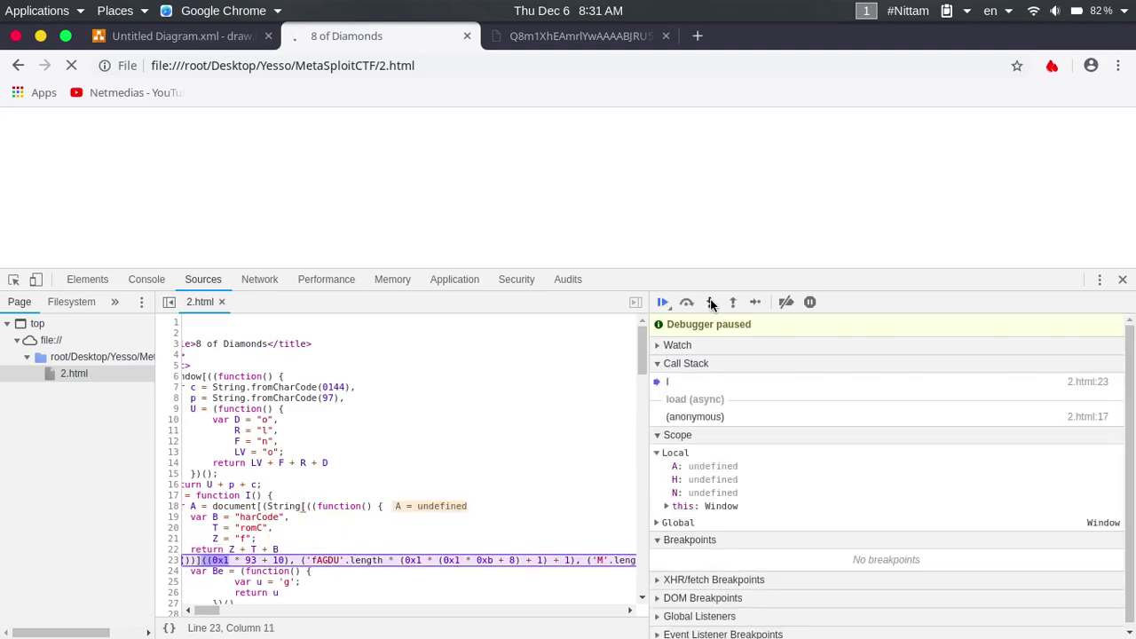
Step: Step through the helpers assigning g, a, l and f to reach the console.log at line 44
left_click(710, 302)
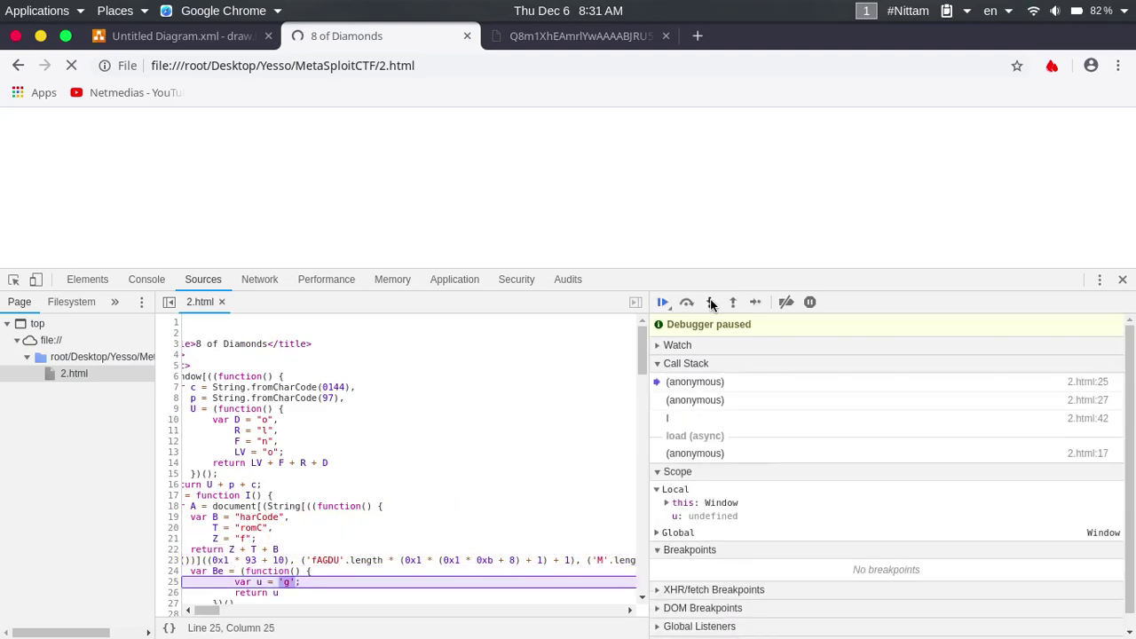
left_click(710, 303)
left_click(710, 303)
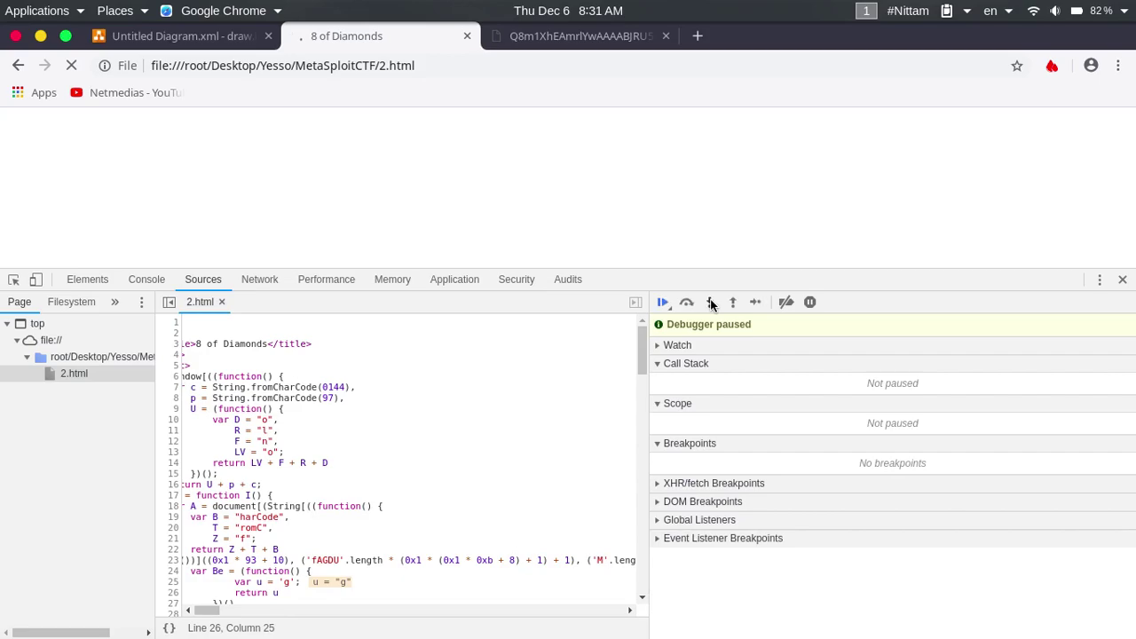
left_click(710, 303)
left_click(710, 303)
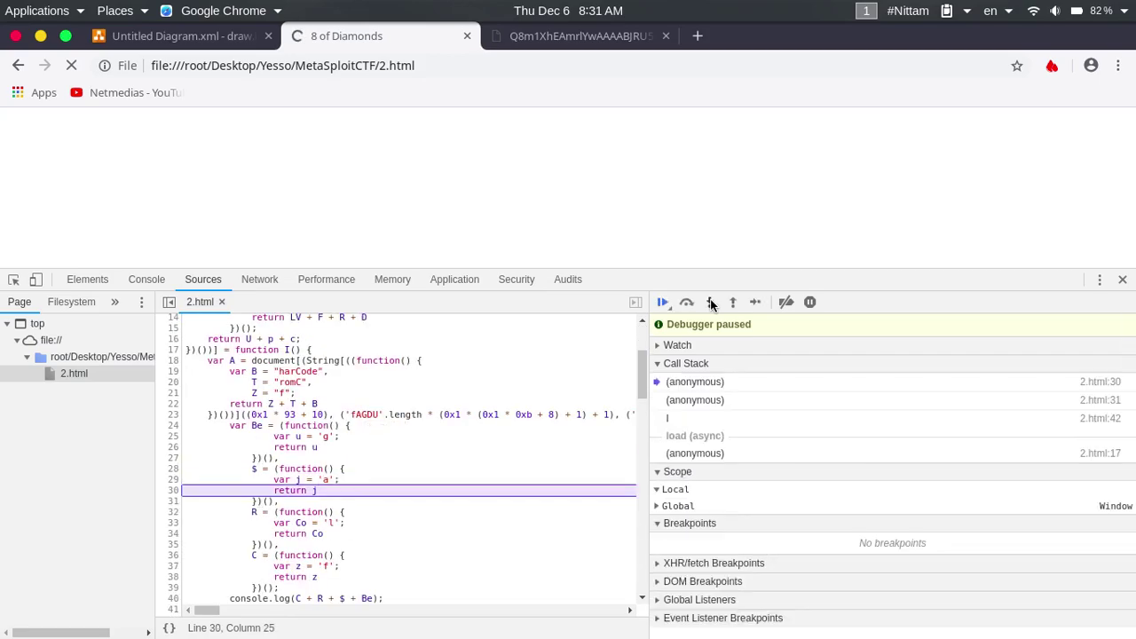
left_click(710, 303)
left_click(710, 303)
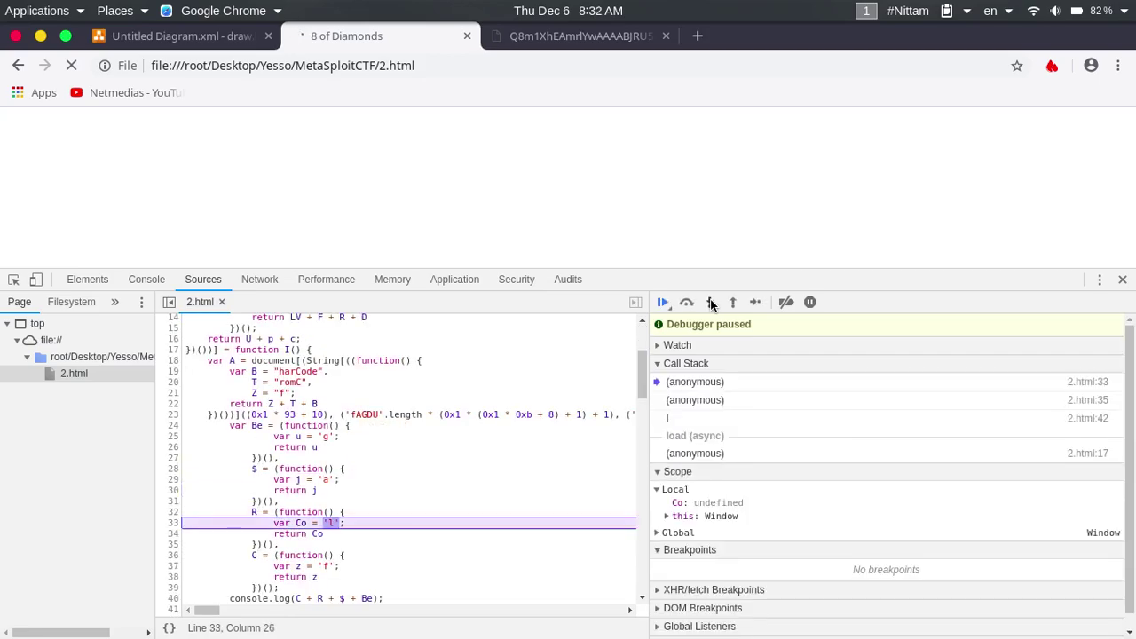
left_click(710, 302)
left_click(710, 303)
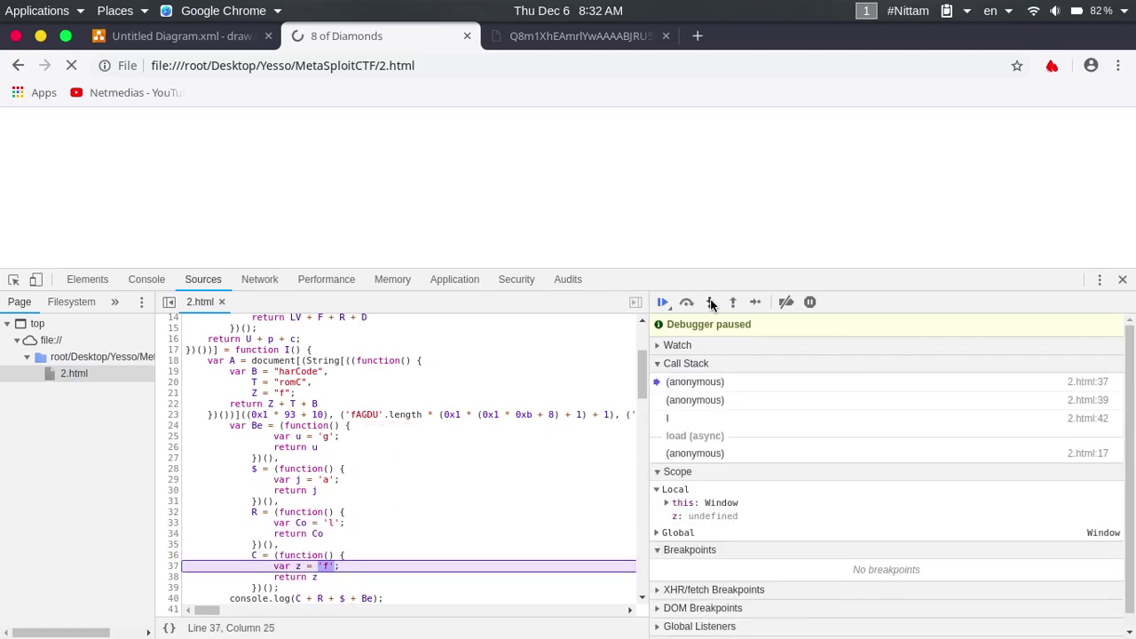
left_click(710, 303)
left_click(709, 303)
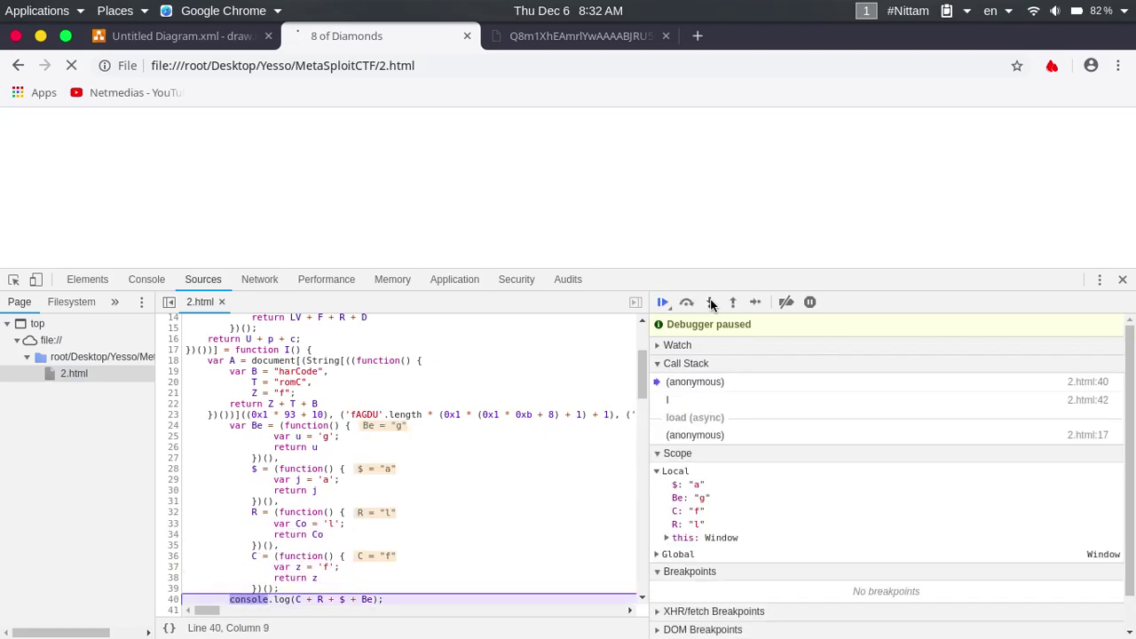
left_click(710, 303)
Step: Step through the function decoding the long image-data strings, then return to line 55
left_click(710, 303)
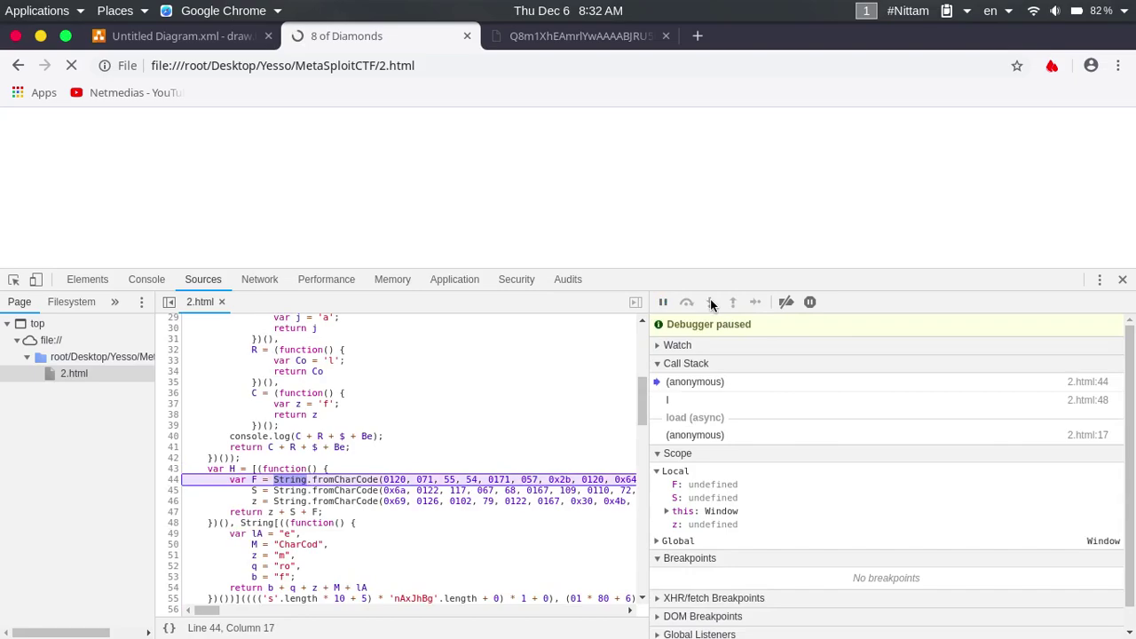
left_click(710, 302)
left_click(710, 303)
left_click(710, 302)
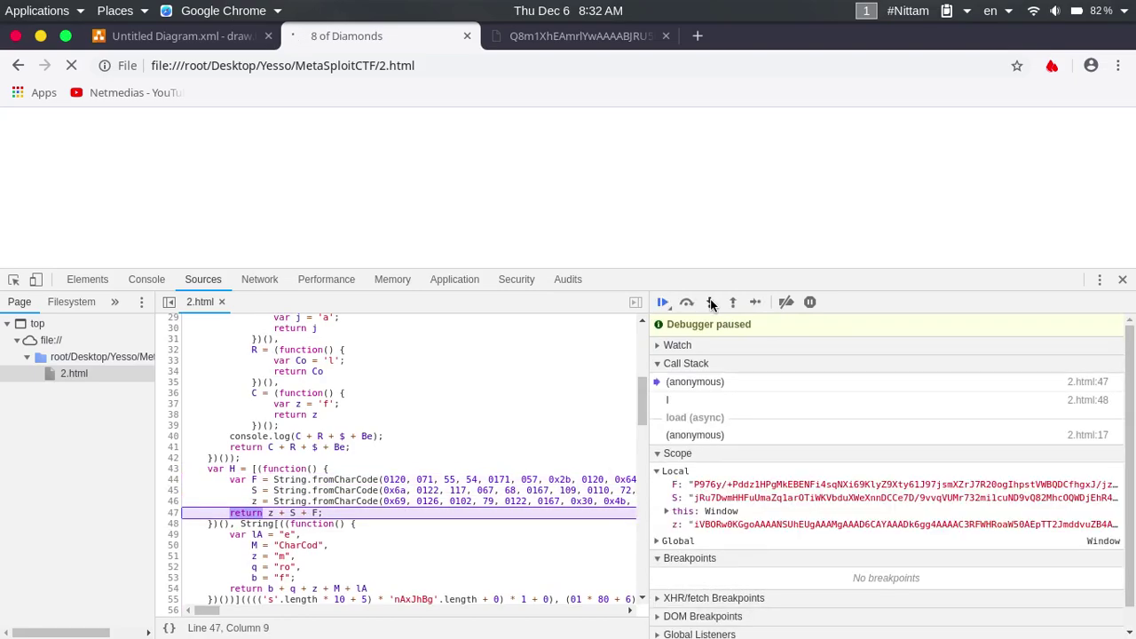
left_click(710, 302)
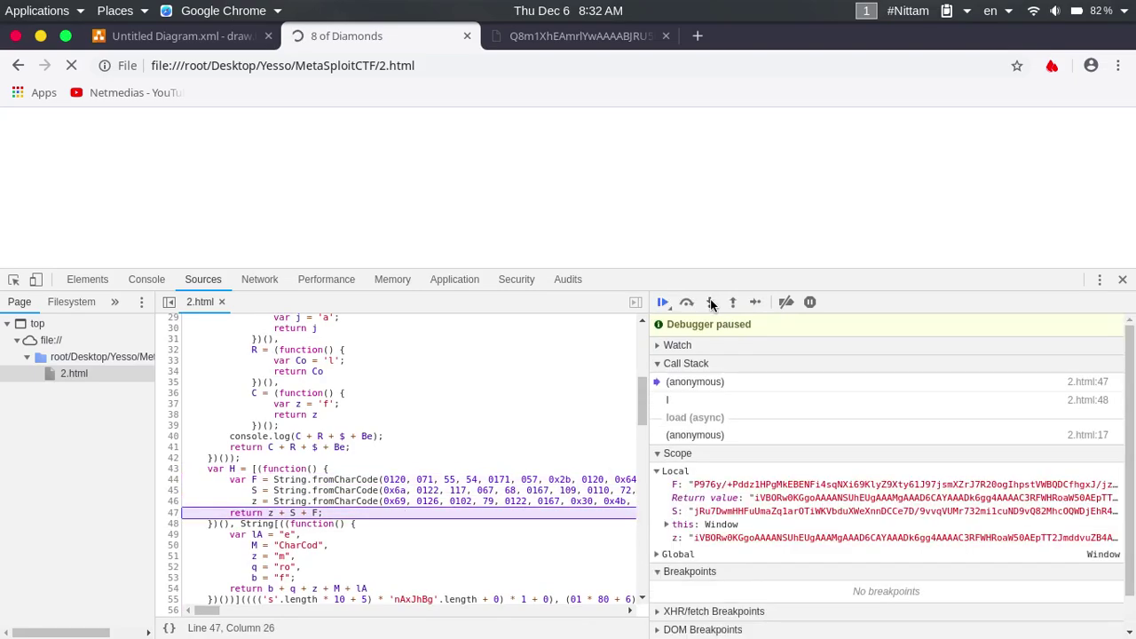
left_click(710, 302)
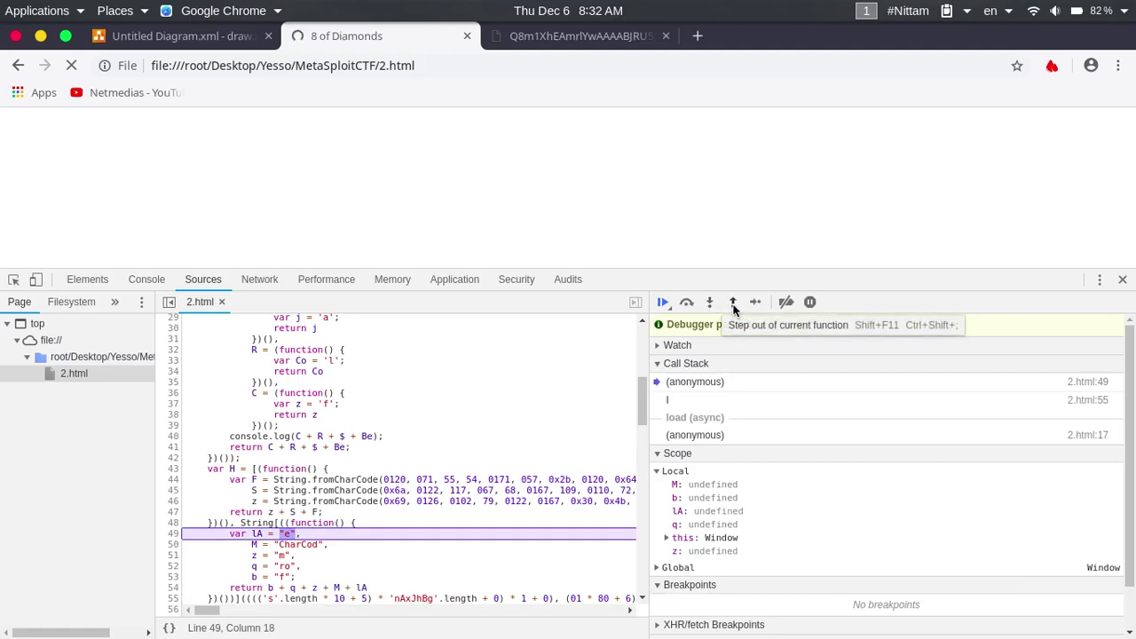
left_click(733, 302)
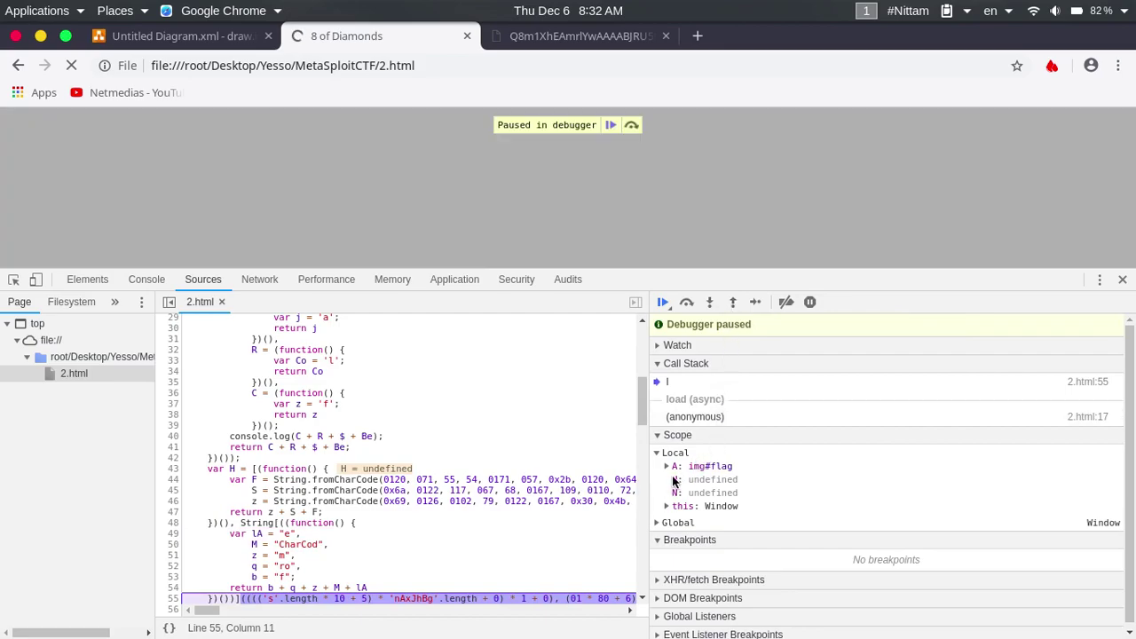
Step: Step through the line-56 function returning fromCharCode, back to line 59
left_click(709, 303)
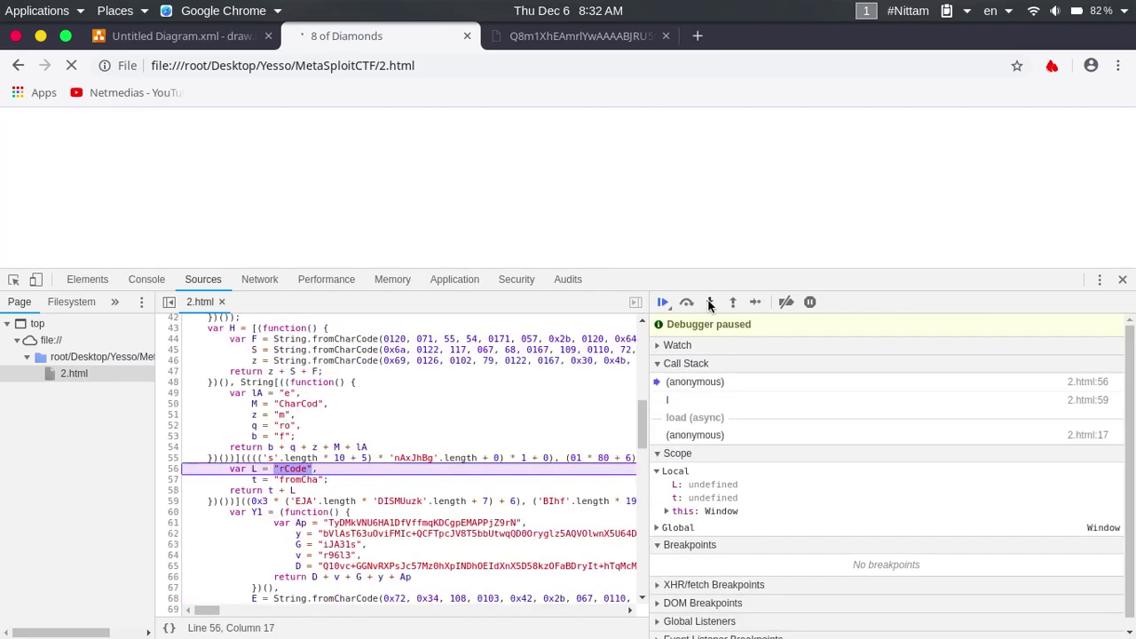
left_click(709, 303)
left_click(709, 302)
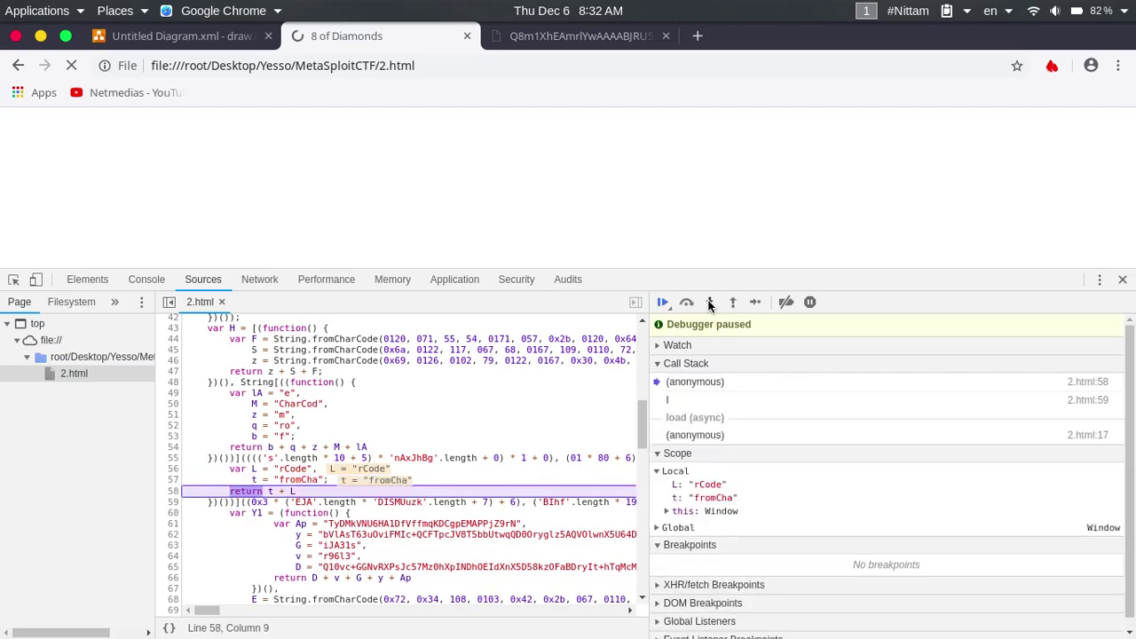
left_click(709, 302)
left_click(709, 303)
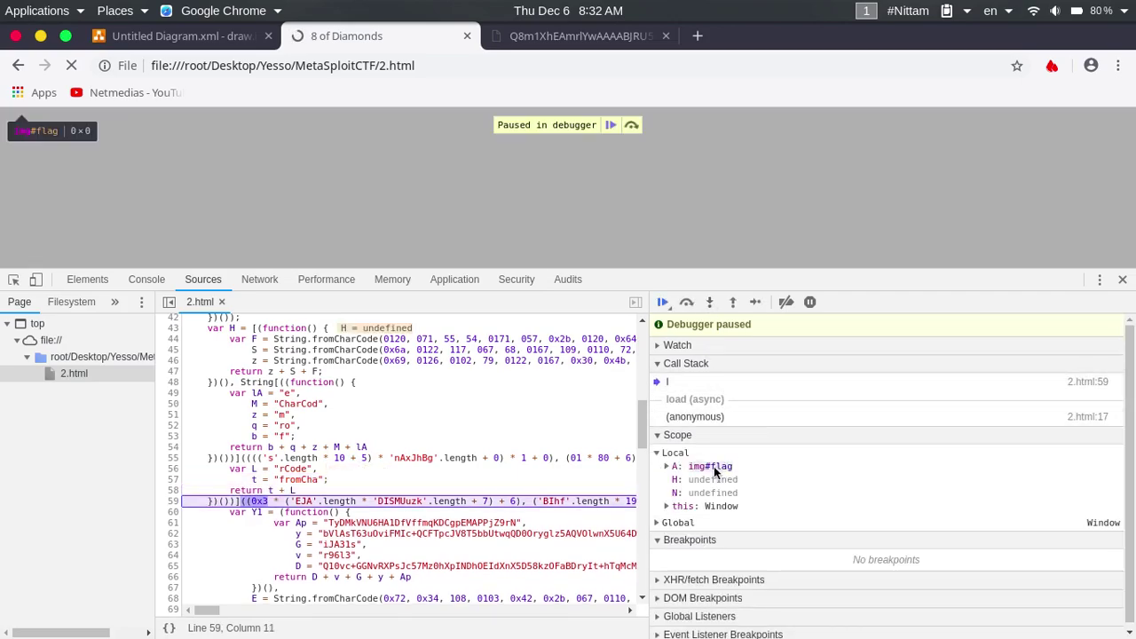
Step: Step through the function that builds the long string by joining p, E and Y1
left_click(709, 302)
left_click(709, 302)
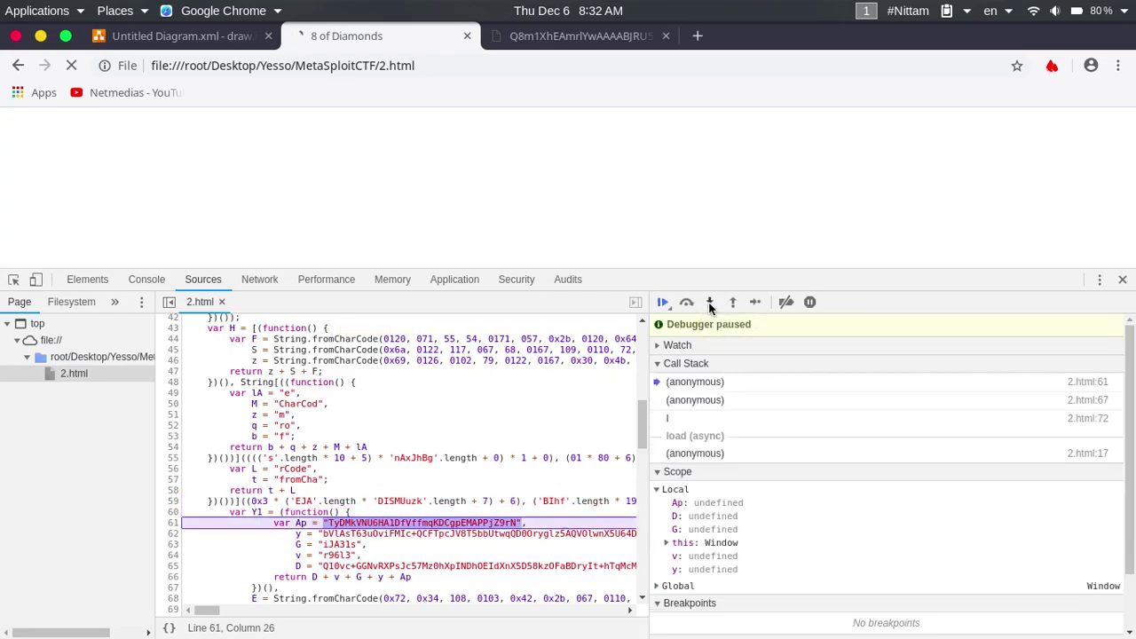
left_click(709, 302)
left_click(709, 303)
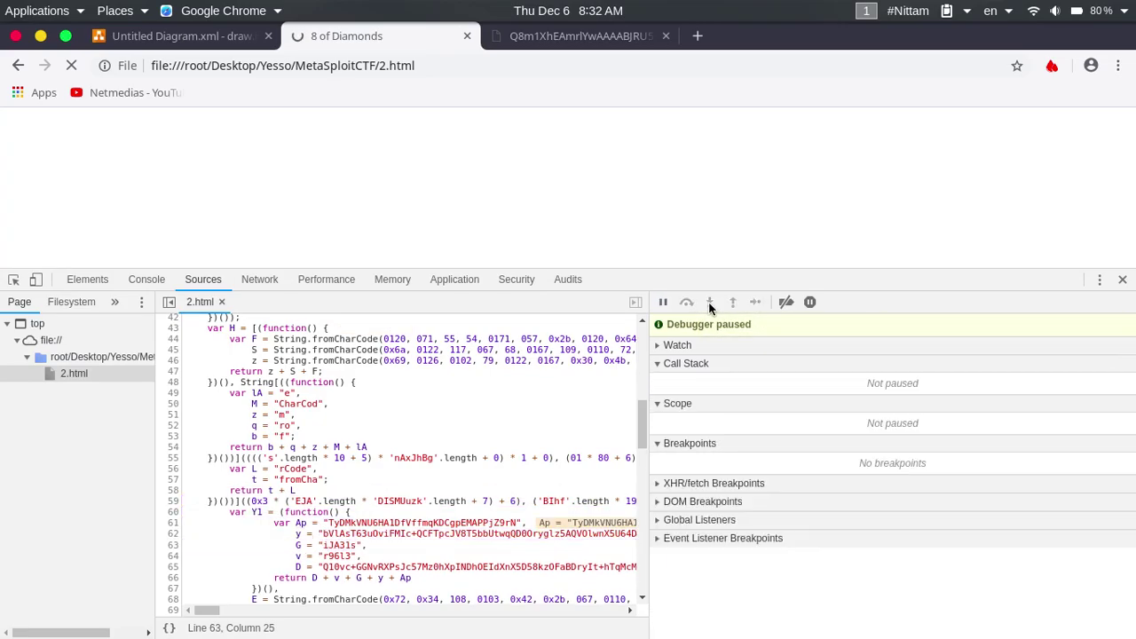
left_click(709, 303)
left_click(709, 302)
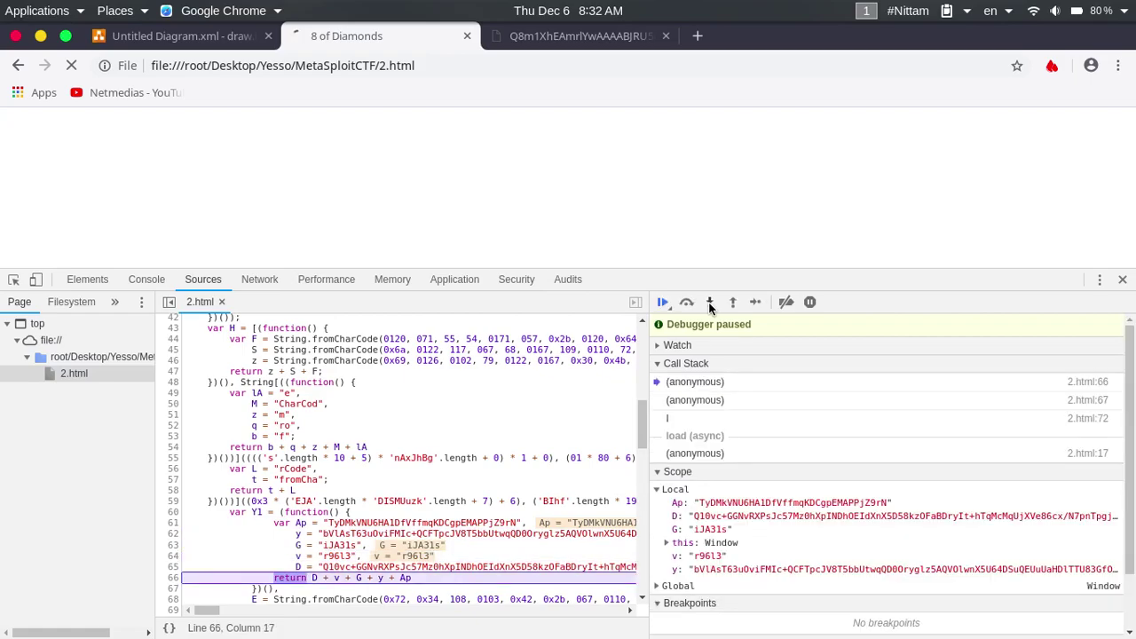
left_click(709, 303)
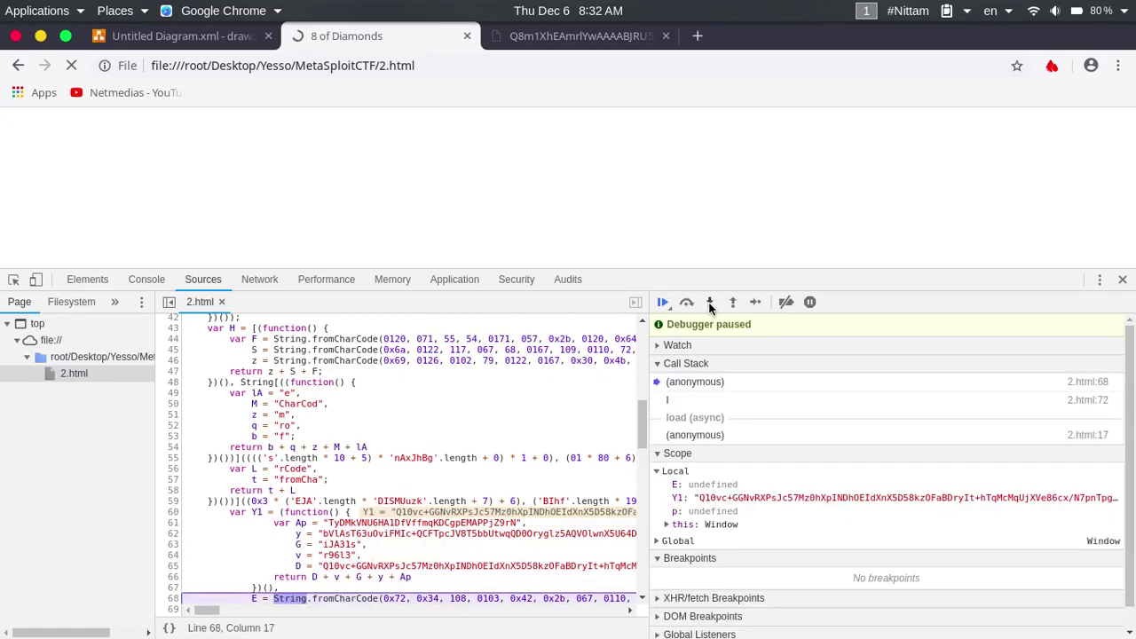
left_click(709, 302)
left_click(709, 302)
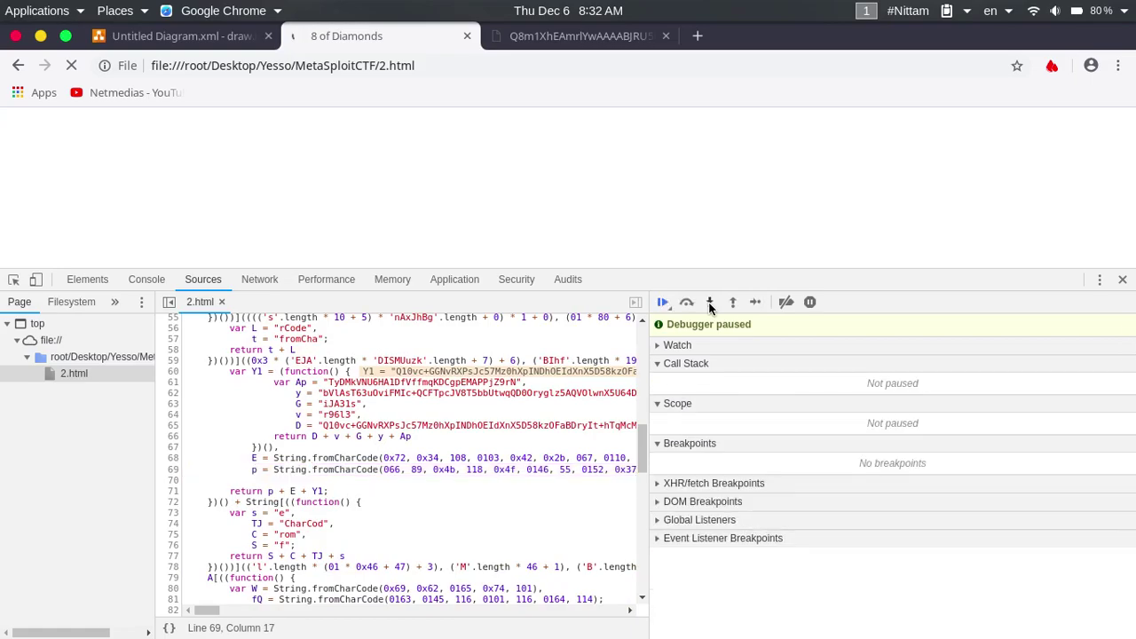
left_click(709, 303)
Step: Step through the line-73 fromCharCode function and out to line 79
left_click(709, 303)
left_click(709, 302)
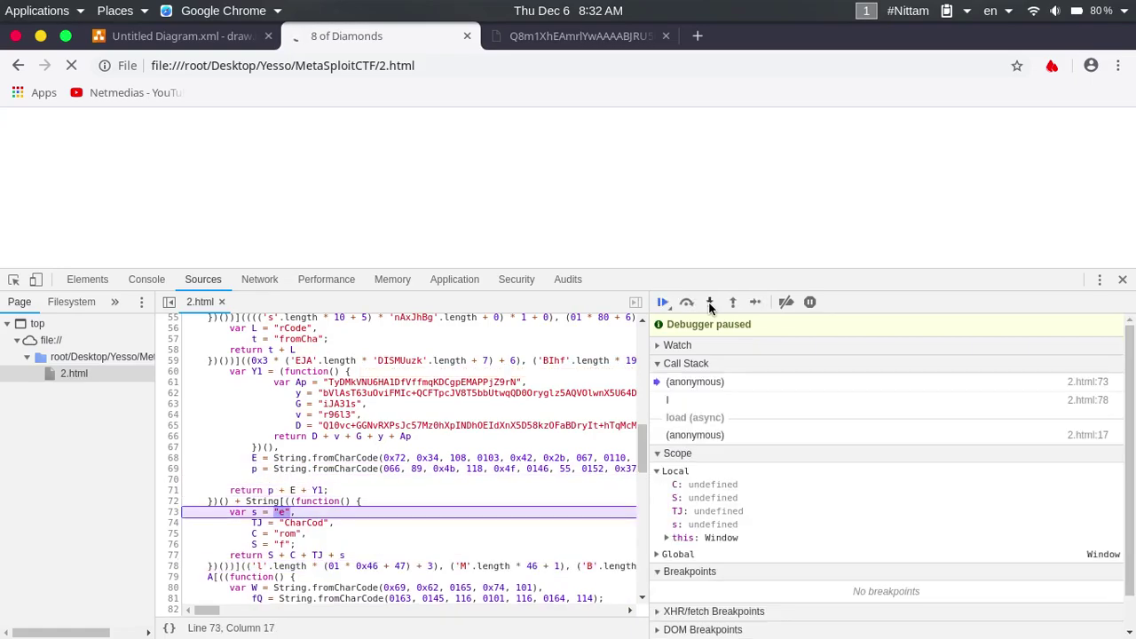
left_click(709, 303)
left_click(709, 303)
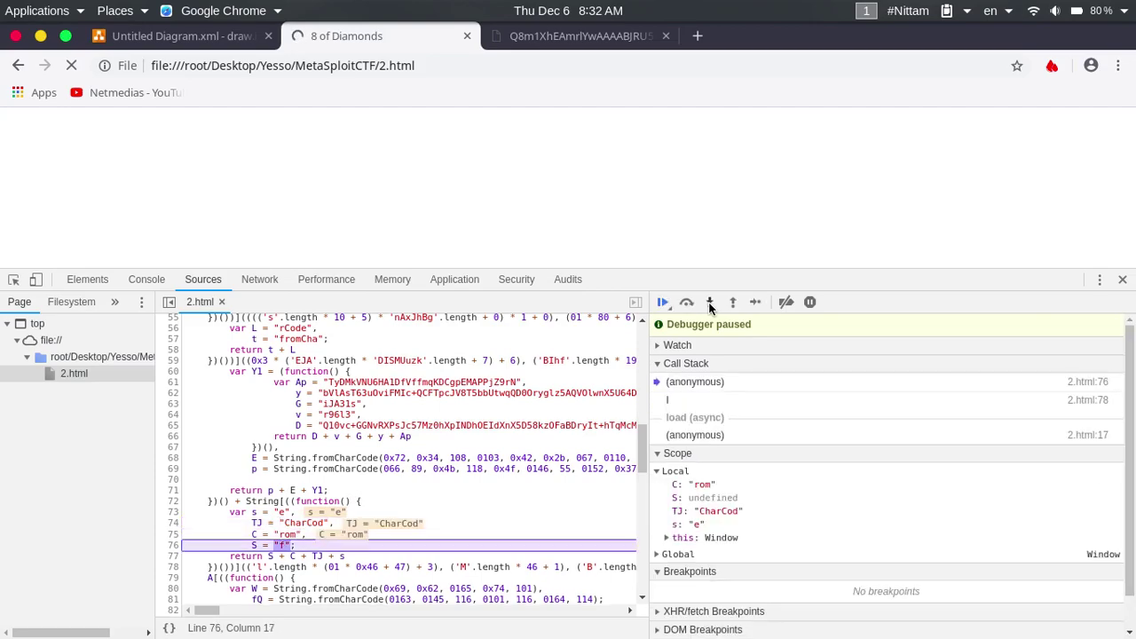
left_click(710, 302)
left_click(709, 303)
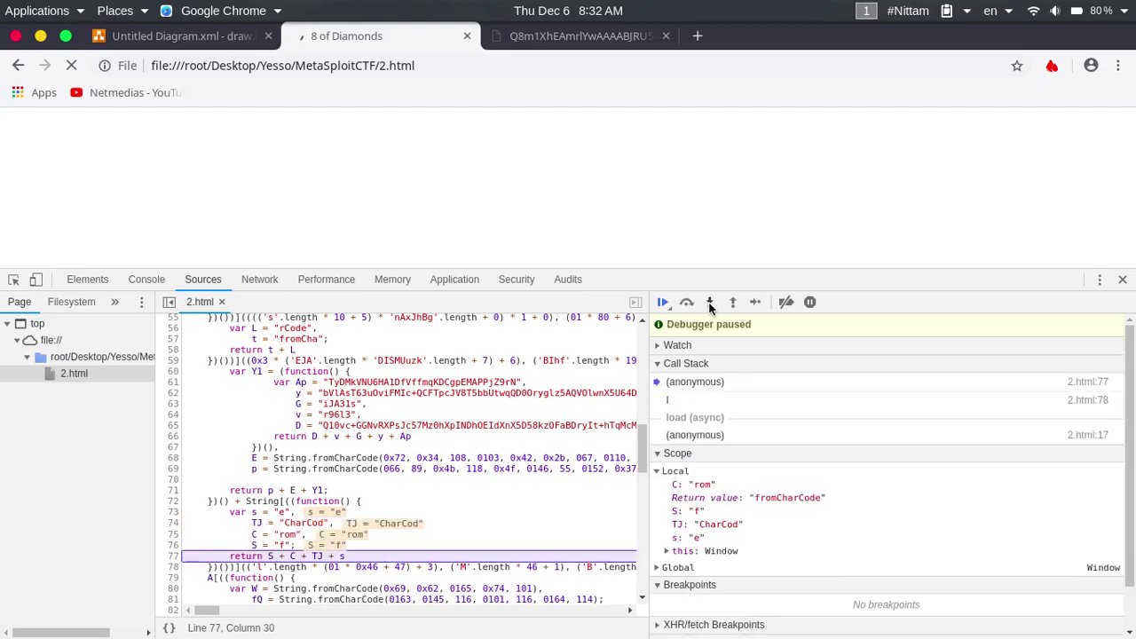
left_click(709, 303)
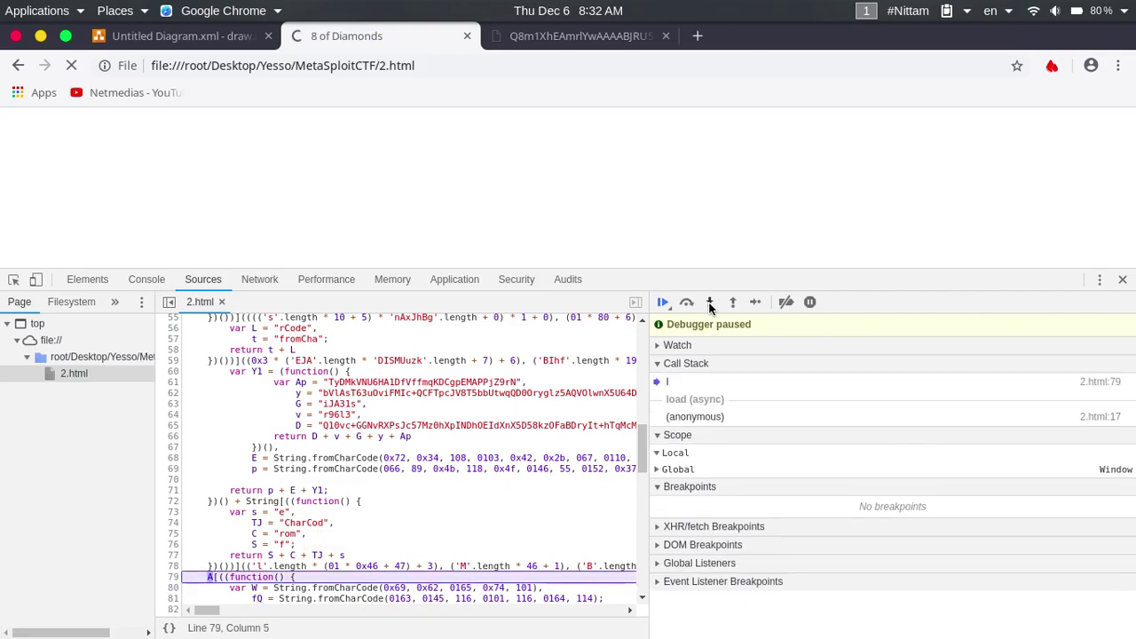
left_click(709, 303)
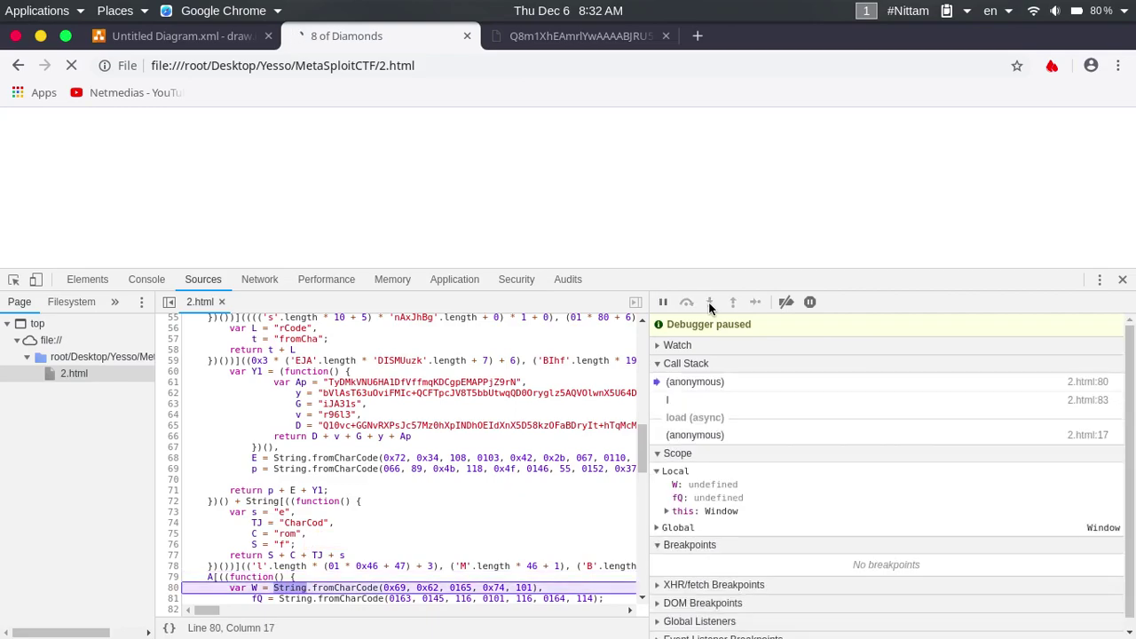
Step: Reveal setAttribute, then step through the V-building function to pause at line 107
left_click(709, 303)
left_click(709, 302)
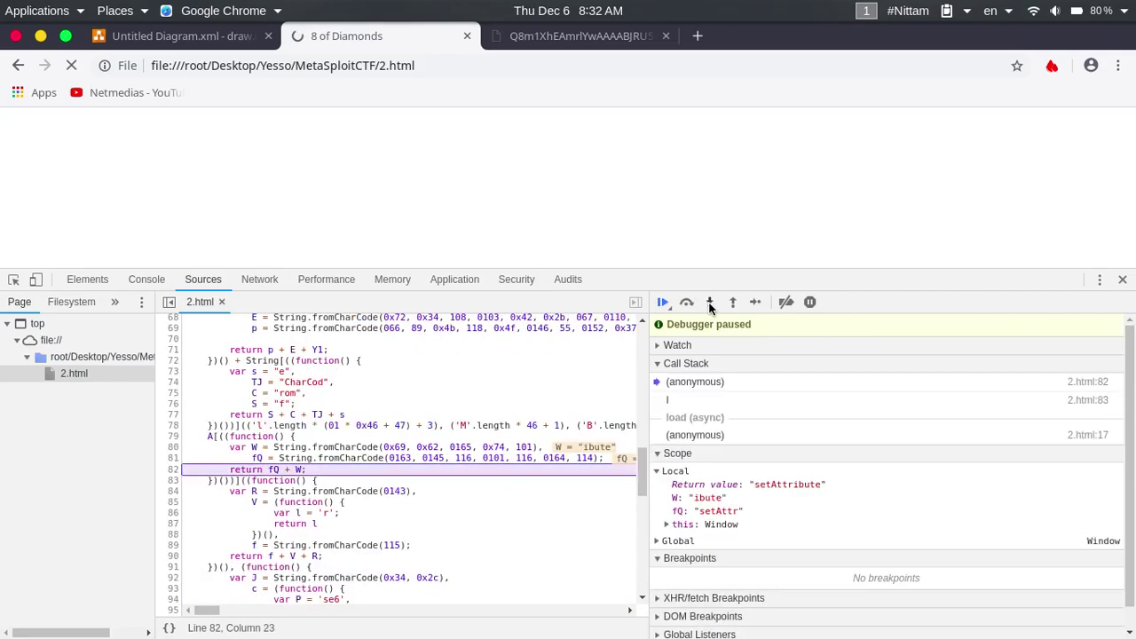
left_click(709, 303)
left_click(710, 303)
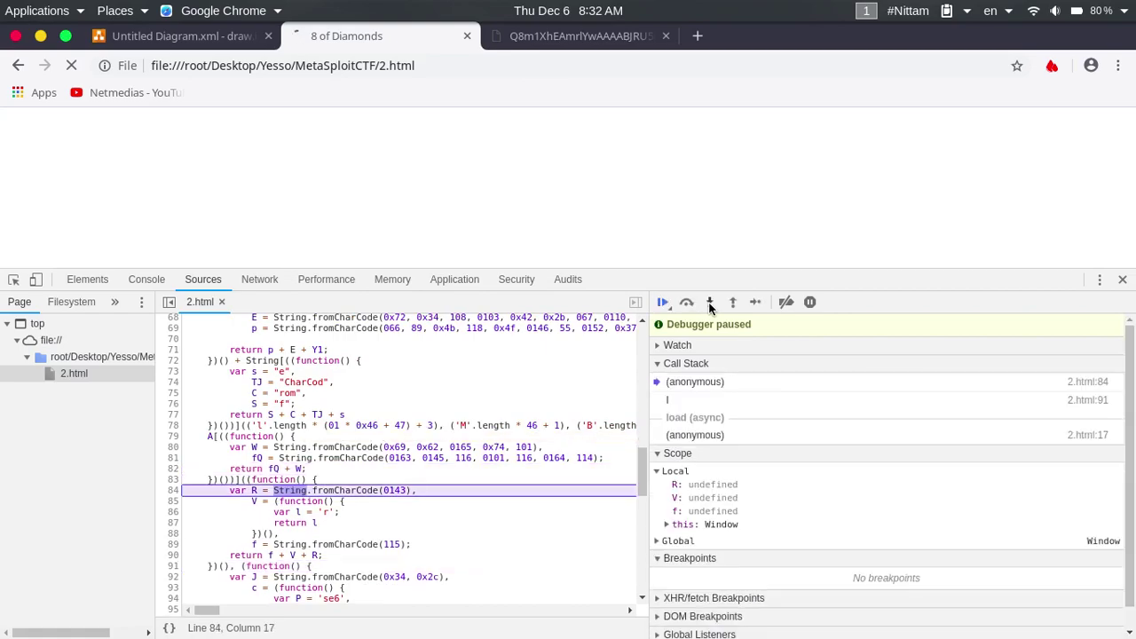
left_click(709, 302)
left_click(709, 303)
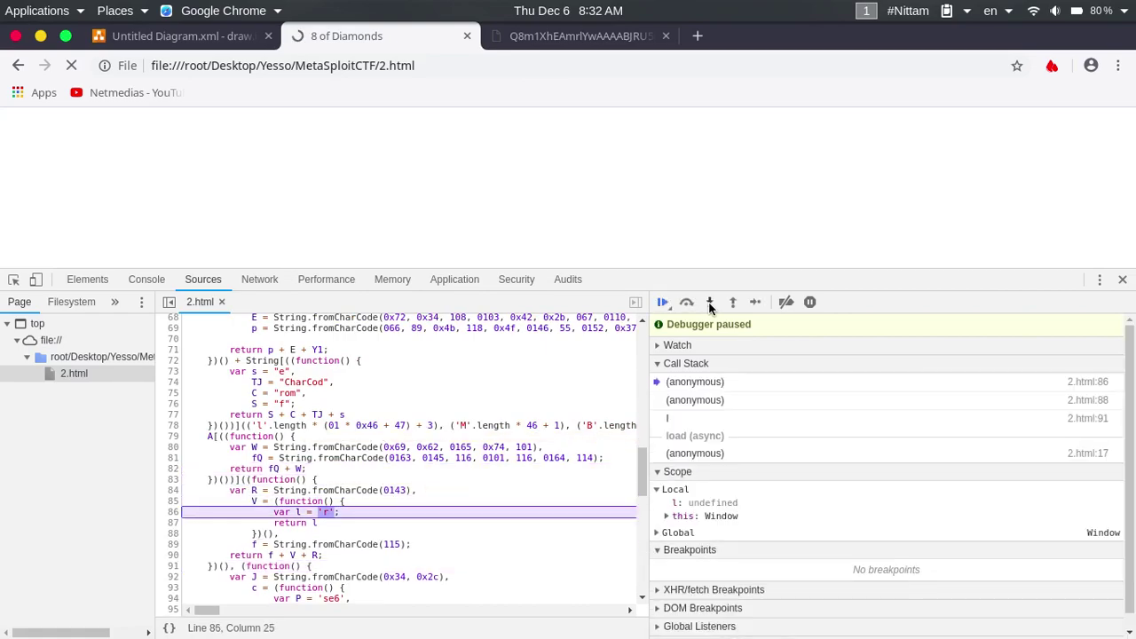
left_click(709, 303)
left_click(709, 303)
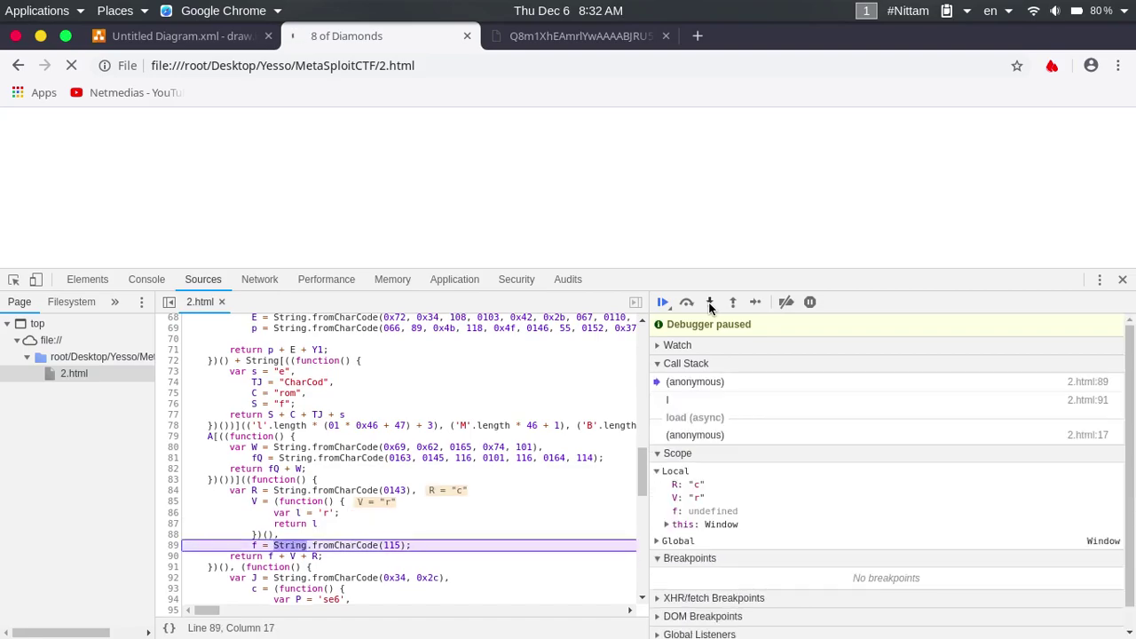
left_click(709, 302)
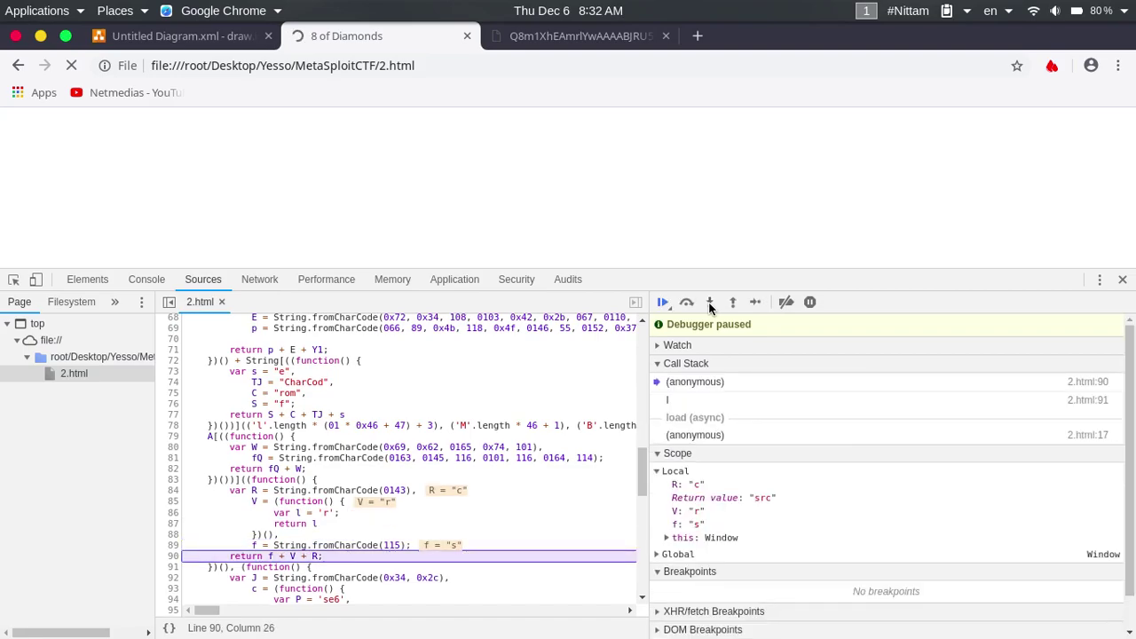
left_click(709, 303)
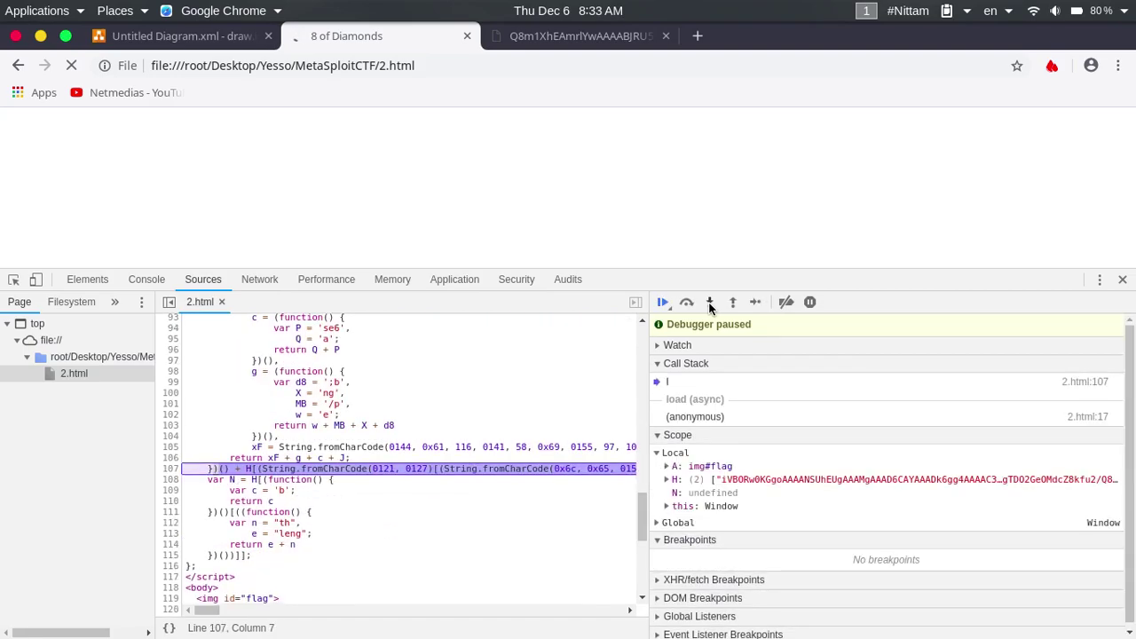
Step: Expand H in the Scope pane and widen the sidebar to read both base64 strings in full
left_click(667, 480)
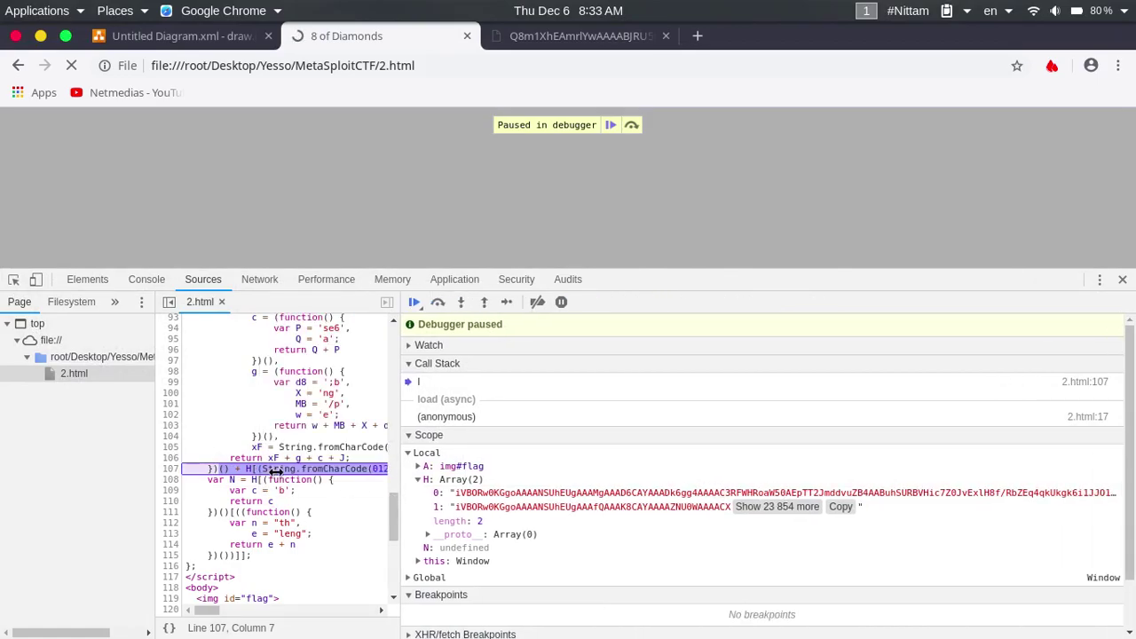
left_click_drag(645, 497, 242, 497)
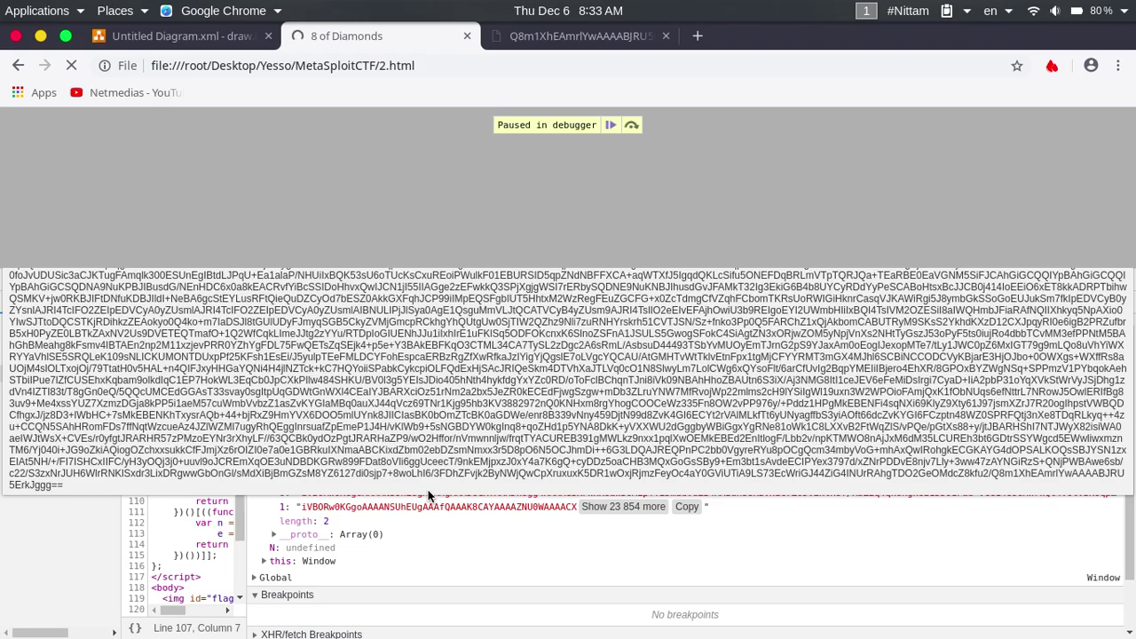
Step: Load H's second base64 string as the data-URL tab's address to render the card
left_click(580, 35)
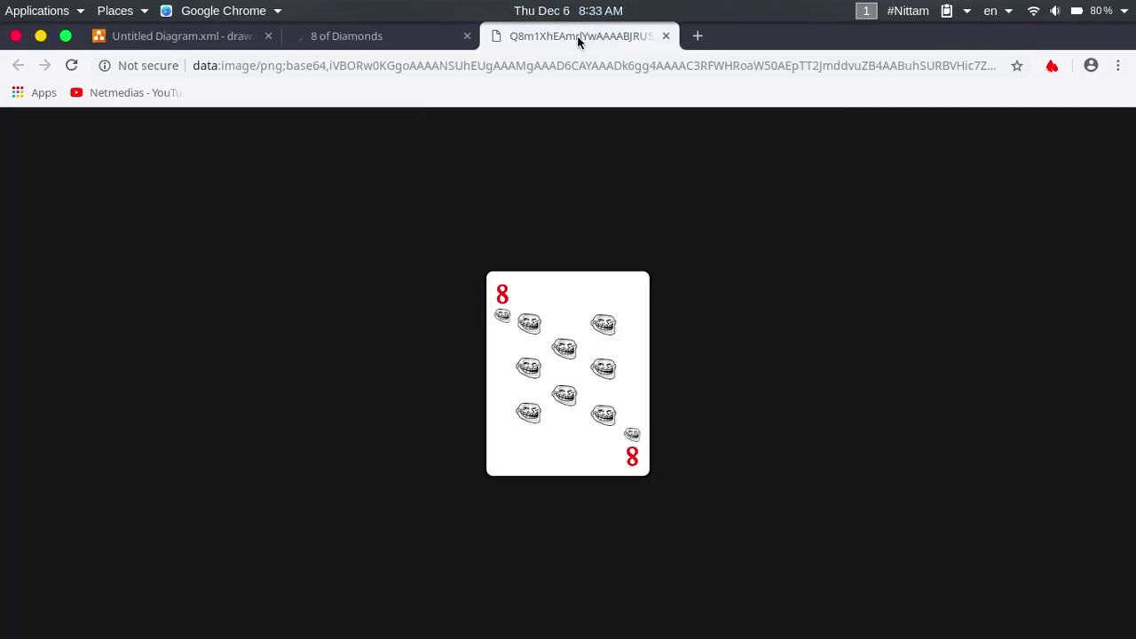
left_click(621, 66)
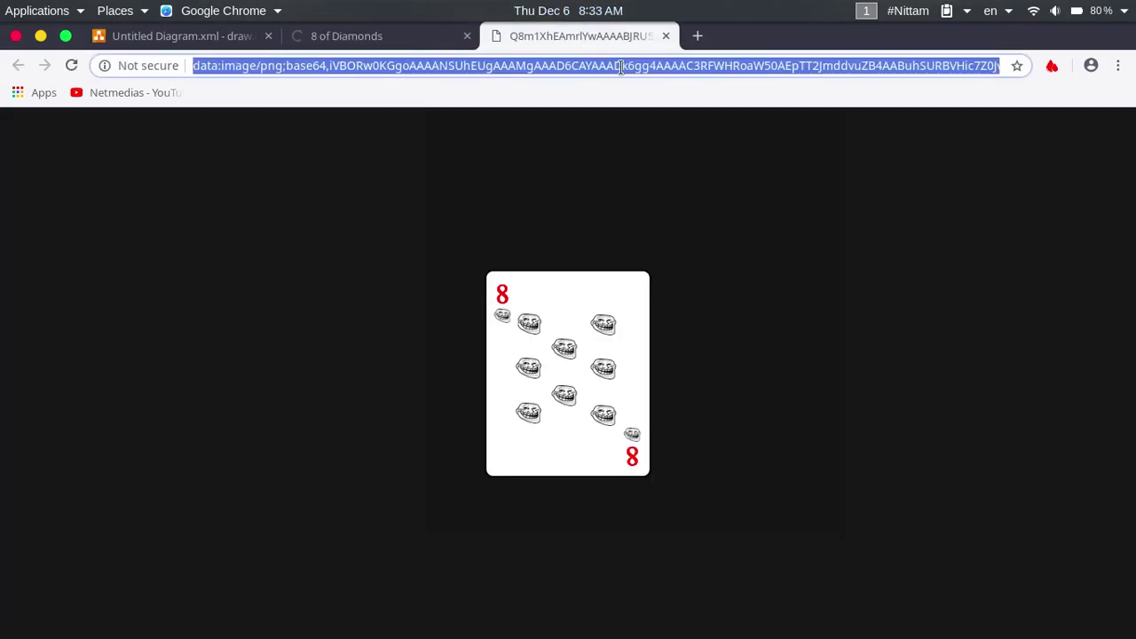
key("End")
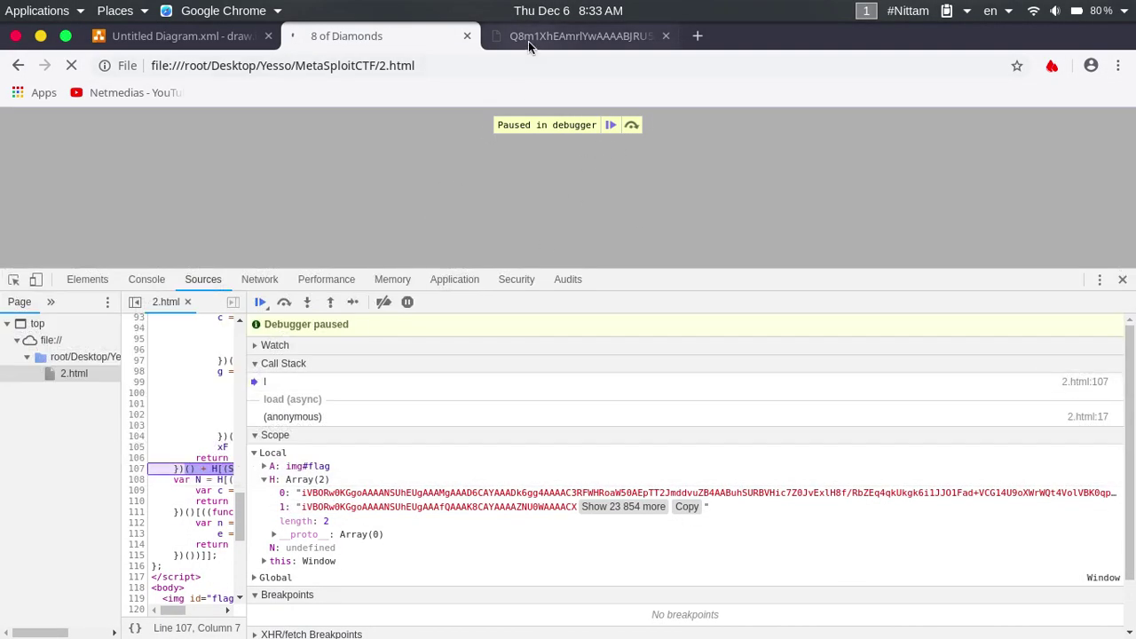
left_click(531, 38)
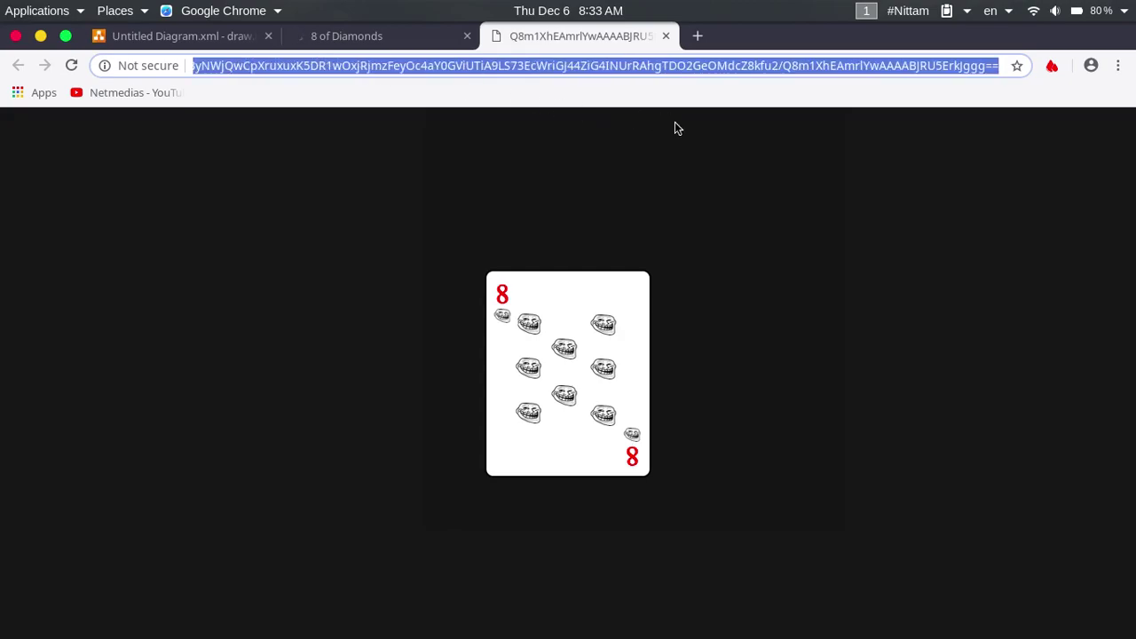
key("BackSpace")
key("ctrl+v")
key("Return")
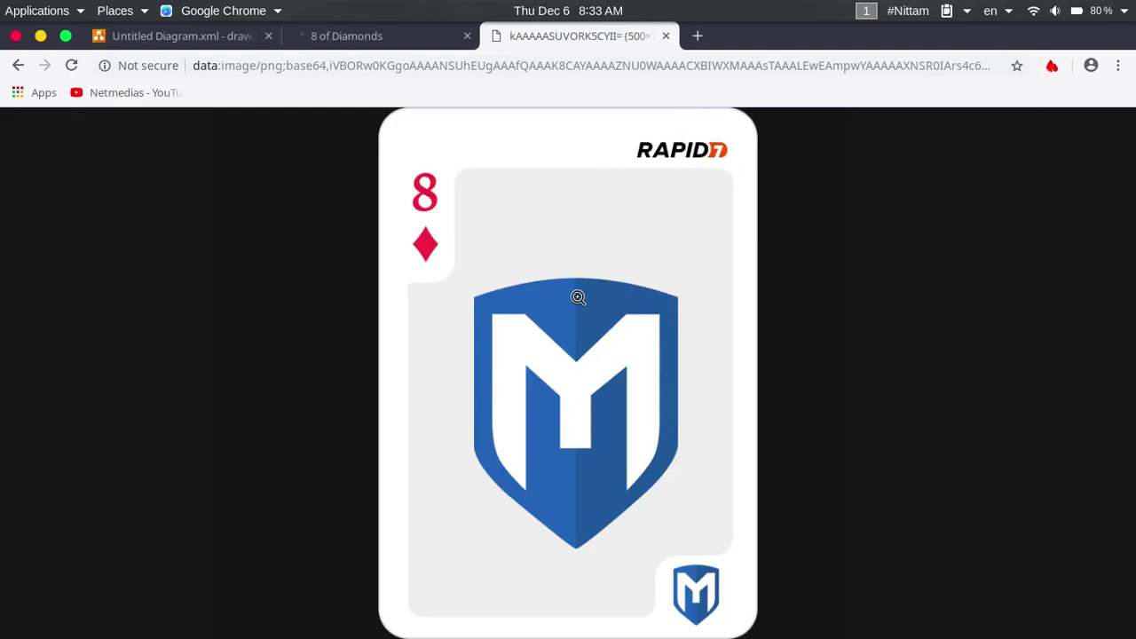
Step: Save the card image over the existing download.png on the Desktop
right_click(560, 251)
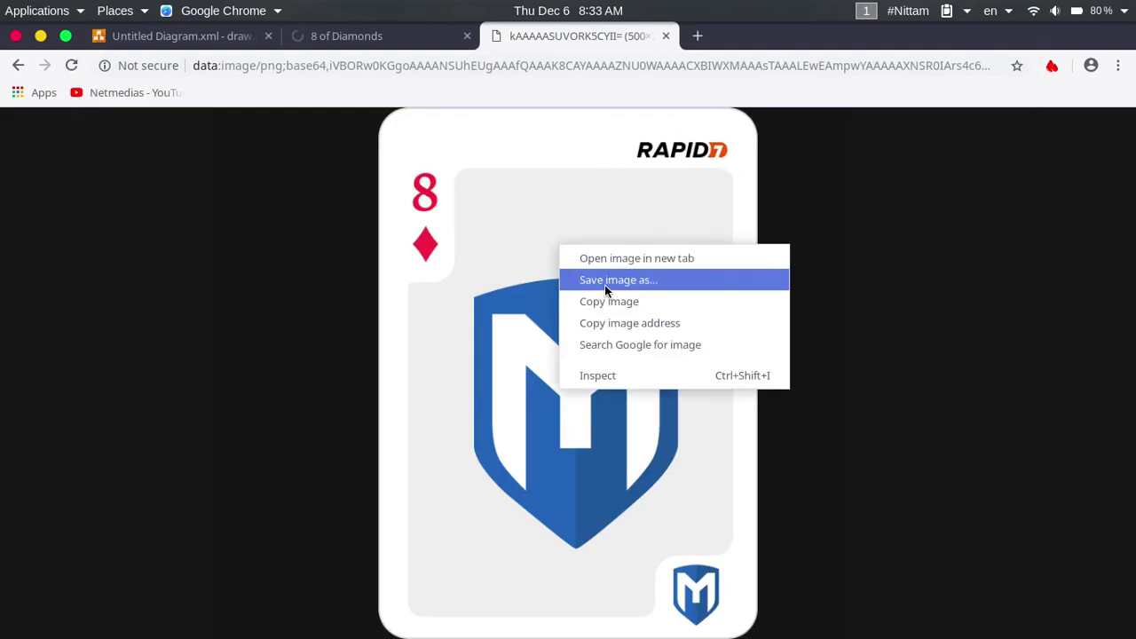
left_click(606, 282)
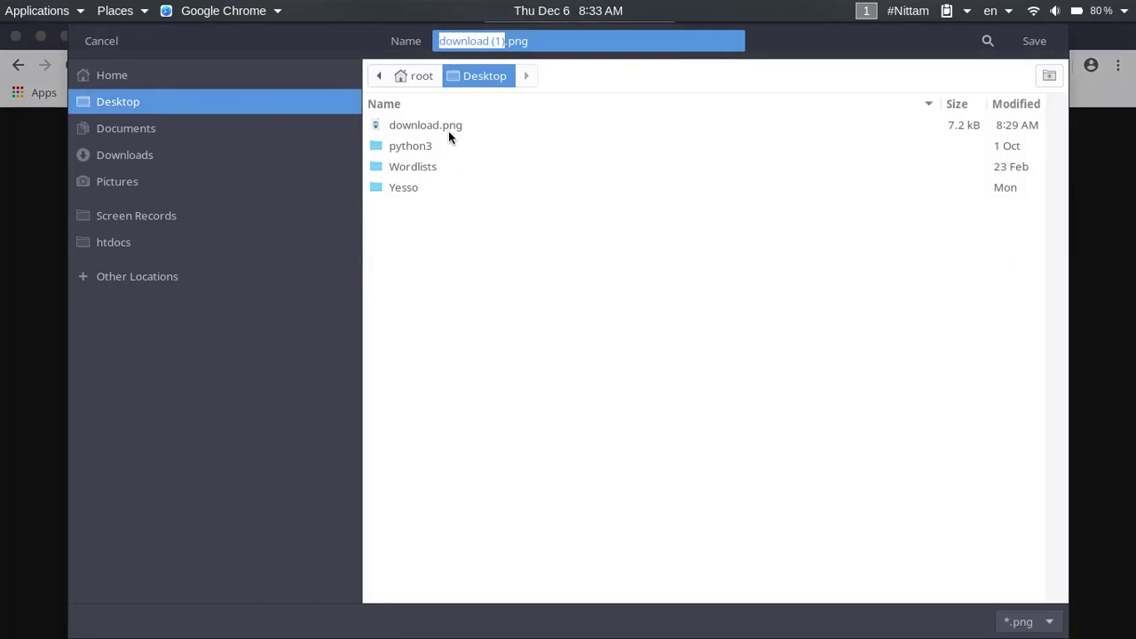
left_click(448, 129)
left_click(1029, 41)
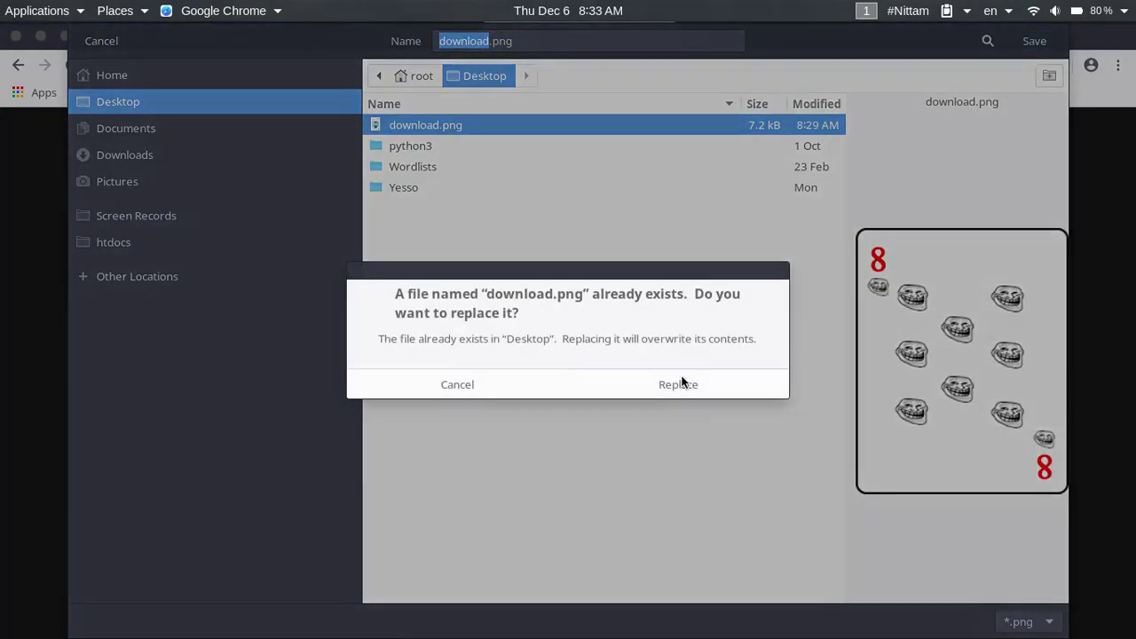
left_click(681, 383)
Step: Rerun md5sum download.png in the Terminal's Desktop tab
key("super")
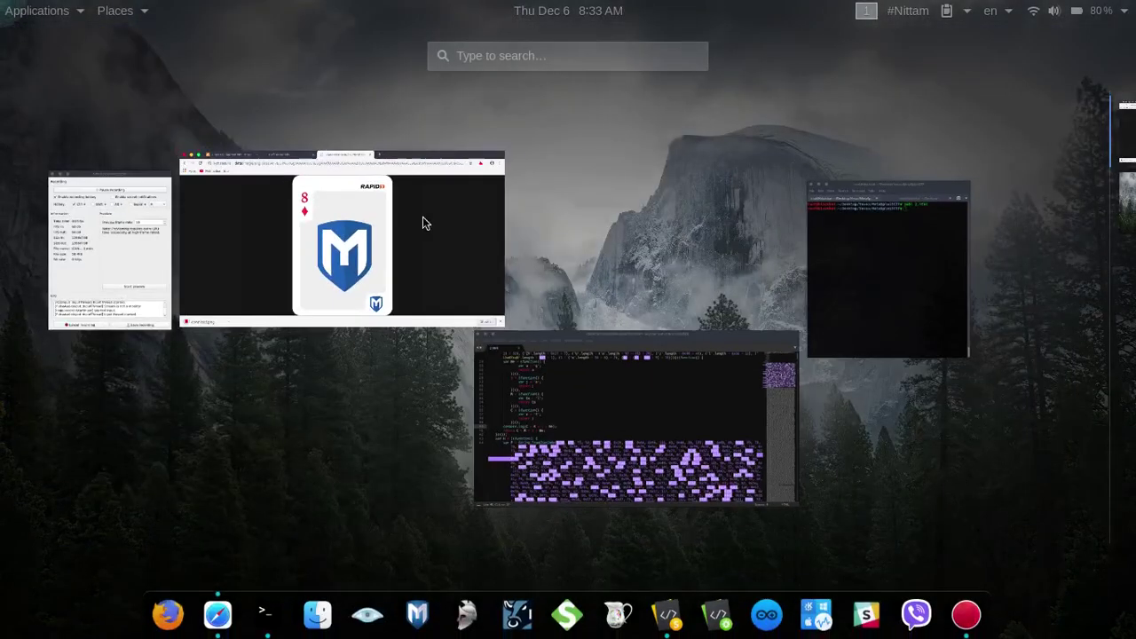
left_click(876, 256)
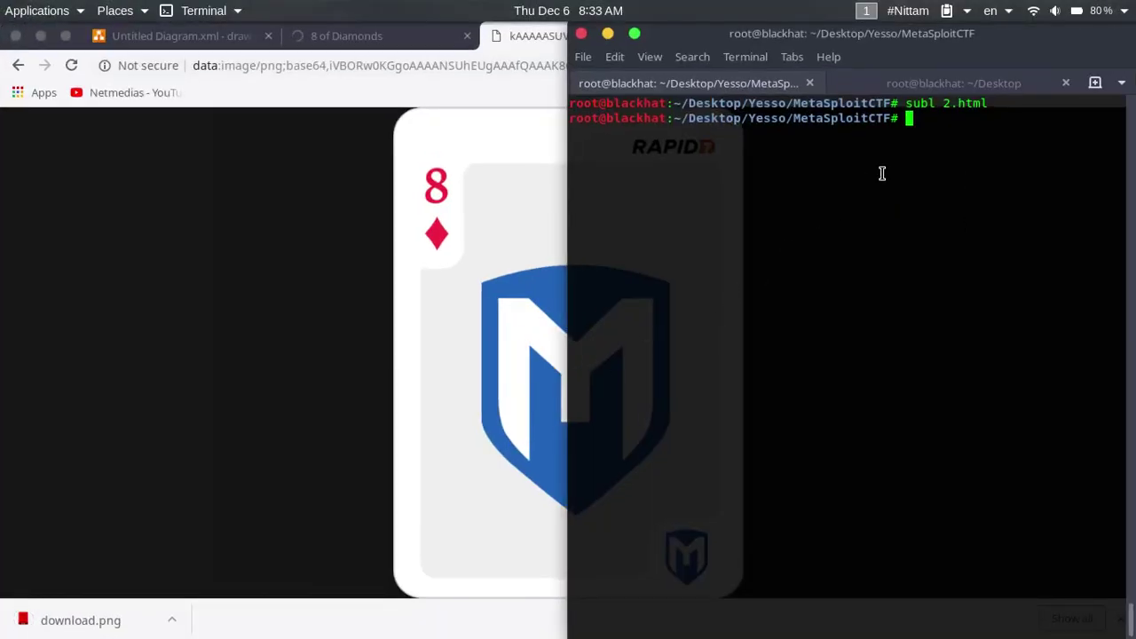
left_click(934, 82)
key("ctrl+l")
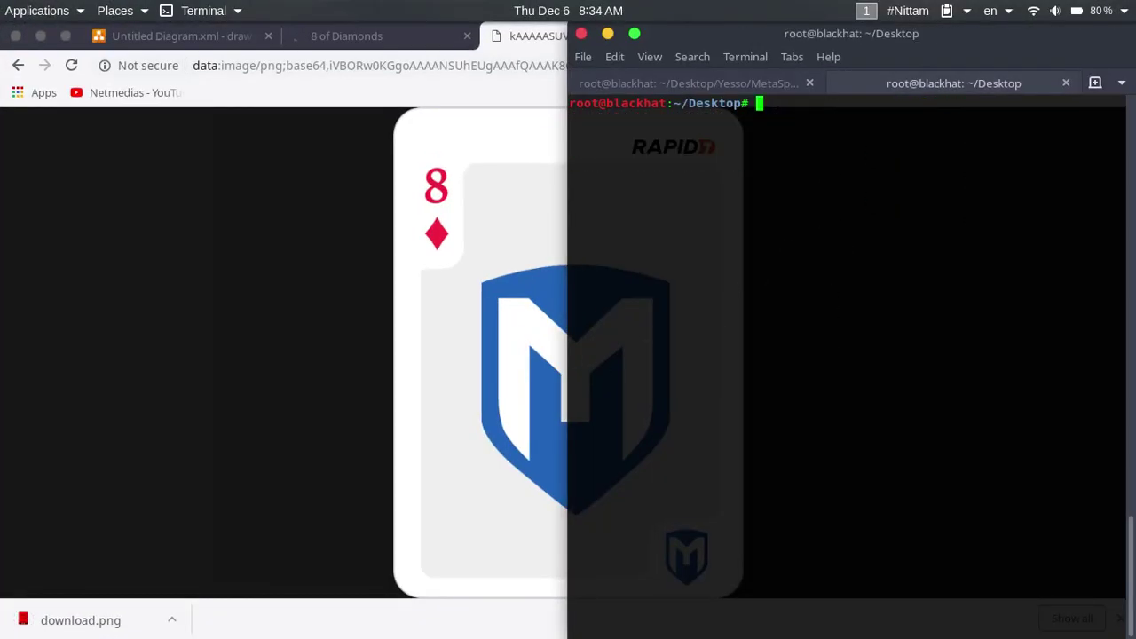
key("Up")
key("Return")
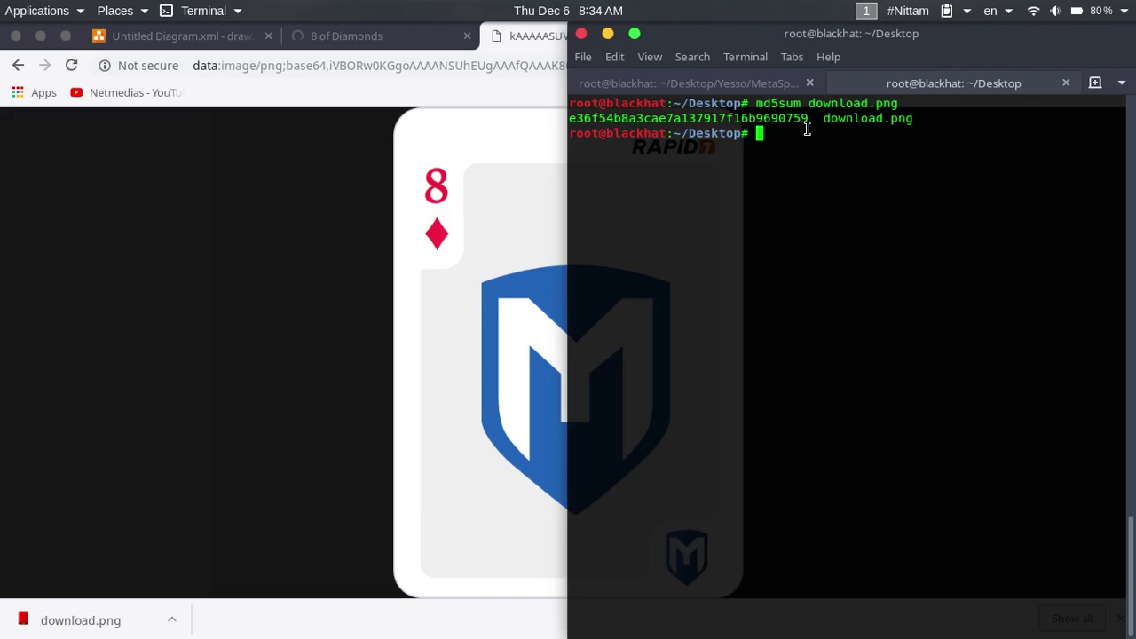
Step: Highlight the printed hash e36f54b8a3cae7a137917f16b9690759 as the flag
left_click_drag(808, 118, 572, 122)
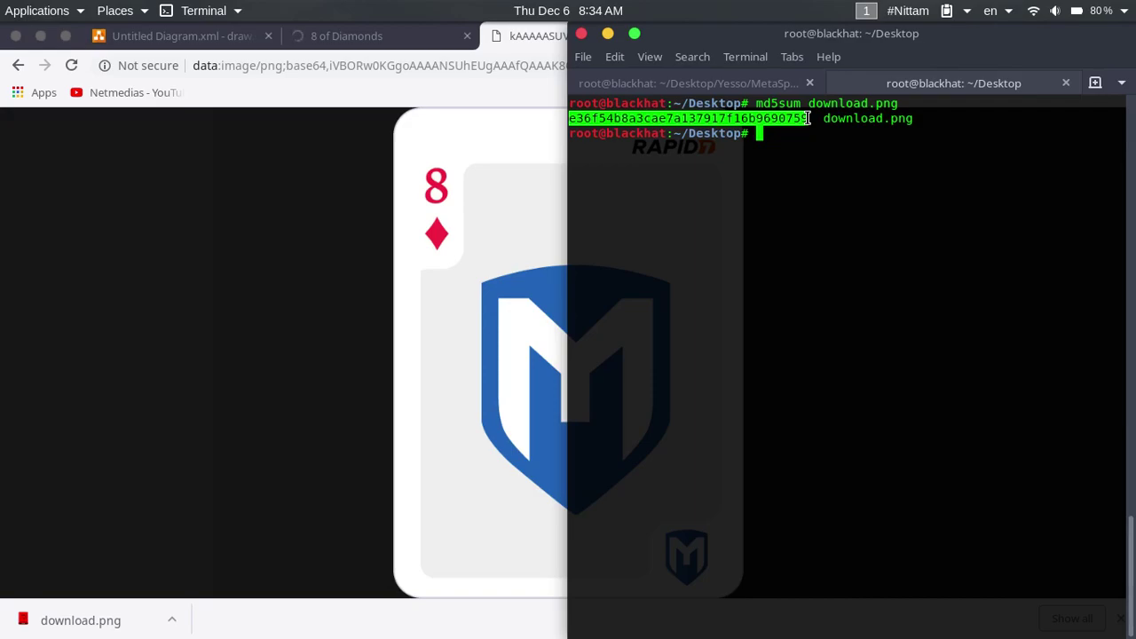
left_click(805, 117)
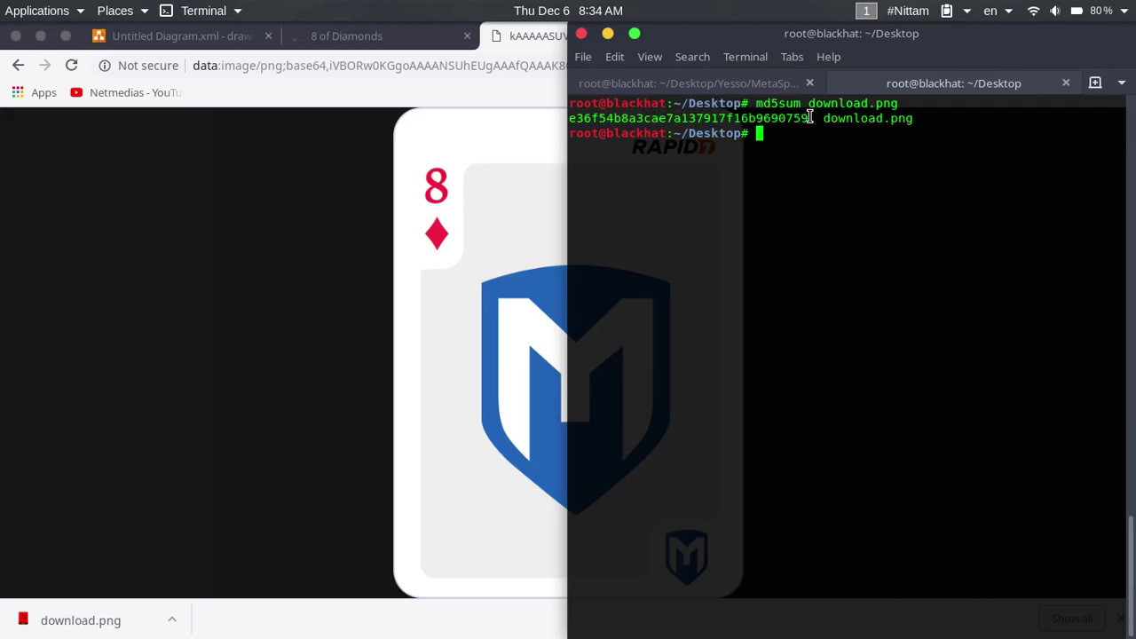
left_click_drag(807, 117, 569, 117)
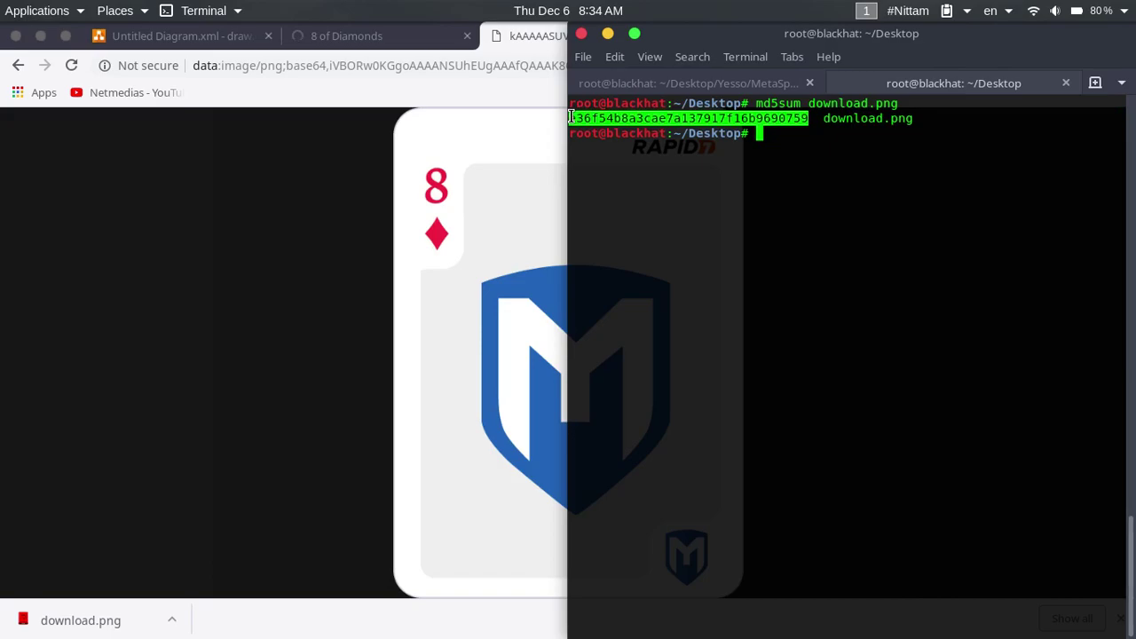
left_click(813, 149)
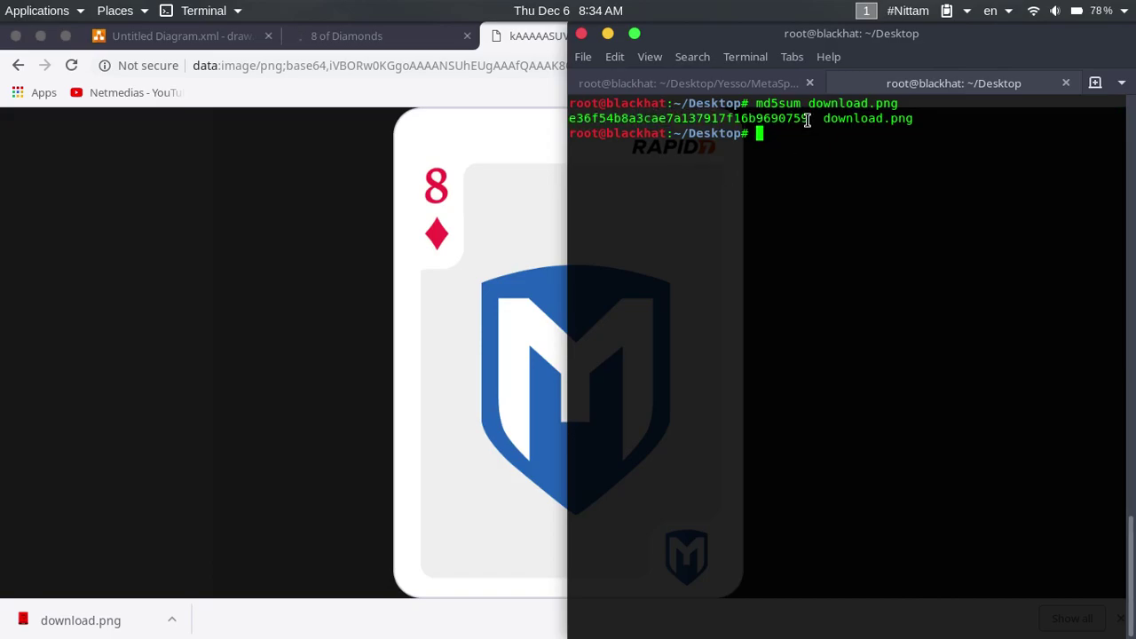
left_click_drag(807, 117, 575, 121)
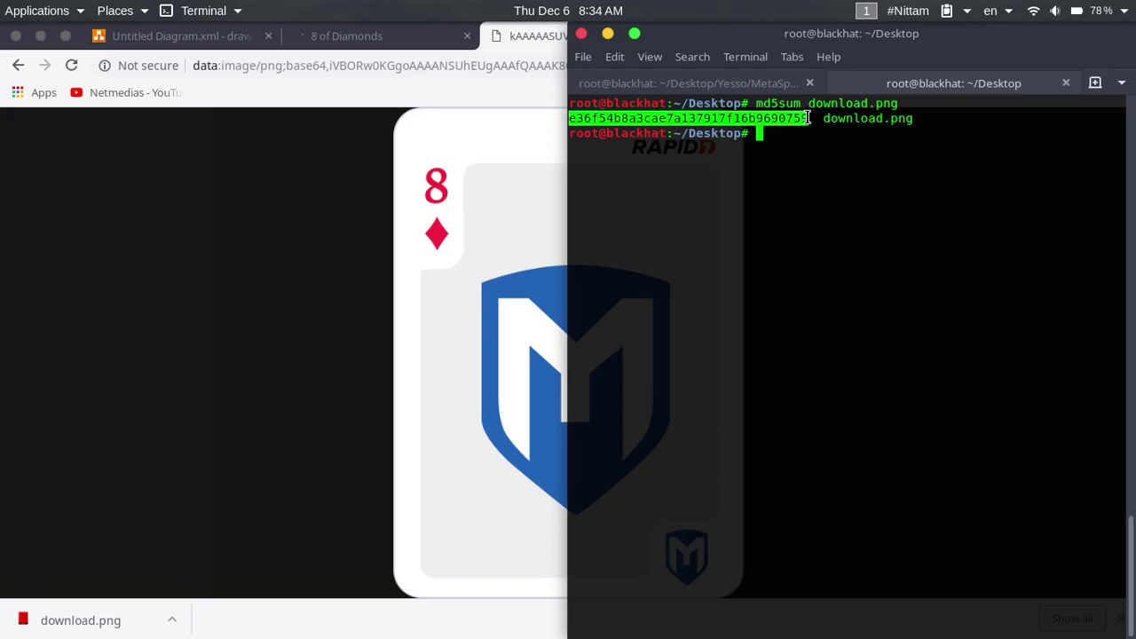
left_click_drag(809, 118, 561, 117)
left_click_drag(808, 117, 562, 118)
left_click(807, 117)
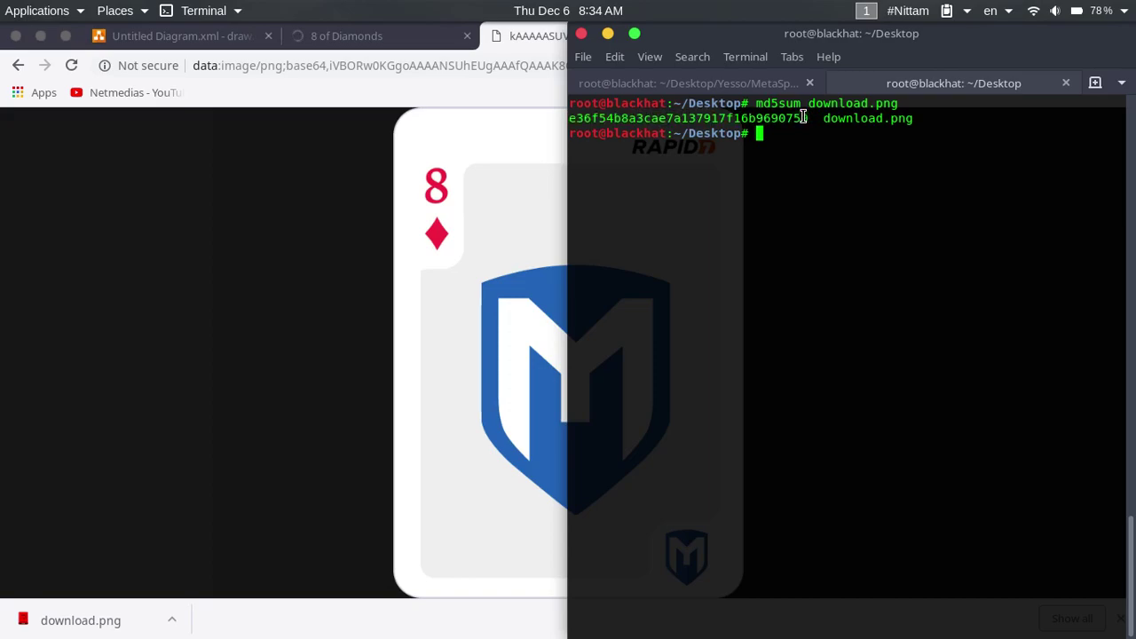
left_click_drag(807, 117, 573, 117)
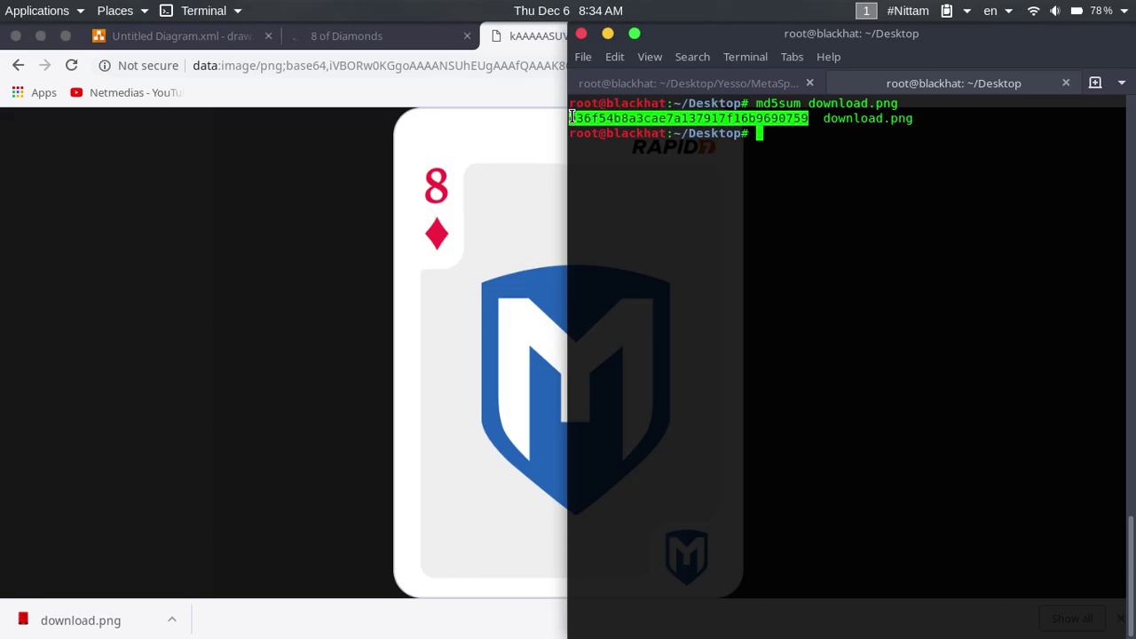